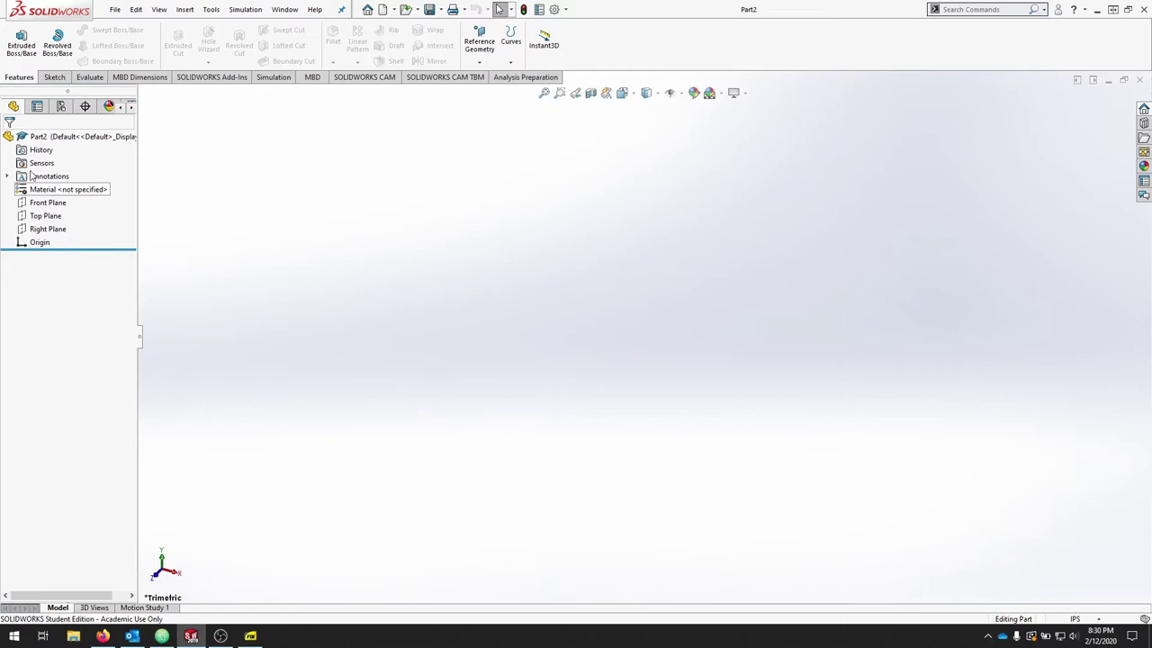
# - Start a new sketch on the Front Plane
pyautogui.click(54, 78)
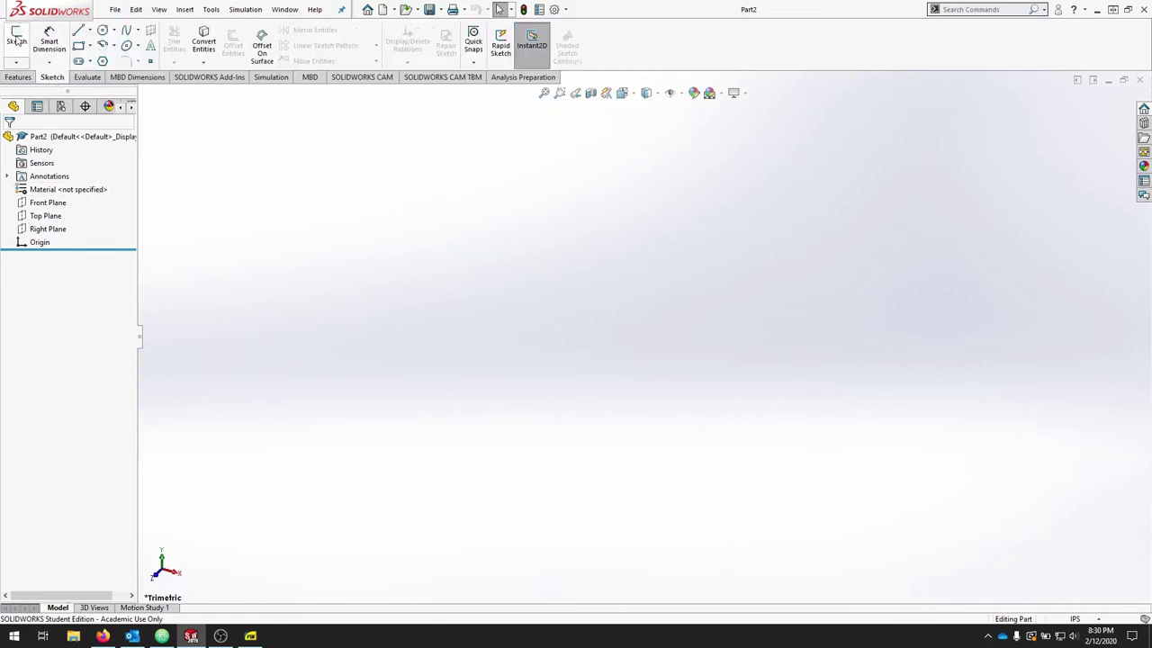
pyautogui.click(18, 53)
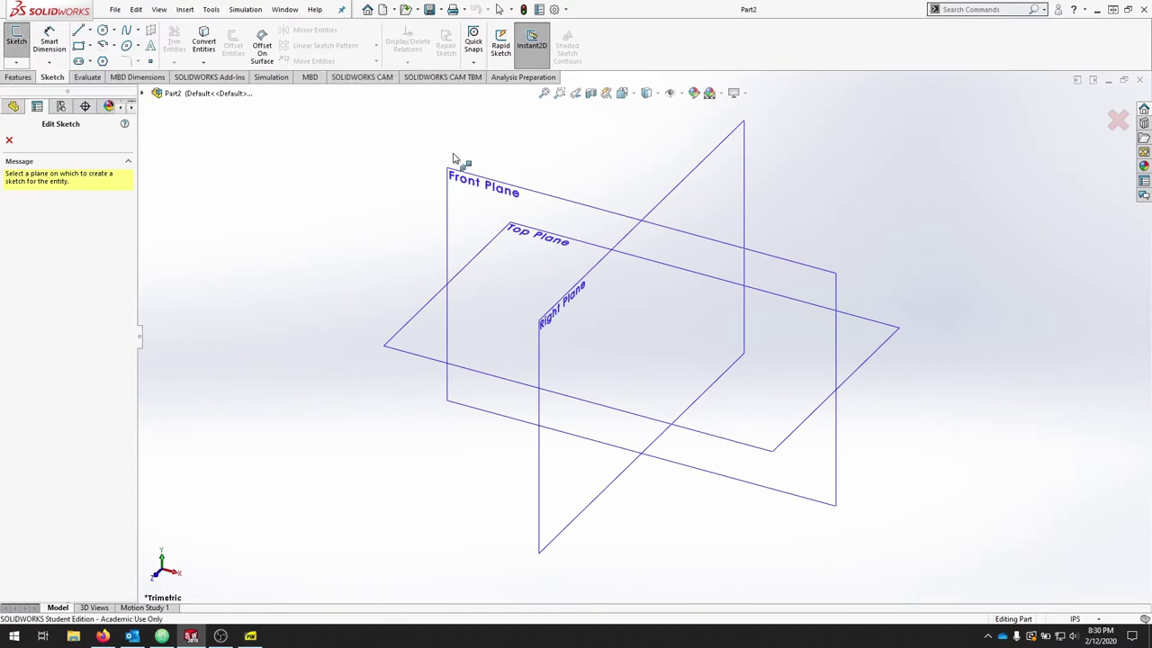
pyautogui.click(479, 186)
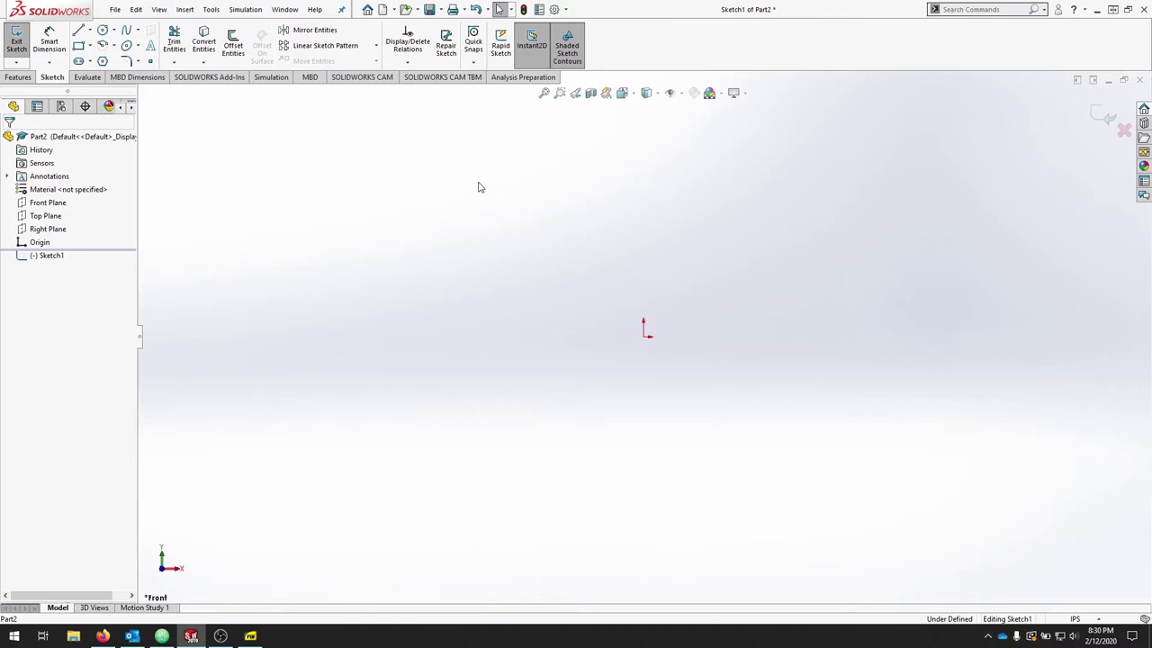
# - Draw the closed line profile with two uprights, a notch between them and a lower right step
pyautogui.click(78, 30)
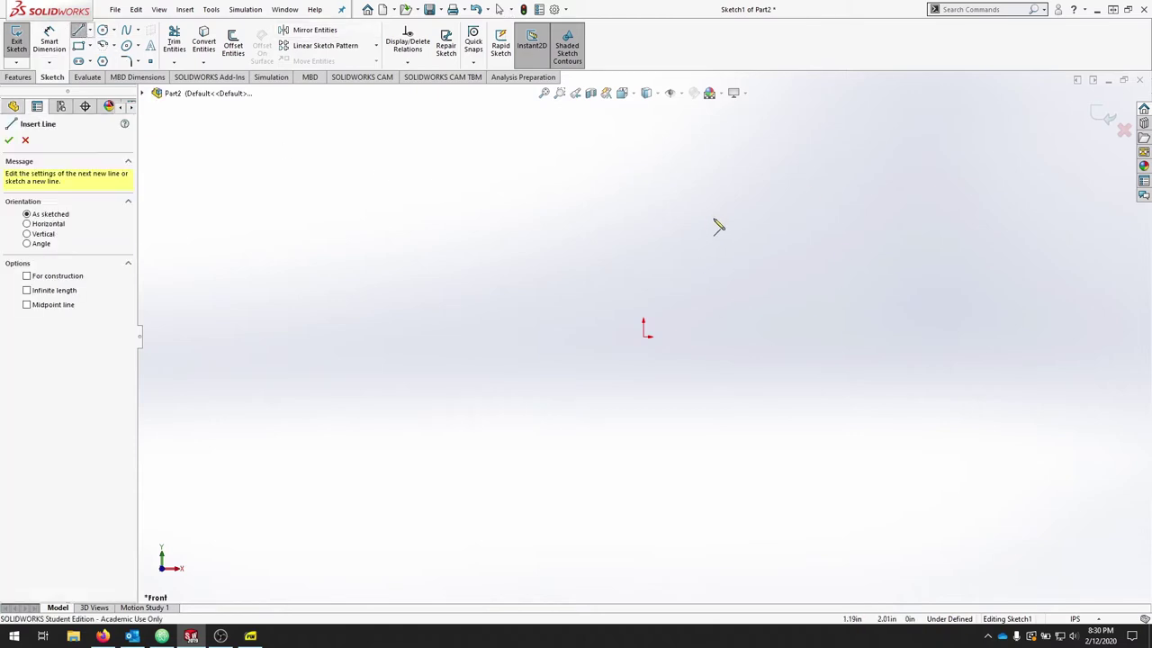
pyautogui.click(691, 172)
pyautogui.click(691, 312)
pyautogui.click(934, 313)
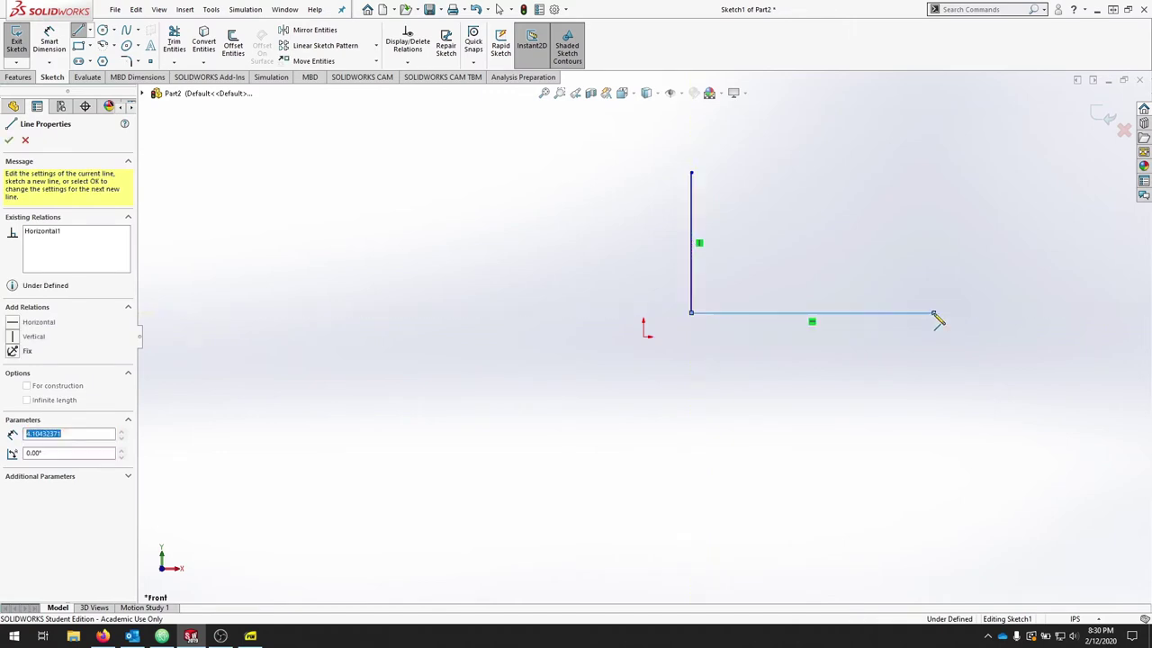
pyautogui.click(933, 264)
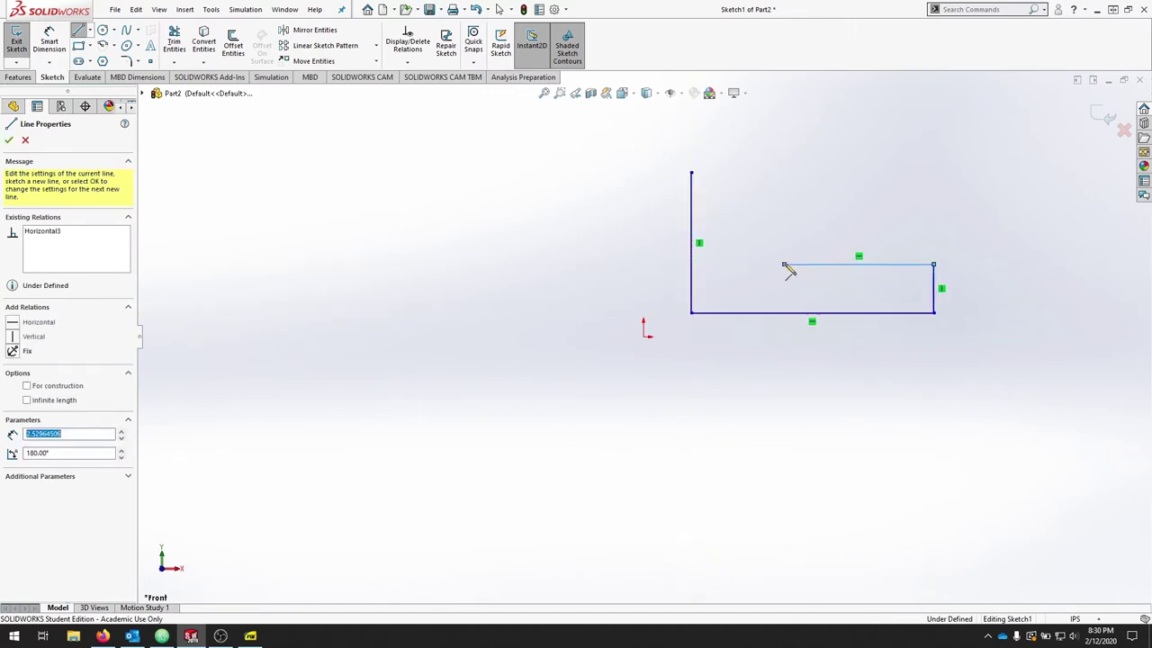
pyautogui.click(785, 264)
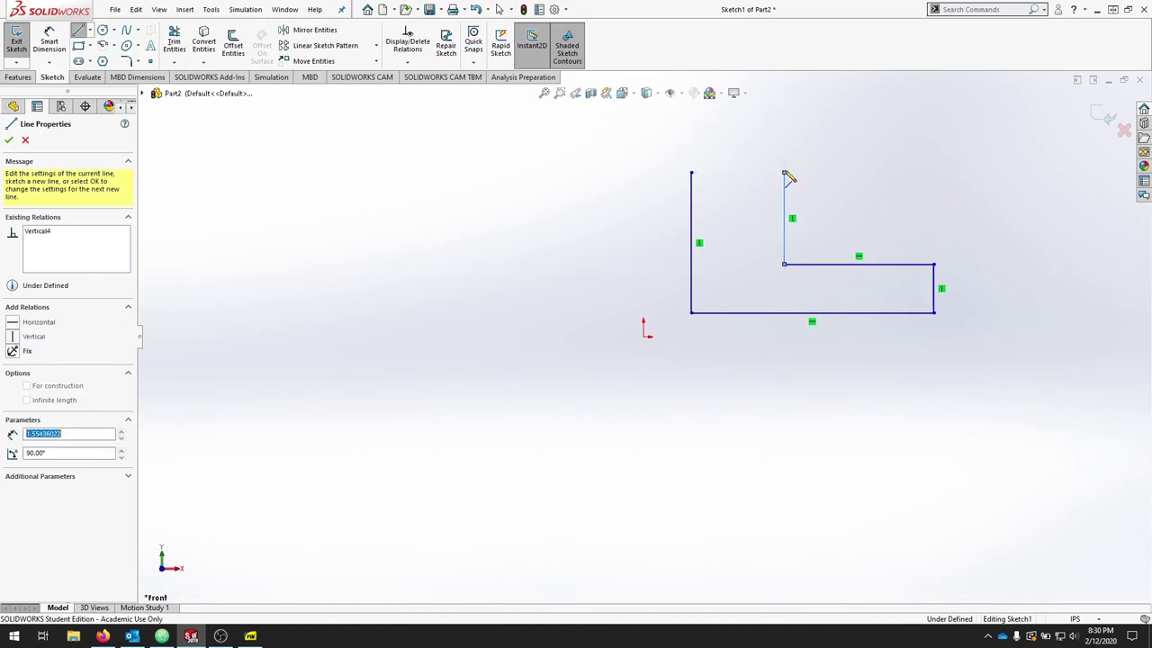
pyautogui.click(784, 172)
pyautogui.click(754, 172)
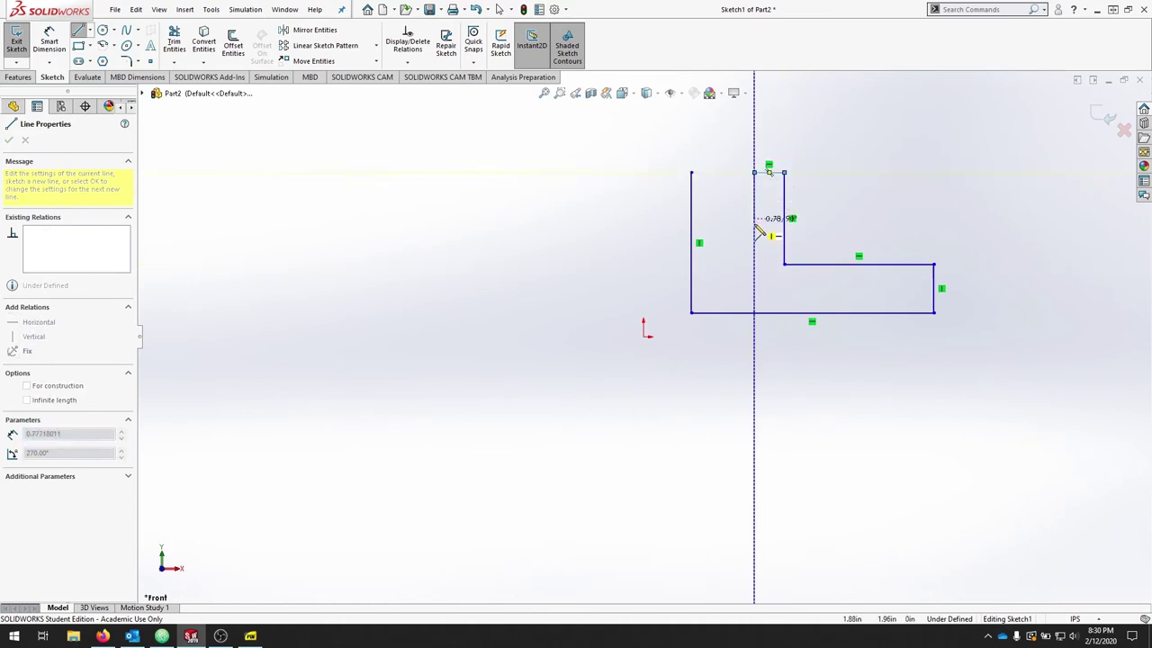
pyautogui.click(754, 230)
pyautogui.click(723, 229)
pyautogui.click(723, 172)
pyautogui.click(691, 172)
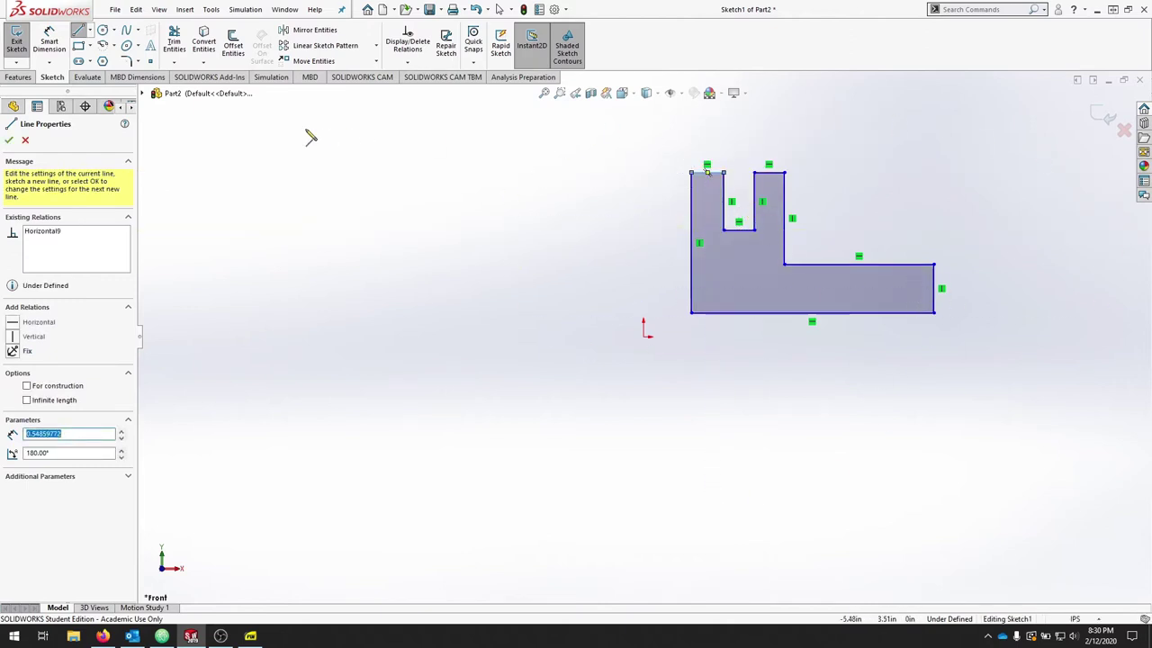
# - Dimension the top span to 2.00 and the base width to 3.50
pyautogui.click(52, 47)
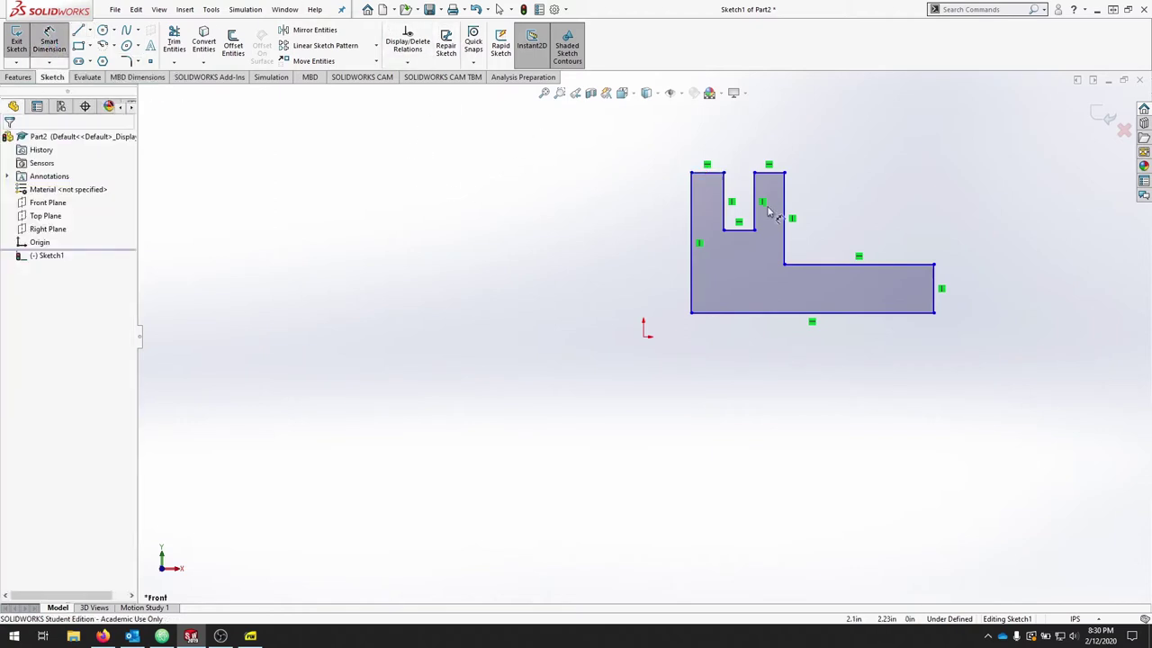
pyautogui.click(692, 173)
pyautogui.click(784, 172)
pyautogui.click(769, 137)
pyautogui.write('2')
pyautogui.press('Return')
pyautogui.click(691, 313)
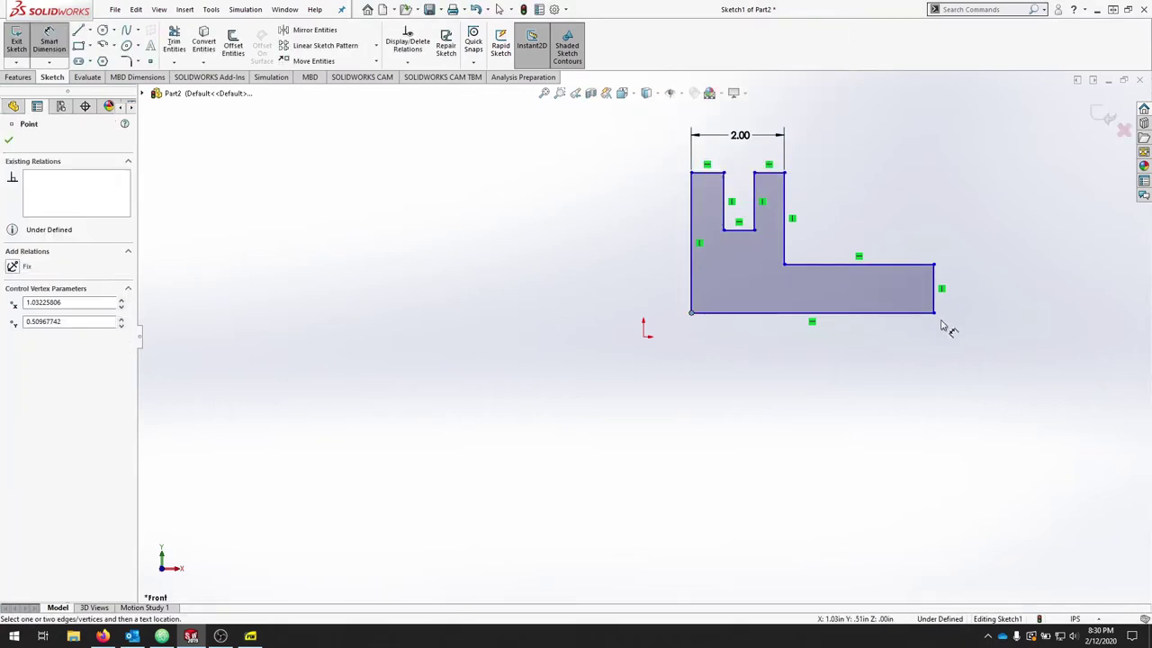
pyautogui.click(934, 313)
pyautogui.click(815, 349)
pyautogui.write('3.5')
pyautogui.press('Return')
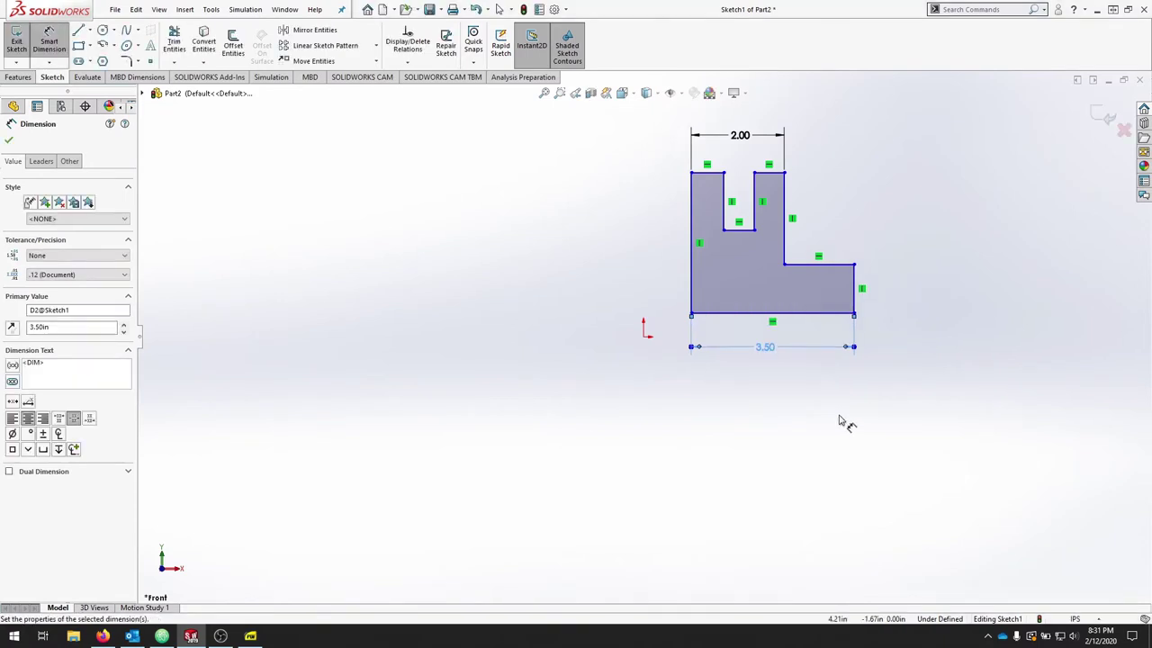
# - Dimension the right edge height to .50 and the notch floor height to .75
pyautogui.click(853, 290)
pyautogui.click(907, 297)
pyautogui.write('.5')
pyautogui.press('Return')
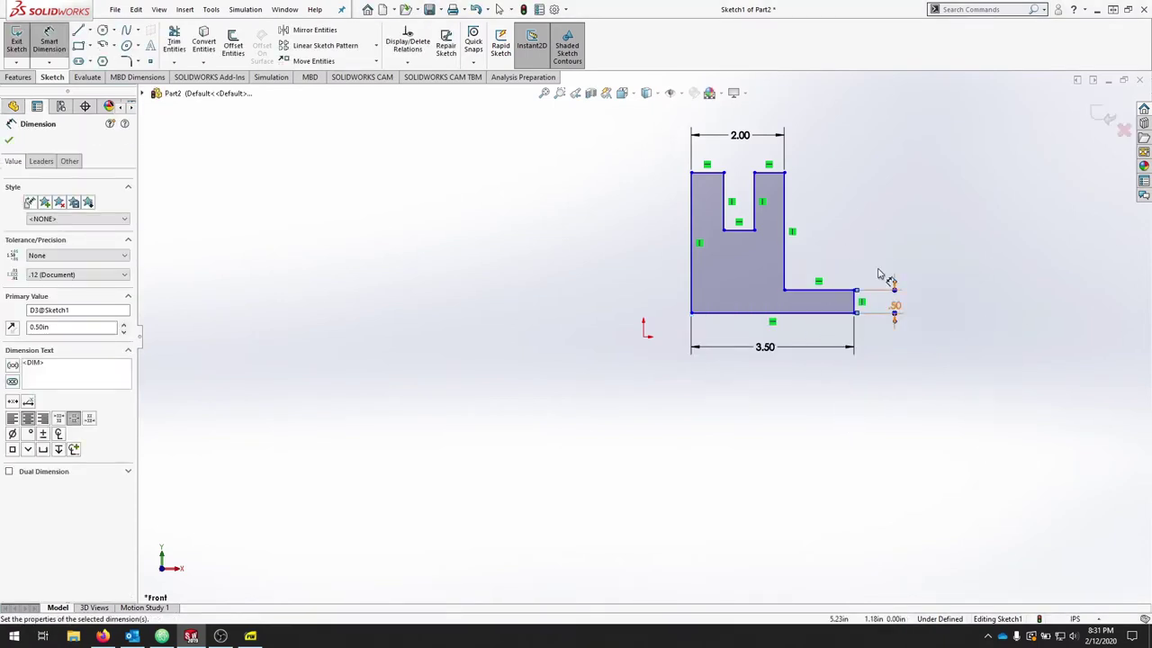
pyautogui.click(740, 231)
pyautogui.click(781, 313)
pyautogui.click(747, 288)
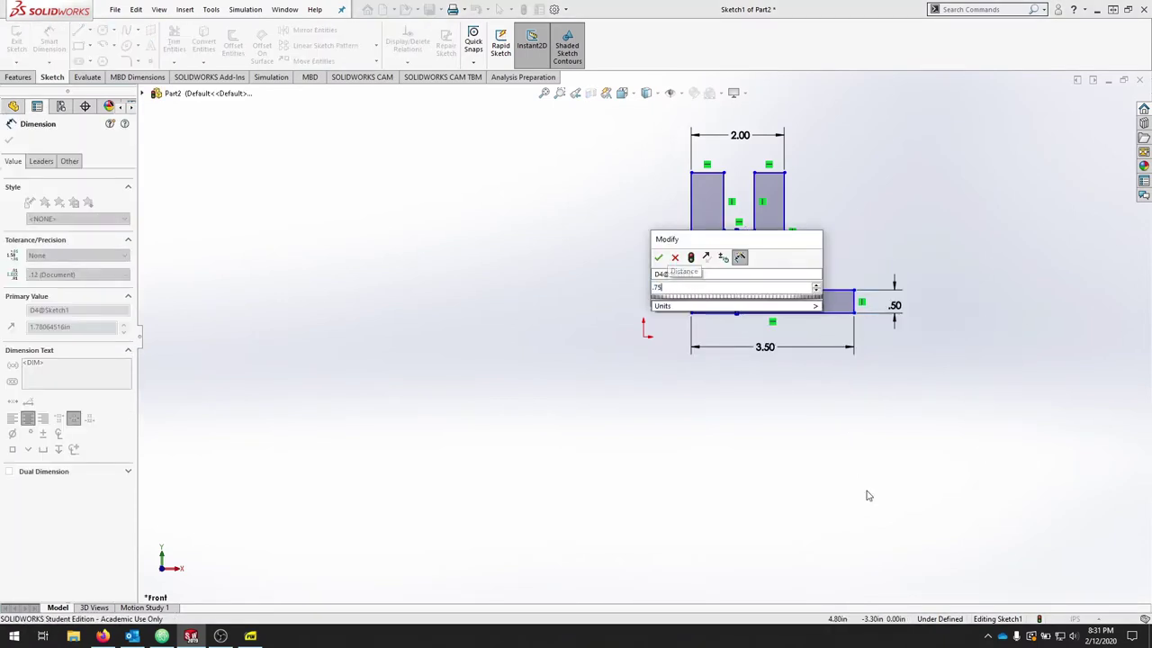
pyautogui.write('.75')
pyautogui.press('Return')
# - Dimension the left edge height to 1.75 and the left upright width to .50
pyautogui.click(692, 249)
pyautogui.click(662, 385)
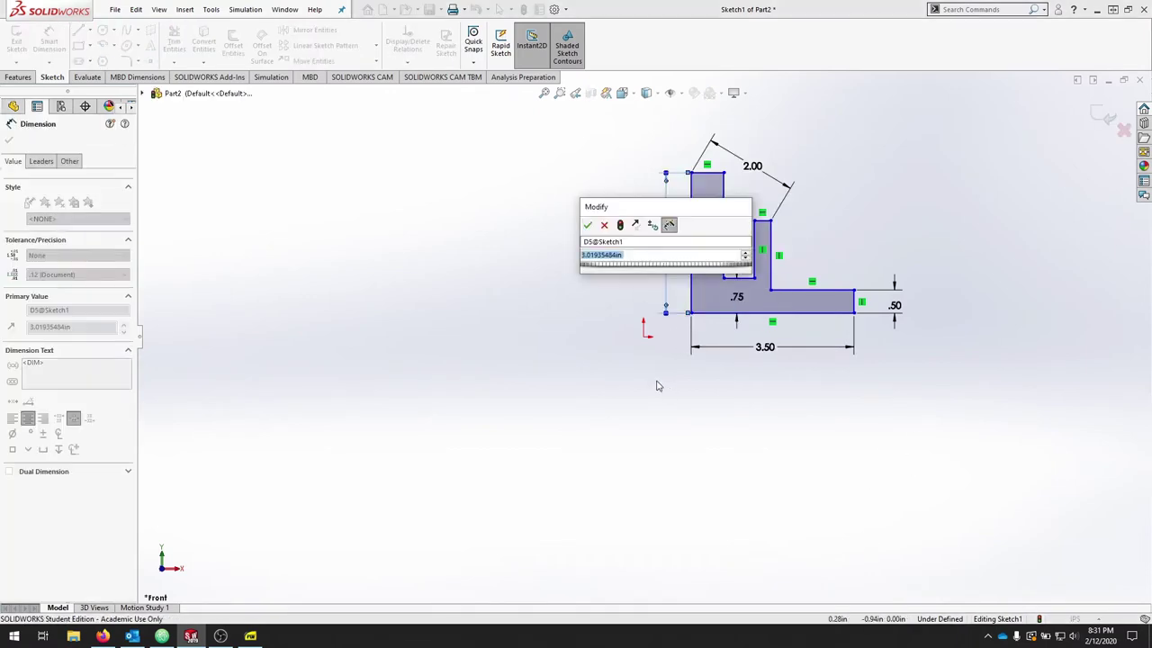
pyautogui.write('1.75')
pyautogui.press('Return')
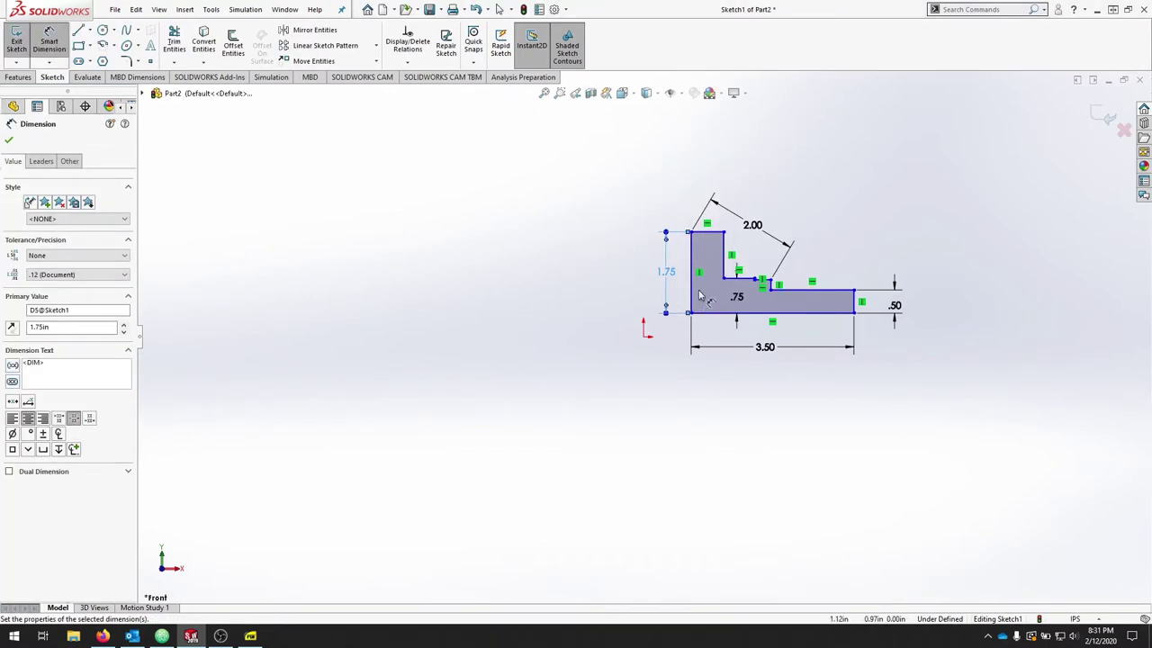
pyautogui.click(711, 235)
pyautogui.click(707, 209)
pyautogui.write('.5')
pyautogui.press('Return')
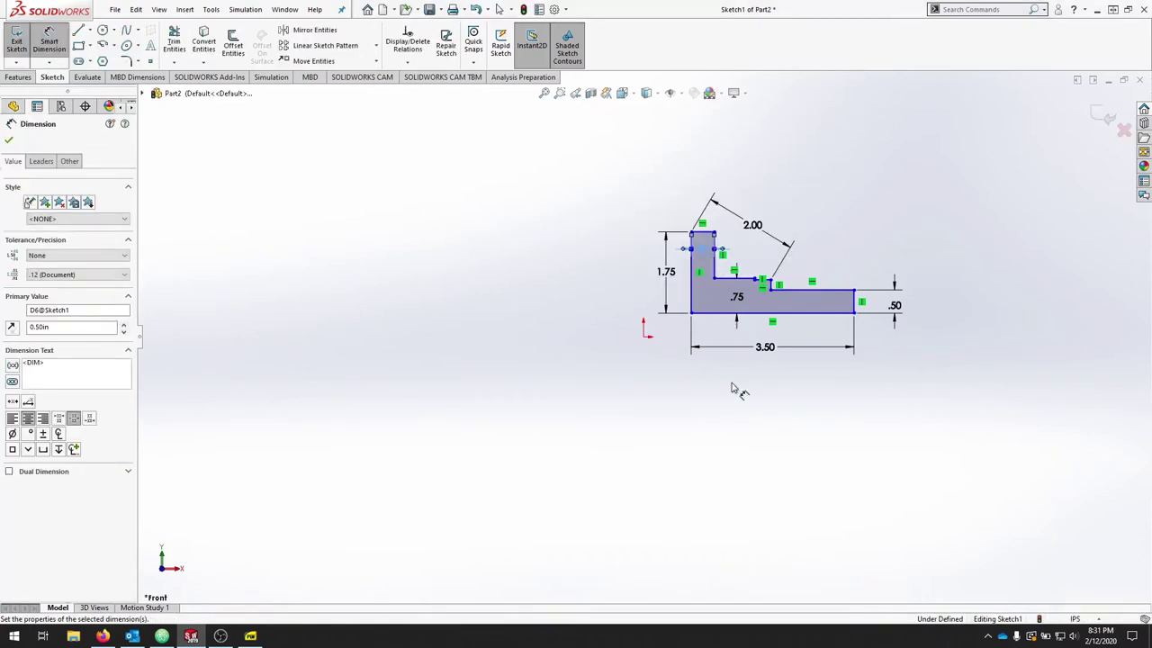
# - Add the step width dimension, accepting its value, and finish dimensioning
pyautogui.scroll(-5, 763, 286)
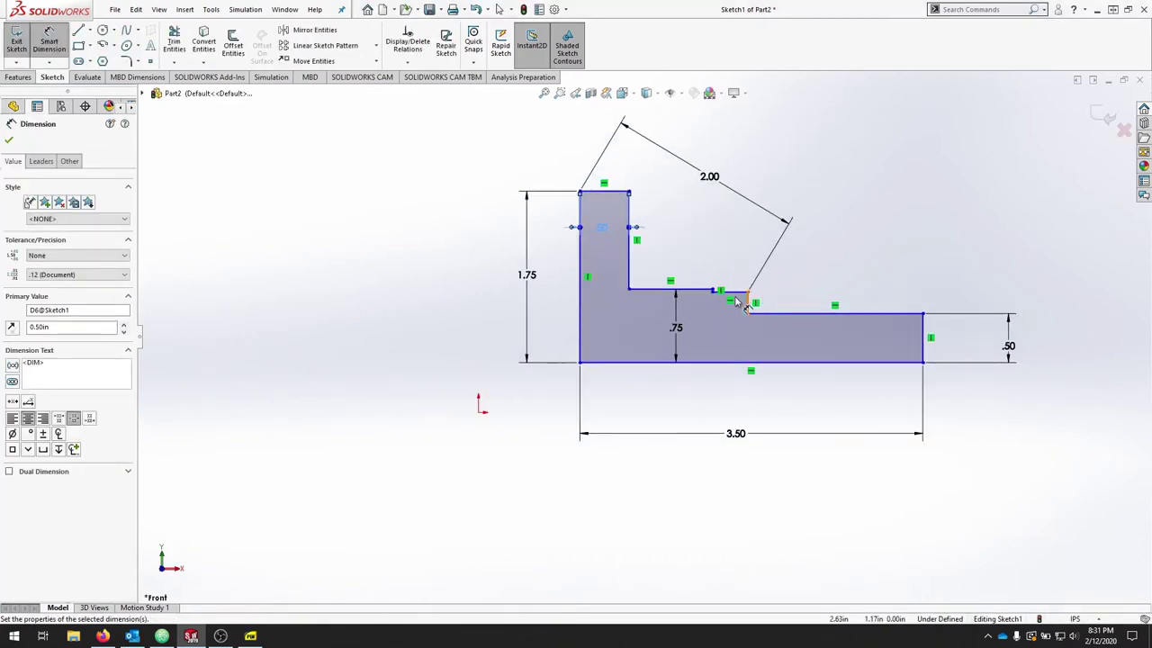
pyautogui.click(731, 290)
pyautogui.click(730, 261)
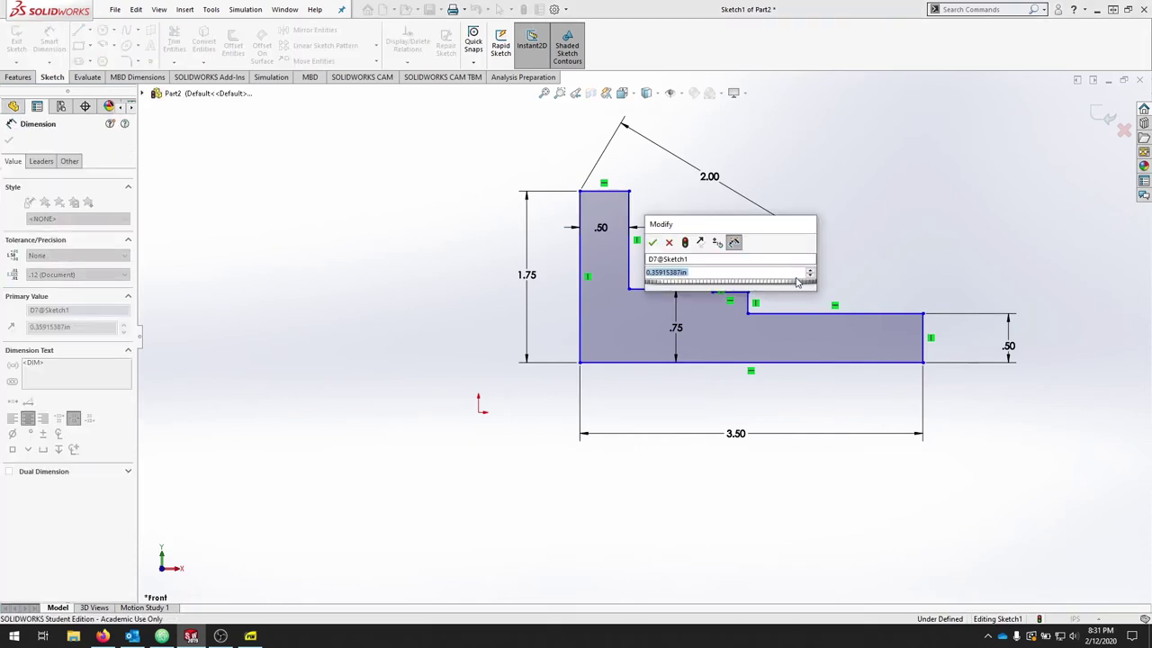
pyautogui.press('Return')
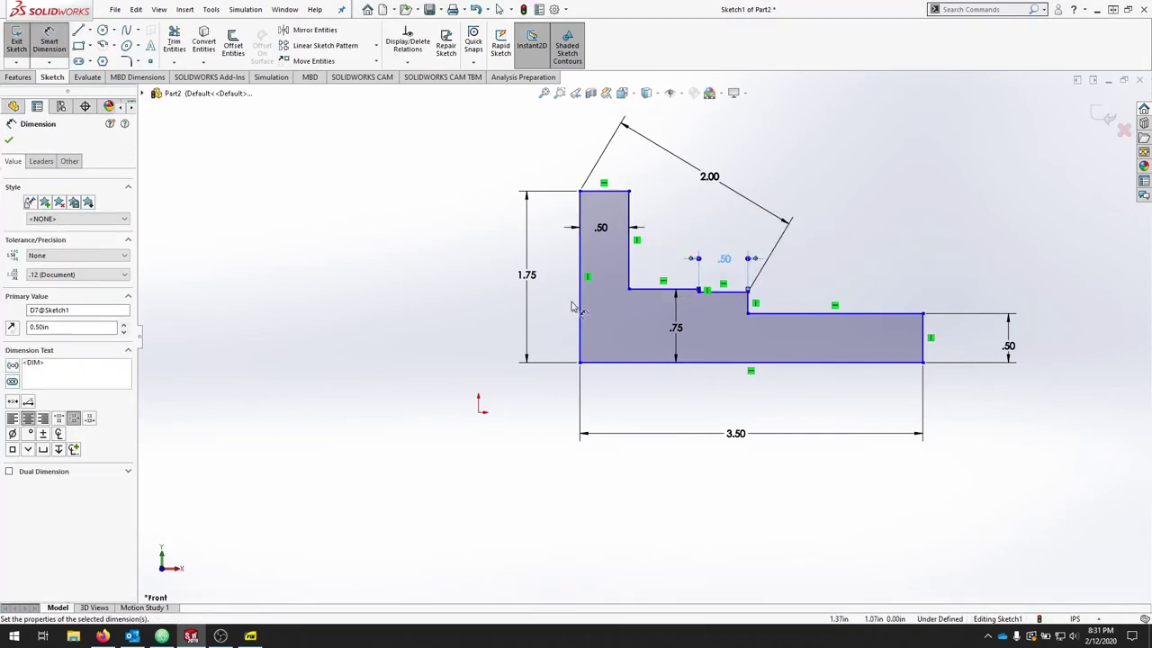
pyautogui.press('Escape')
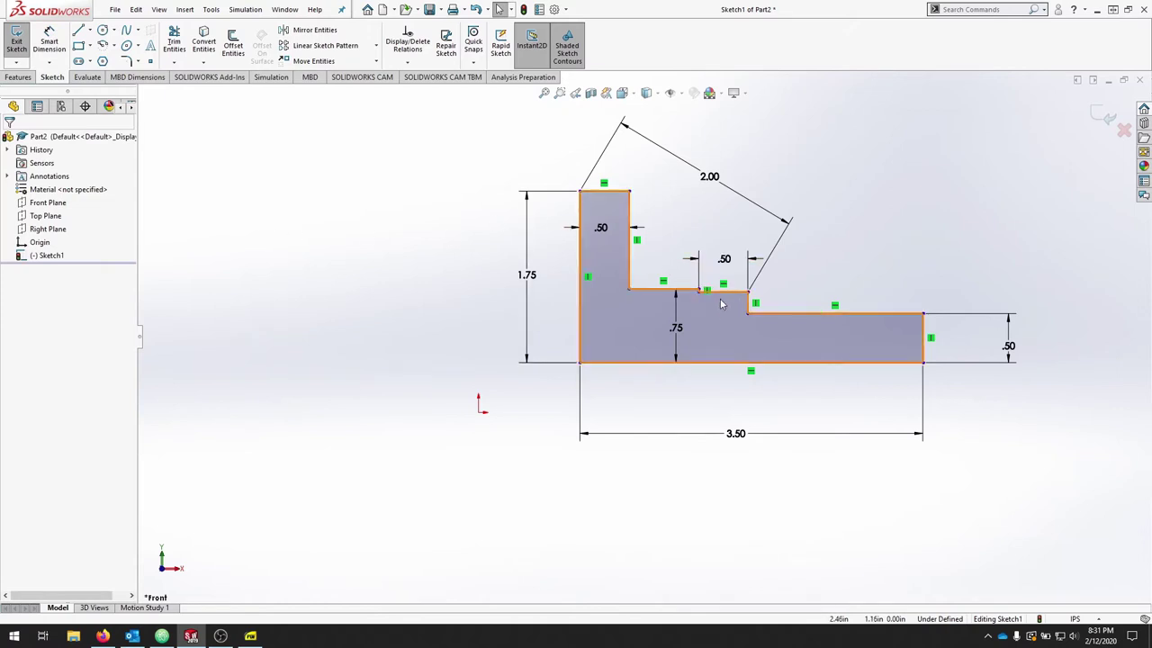
# - Drag the step line up and make both upright top edges collinear
pyautogui.moveTo(727, 297)
pyautogui.mouseDown()
pyautogui.moveTo(711, 214)
pyautogui.moveTo(720, 180)
pyautogui.moveTo(734, 232)
pyautogui.moveTo(751, 225)
pyautogui.mouseUp()
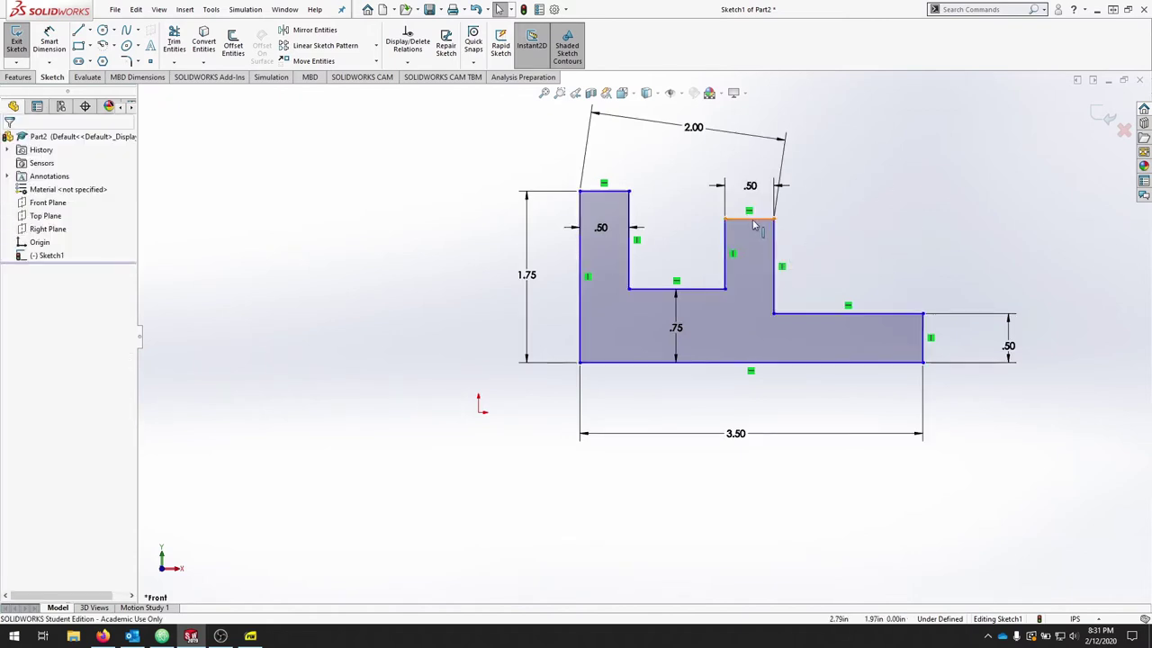
pyautogui.keyDown('ctrl'); pyautogui.click(610, 192); pyautogui.keyUp('ctrl')
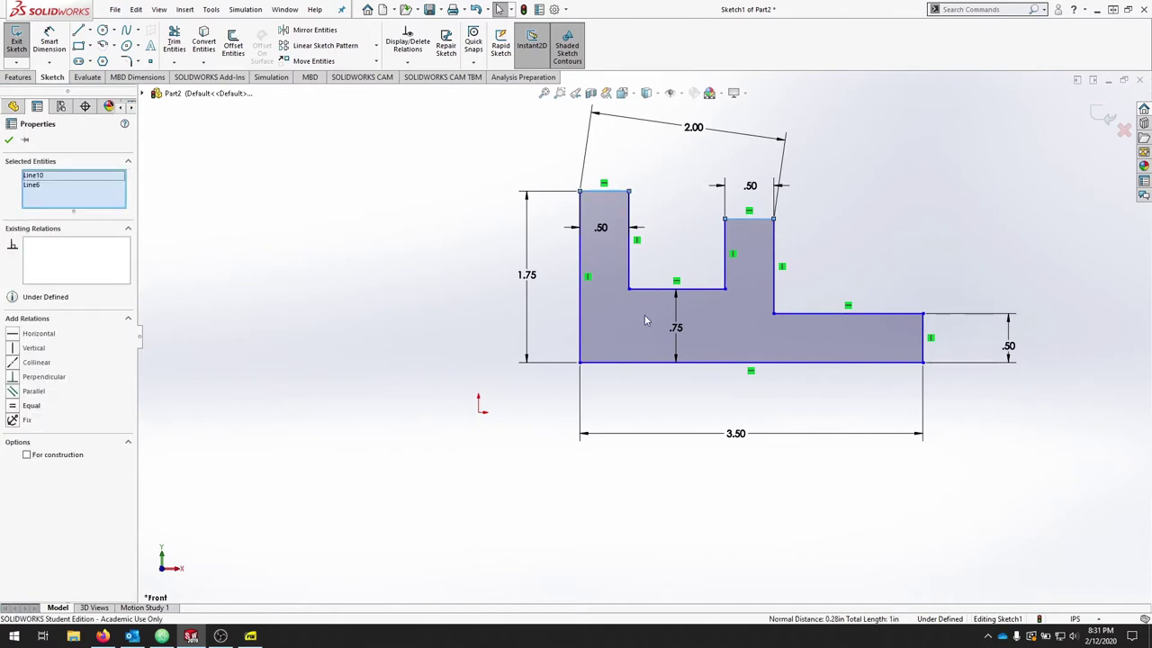
pyautogui.click(12, 364)
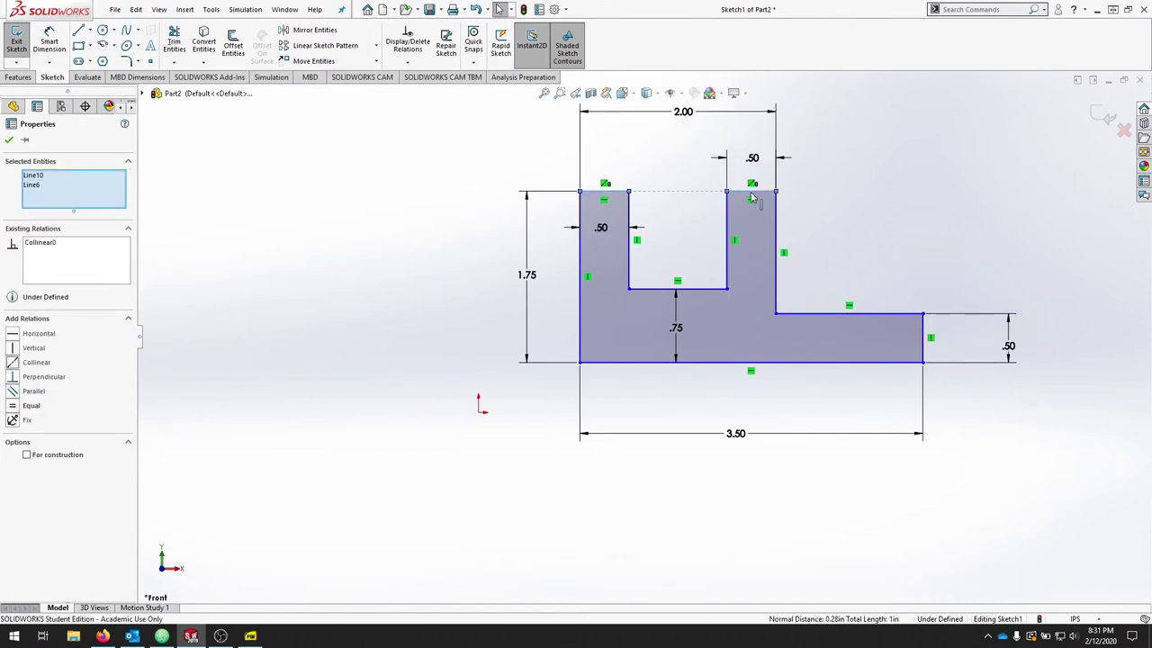
pyautogui.click(918, 241)
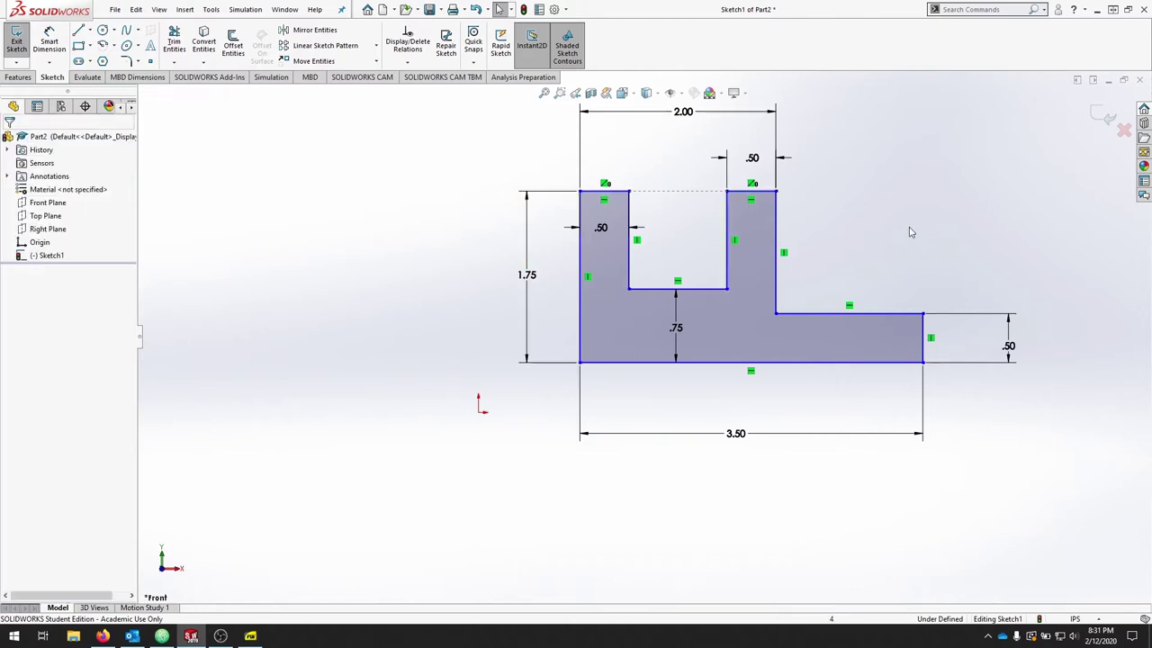
# - Make the bottom edge midpoint coincident with the origin, fully defining the sketch
pyautogui.click(751, 364)
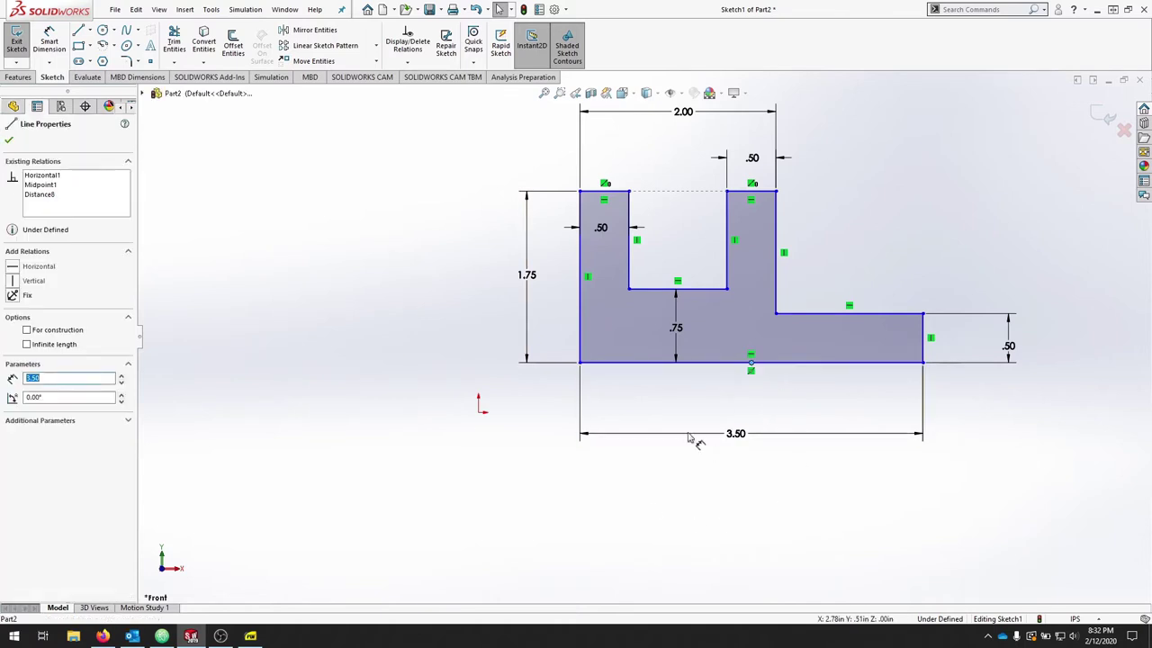
pyautogui.click(479, 413)
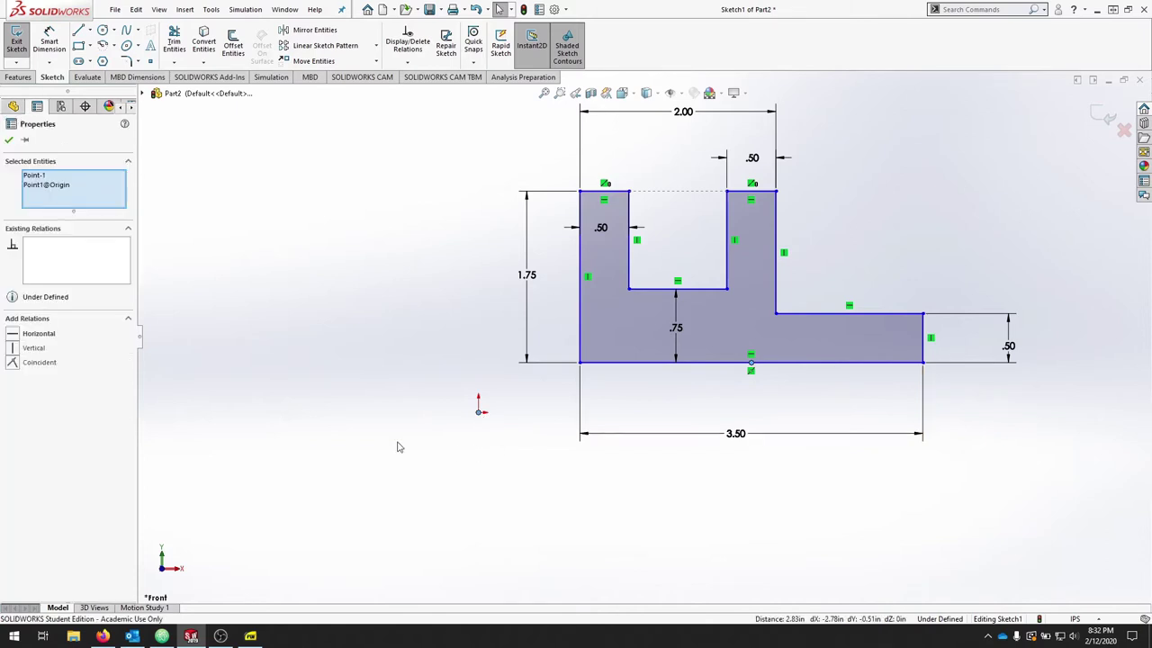
pyautogui.click(12, 364)
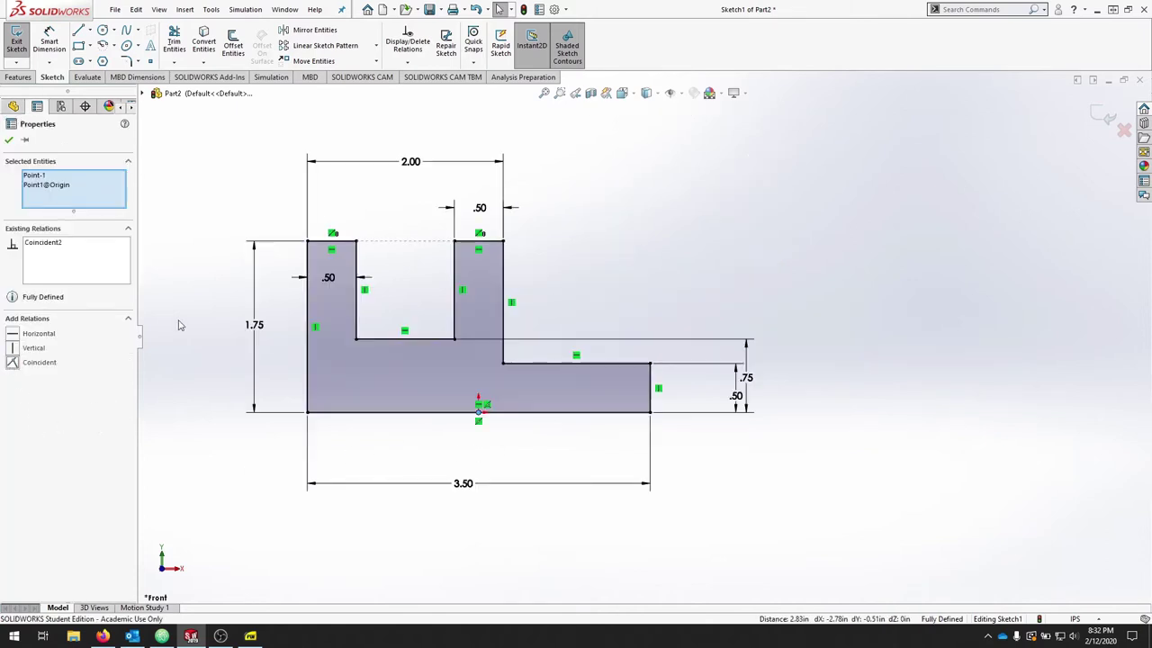
pyautogui.click(855, 390)
pyautogui.press('f')
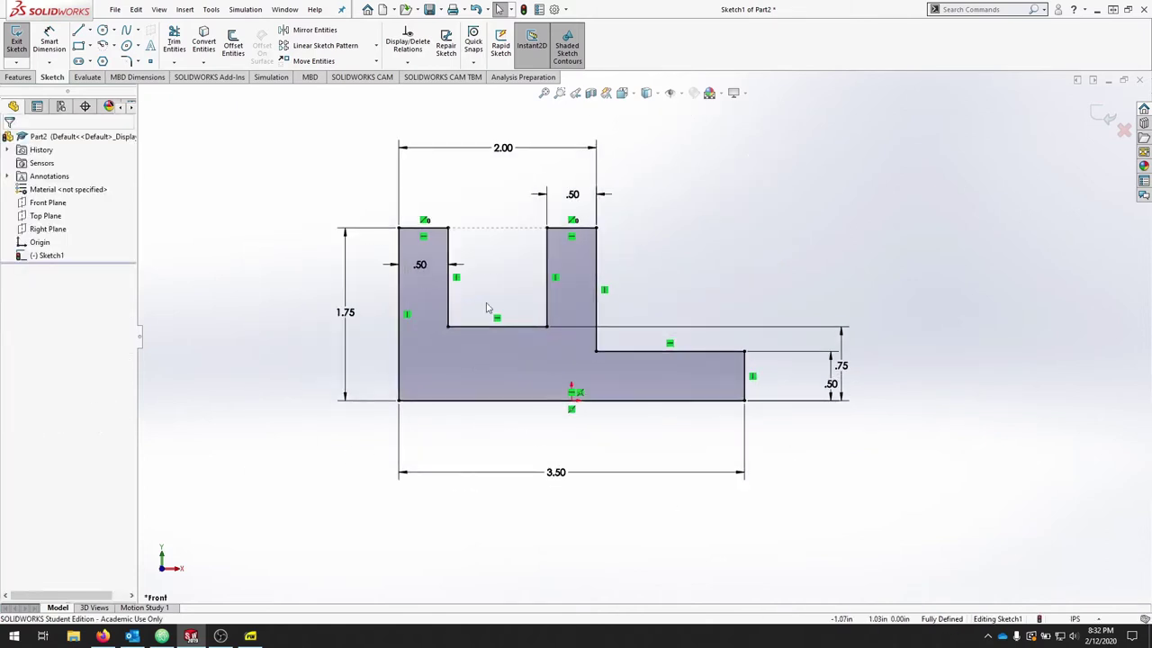
pyautogui.press('f')
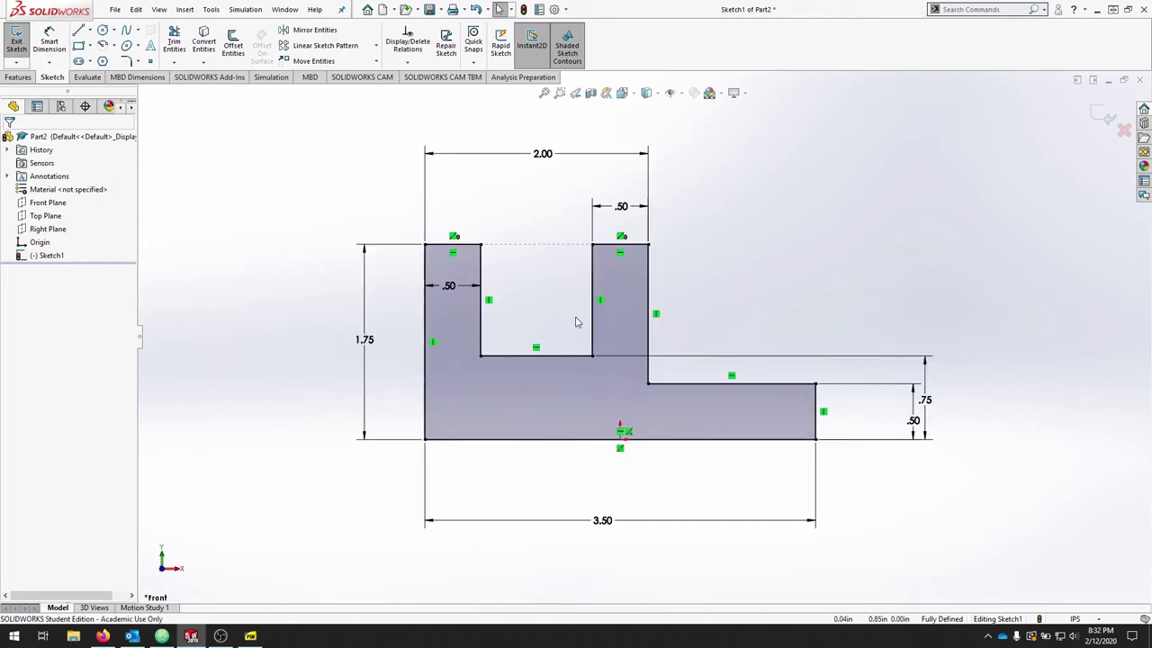
# - Exit the sketch and extrude it 2.5 in with a Mid Plane end condition
pyautogui.click(17, 40)
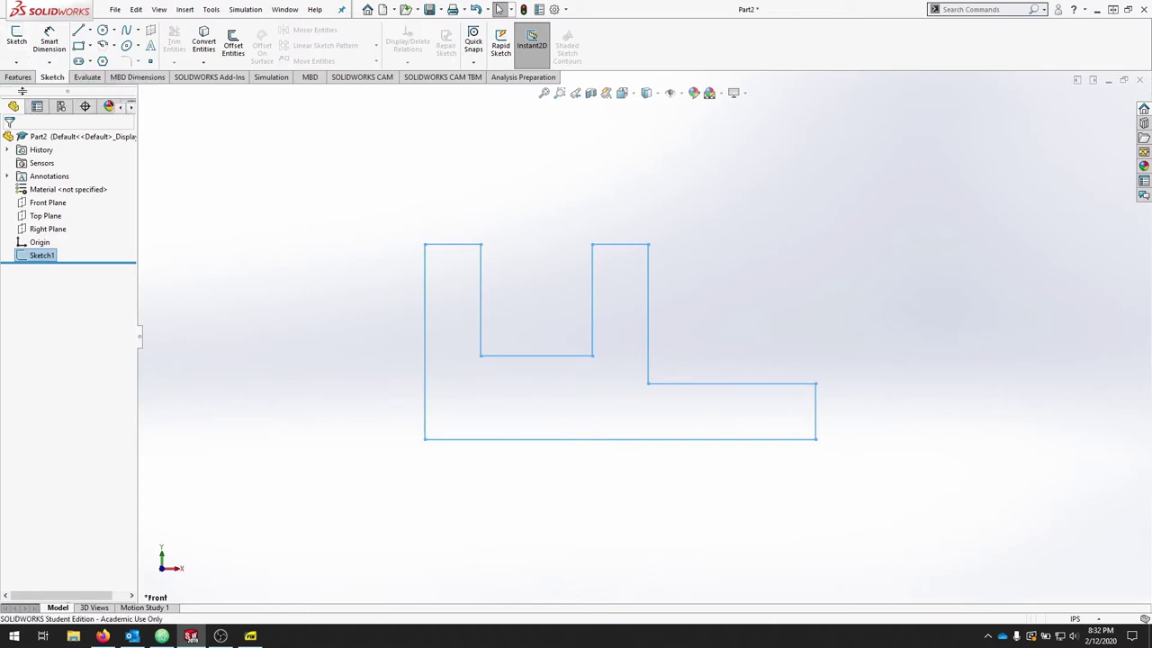
pyautogui.click(18, 77)
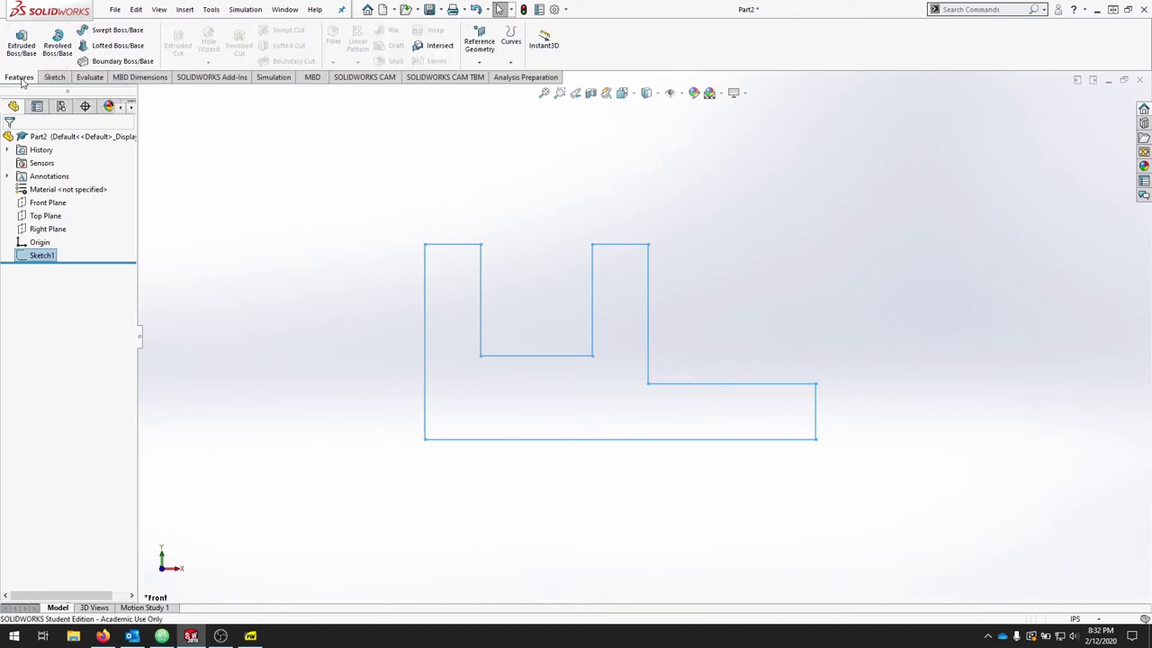
pyautogui.click(22, 42)
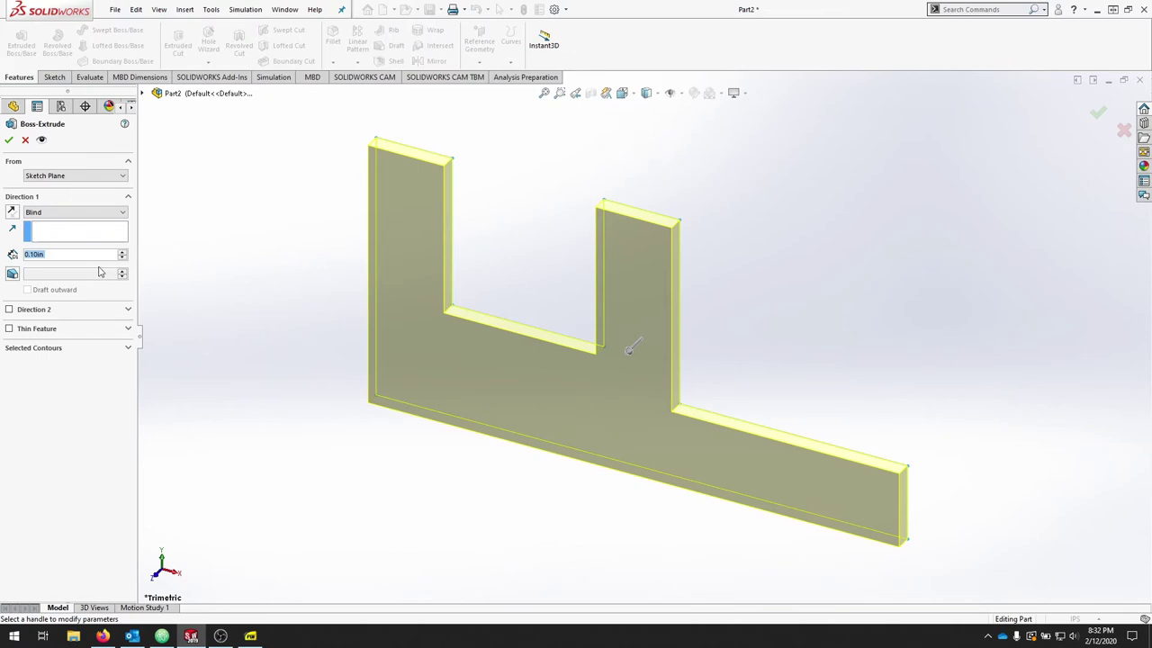
pyautogui.write('2.5')
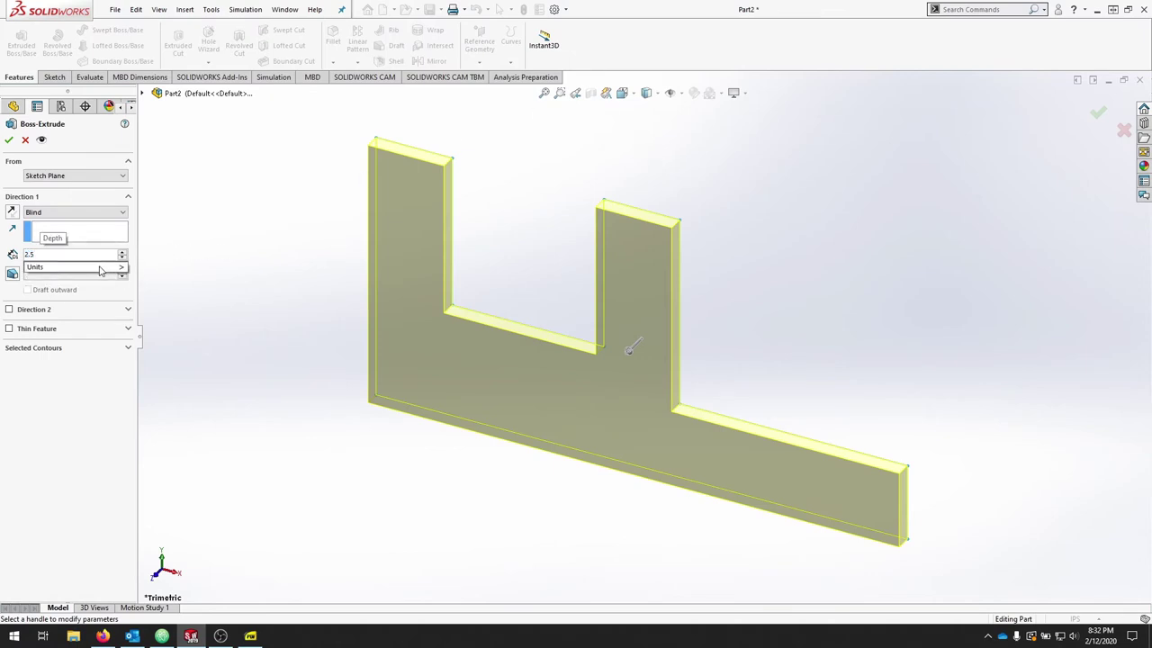
pyautogui.click(115, 213)
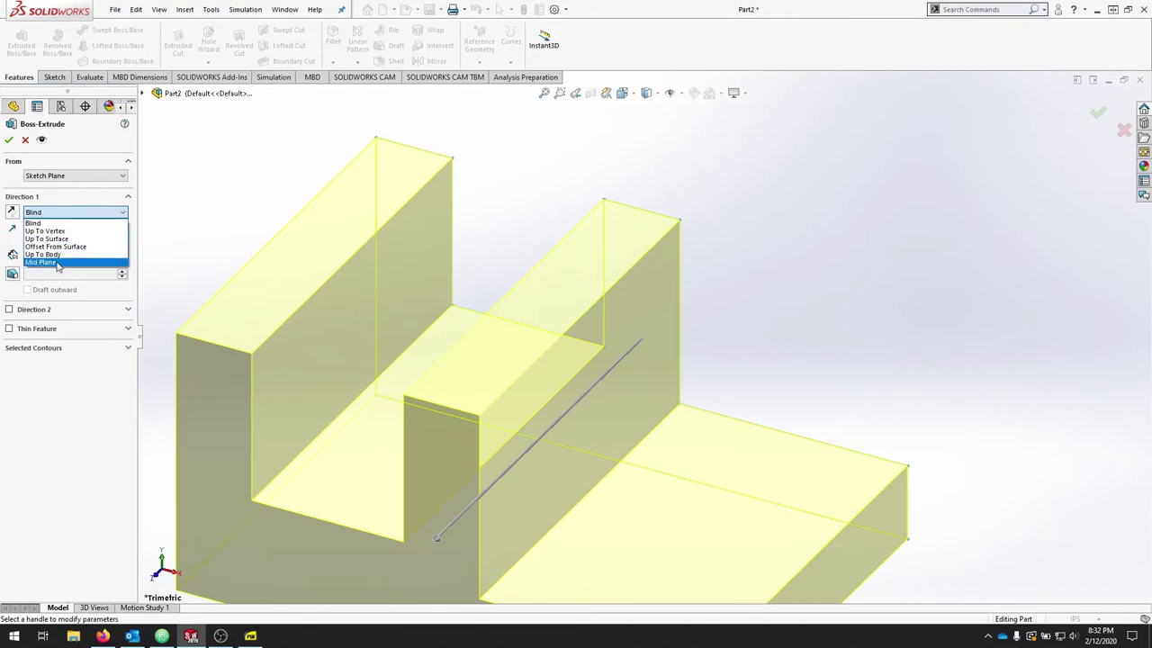
pyautogui.click(45, 262)
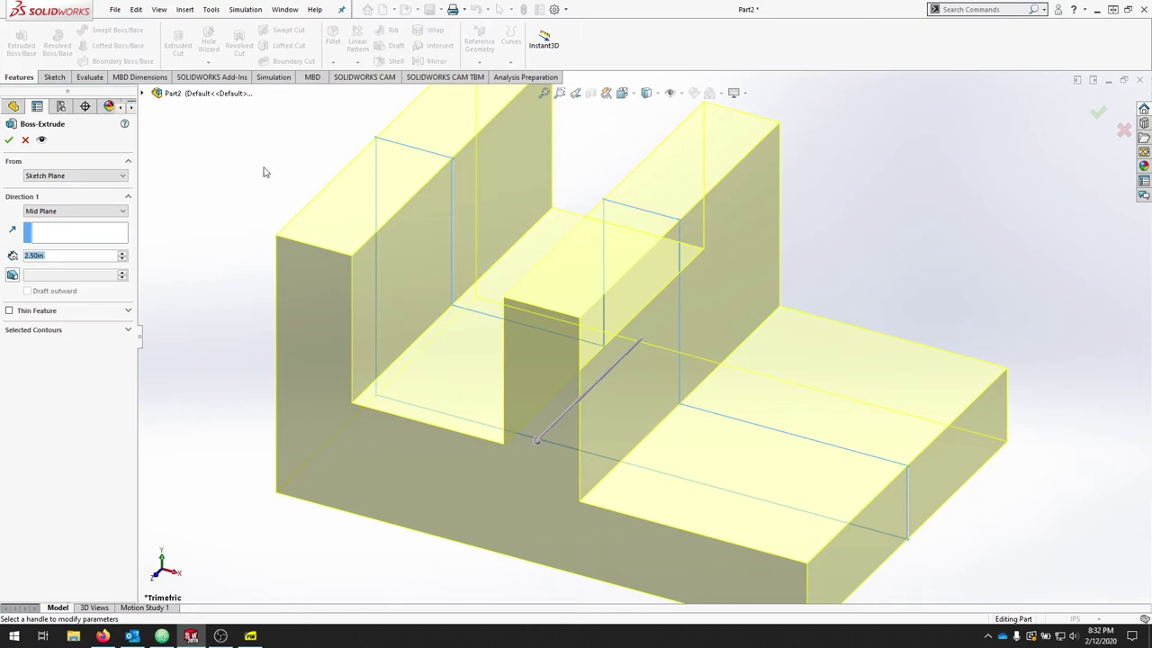
pyautogui.click(9, 142)
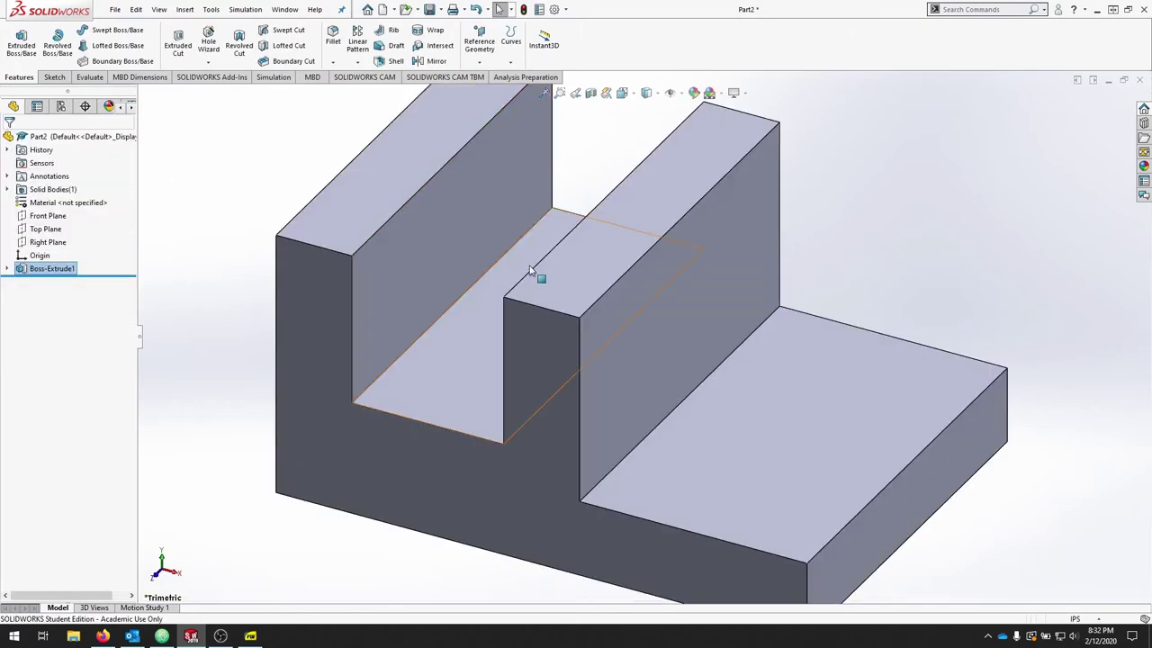
pyautogui.press('f')
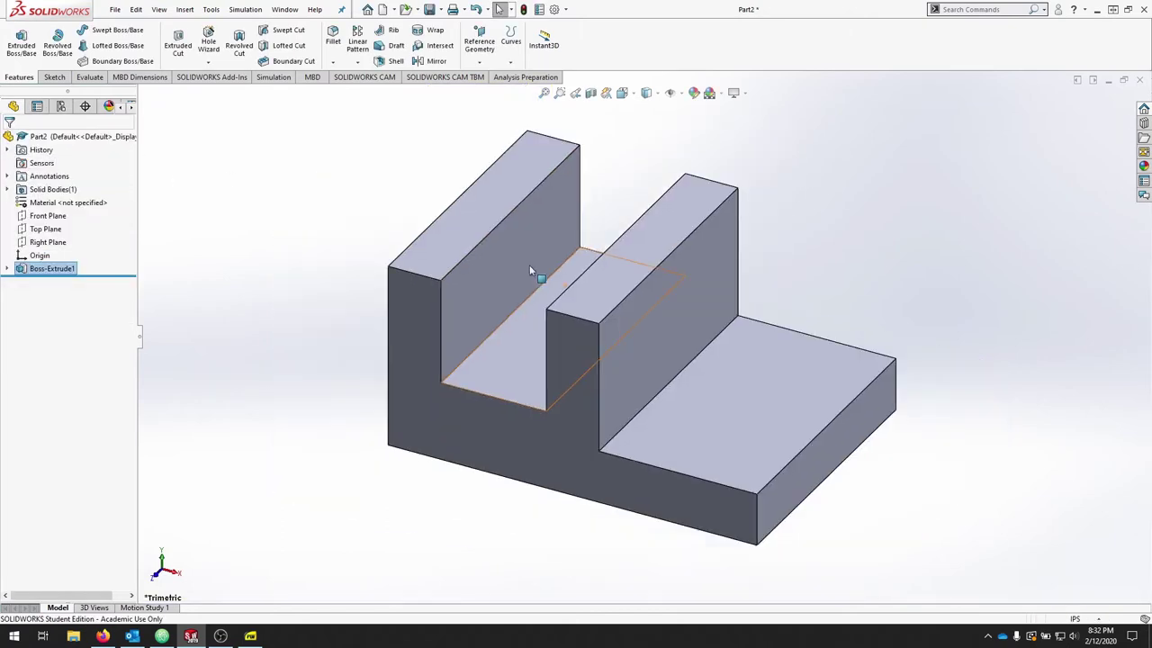
# - Rename Boss-Extrude1 to baseExtrude in the FeatureManager tree
pyautogui.click(7, 268)
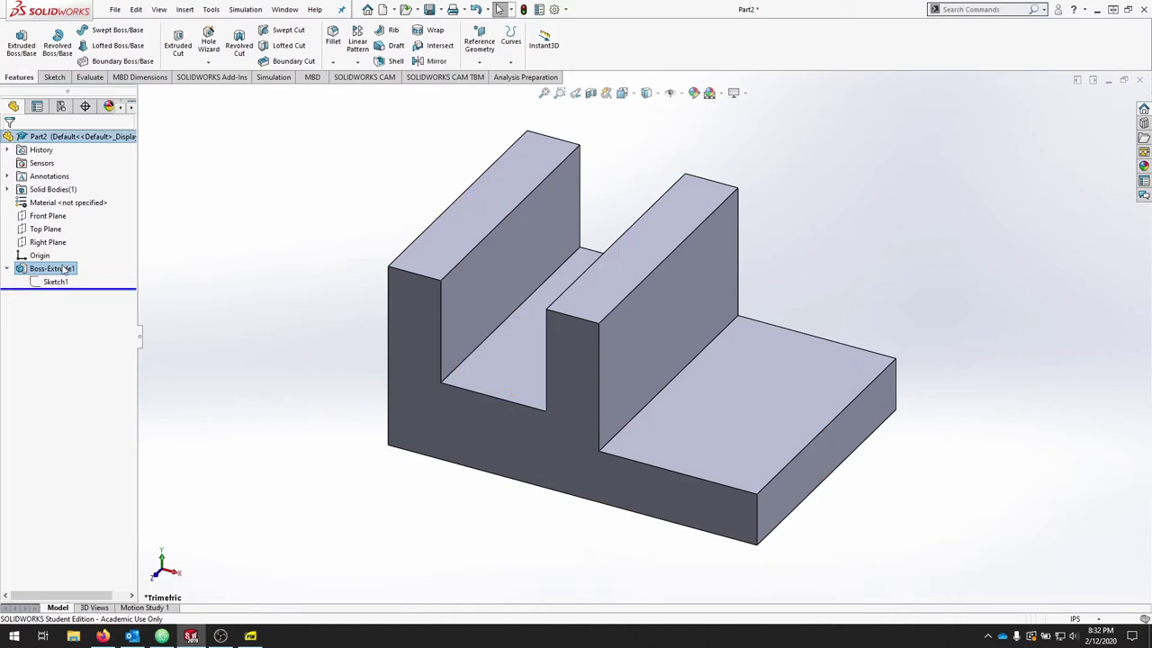
pyautogui.click(64, 269)
pyautogui.click(64, 268)
pyautogui.moveTo(79, 269); pyautogui.dragTo(3, 261)
pyautogui.write('base')
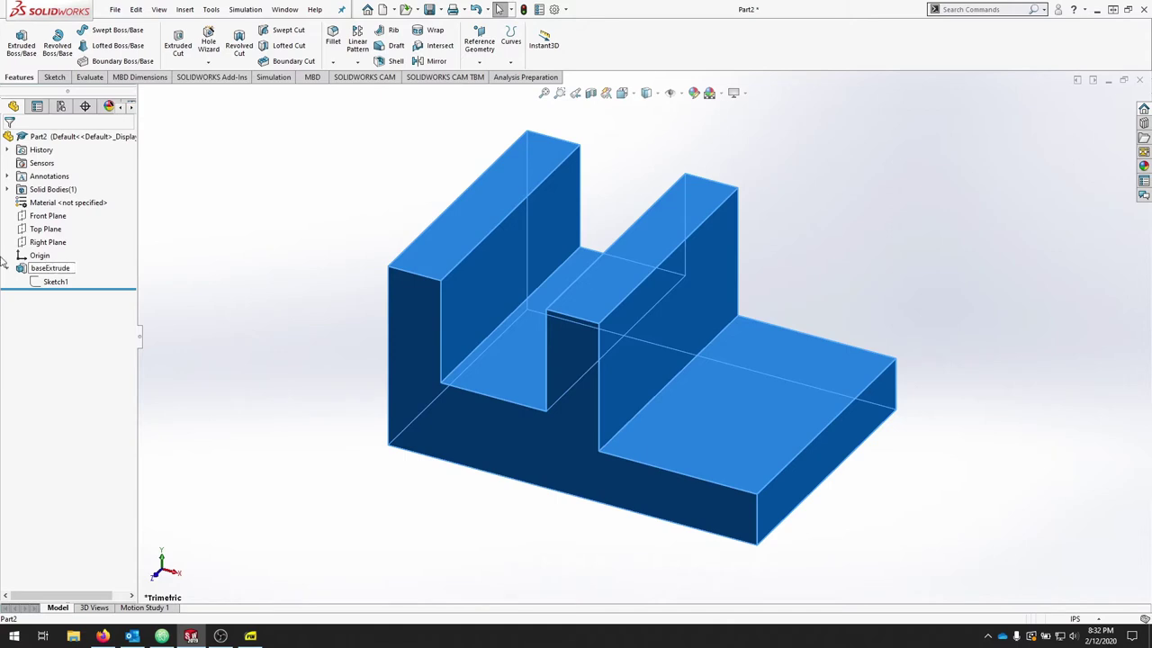
pyautogui.press('Return')
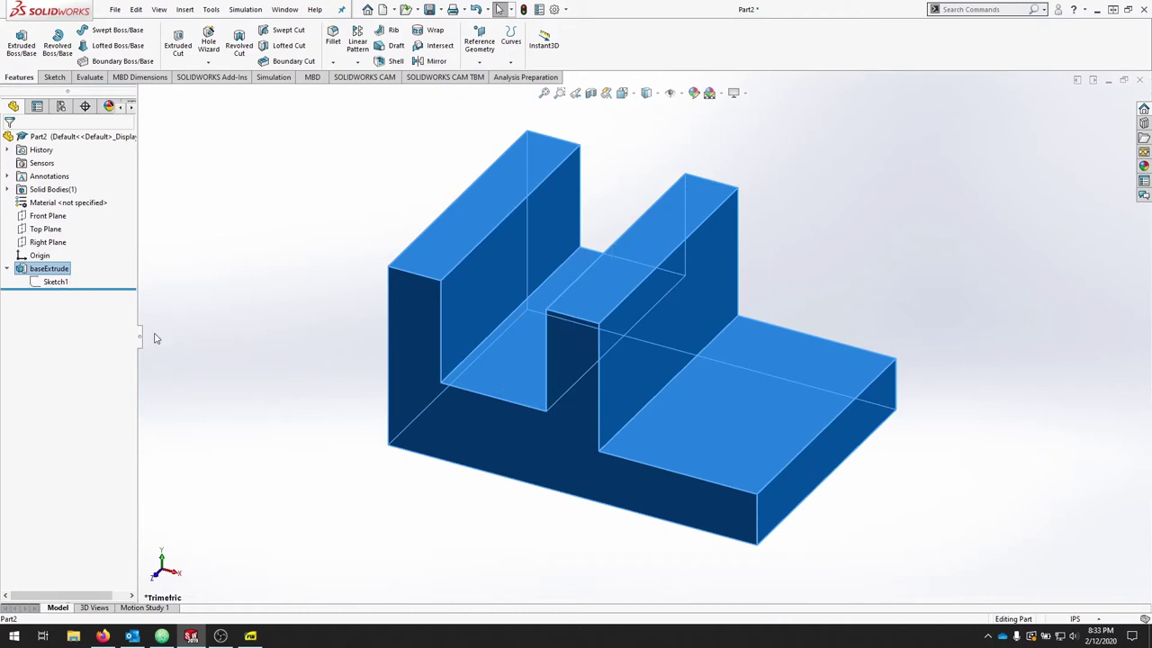
# - Start a new sketch on the part's bottom face, viewed Normal To
pyautogui.click(318, 314)
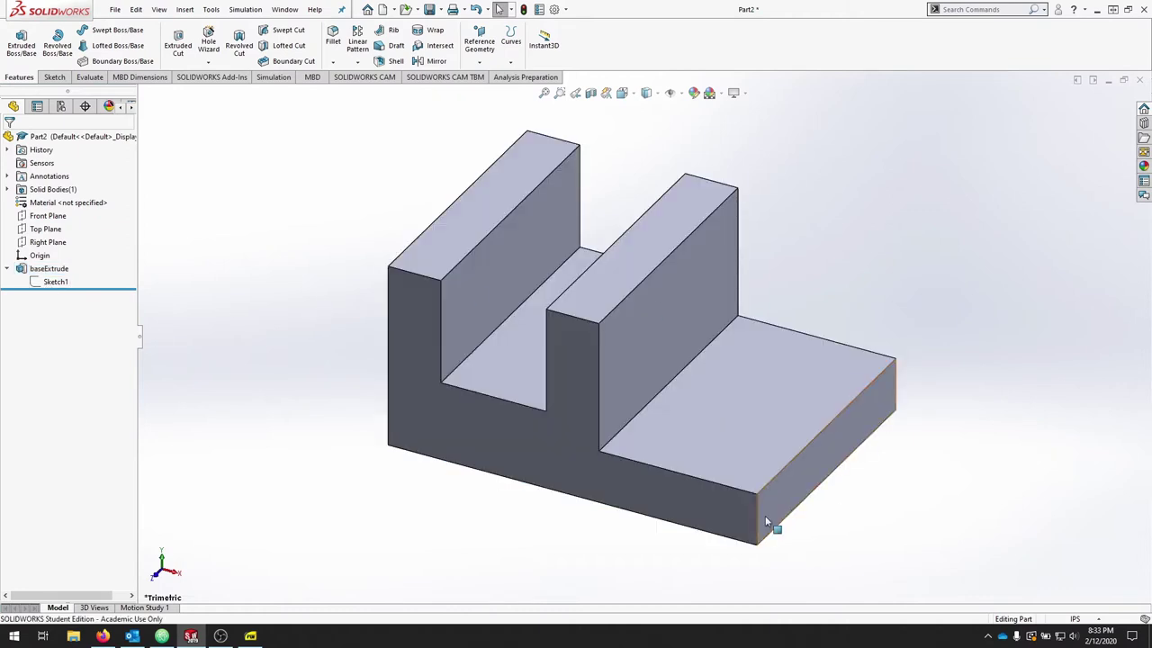
pyautogui.moveTo(886, 514); pyautogui.dragTo(883, 285, button='middle')
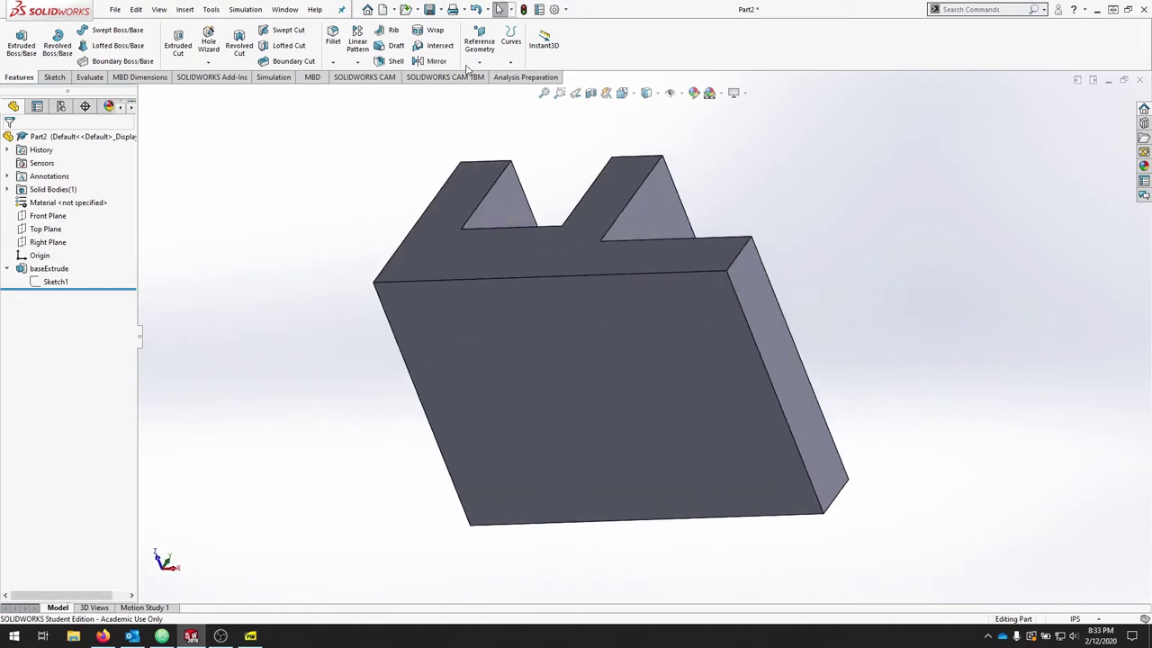
pyautogui.click(54, 77)
pyautogui.click(16, 37)
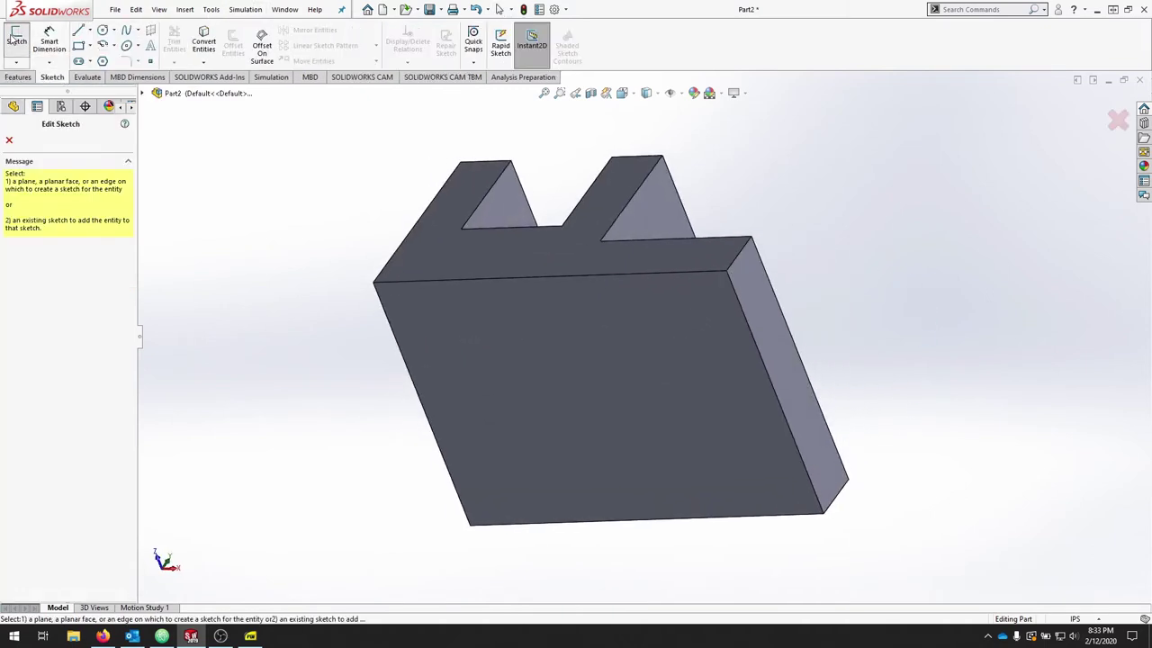
pyautogui.click(701, 393)
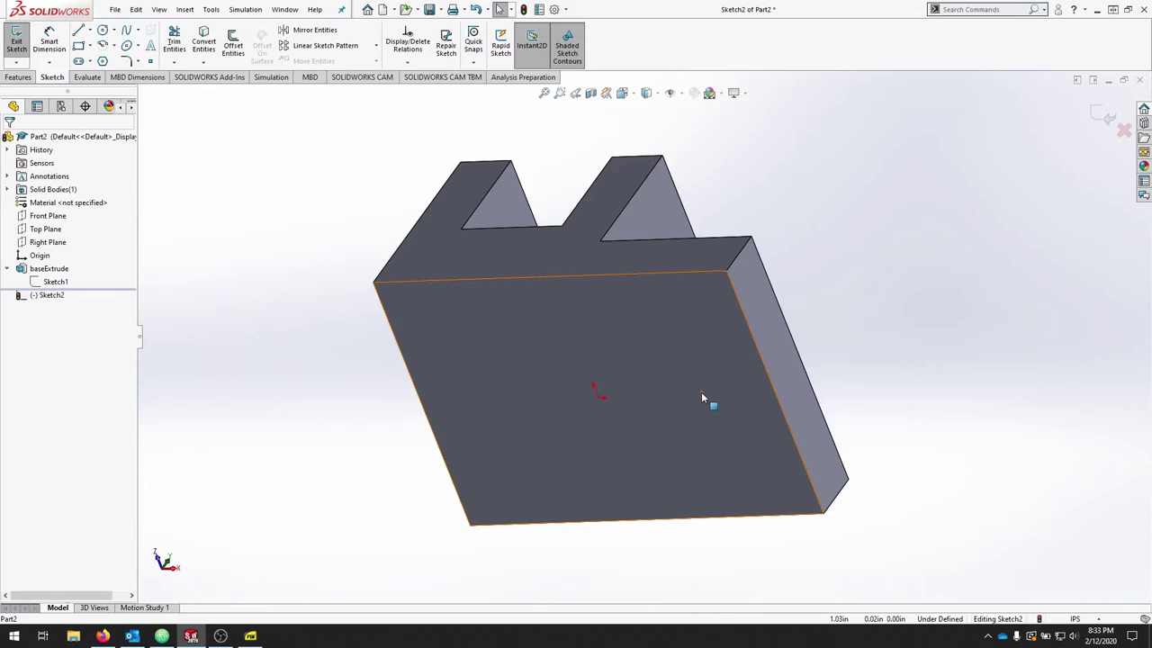
pyautogui.press('space')
pyautogui.click(476, 504)
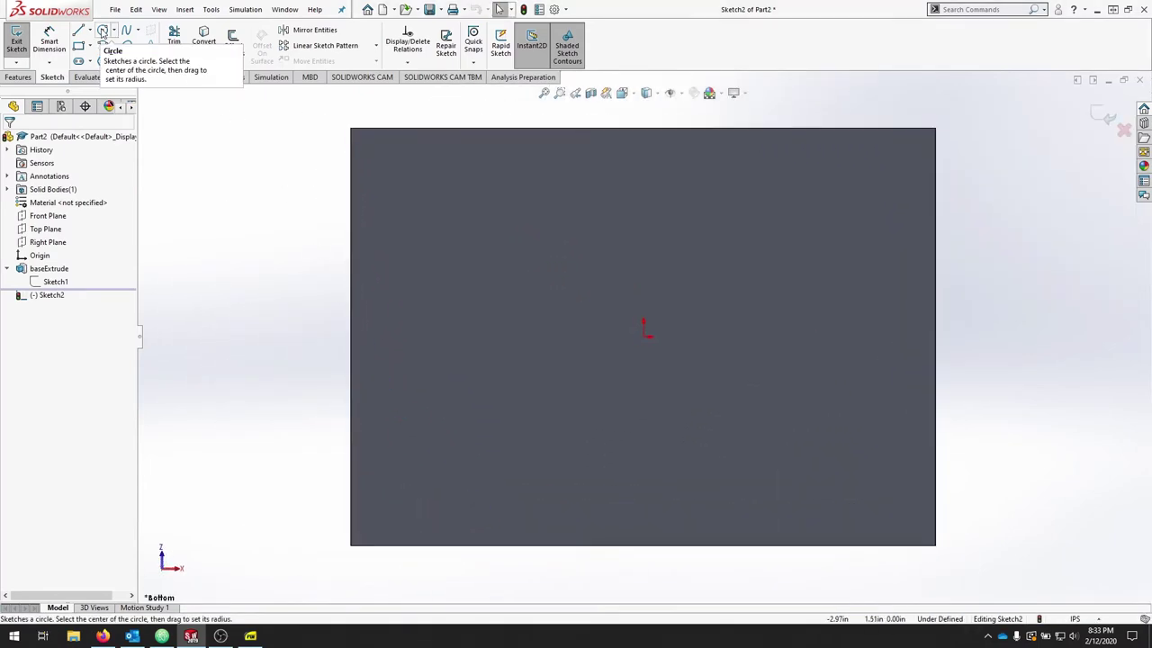
# - Draw a 1.25 radius circle centred on the end edge's midpoint, reaching its corner
pyautogui.click(102, 31)
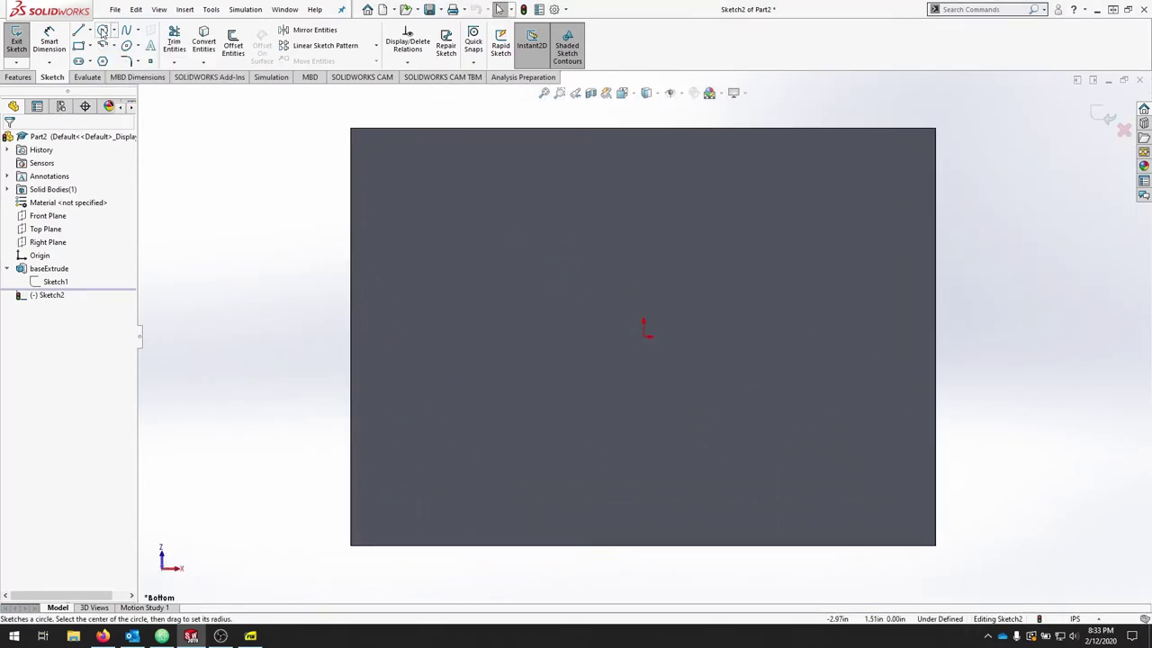
pyautogui.click(937, 336)
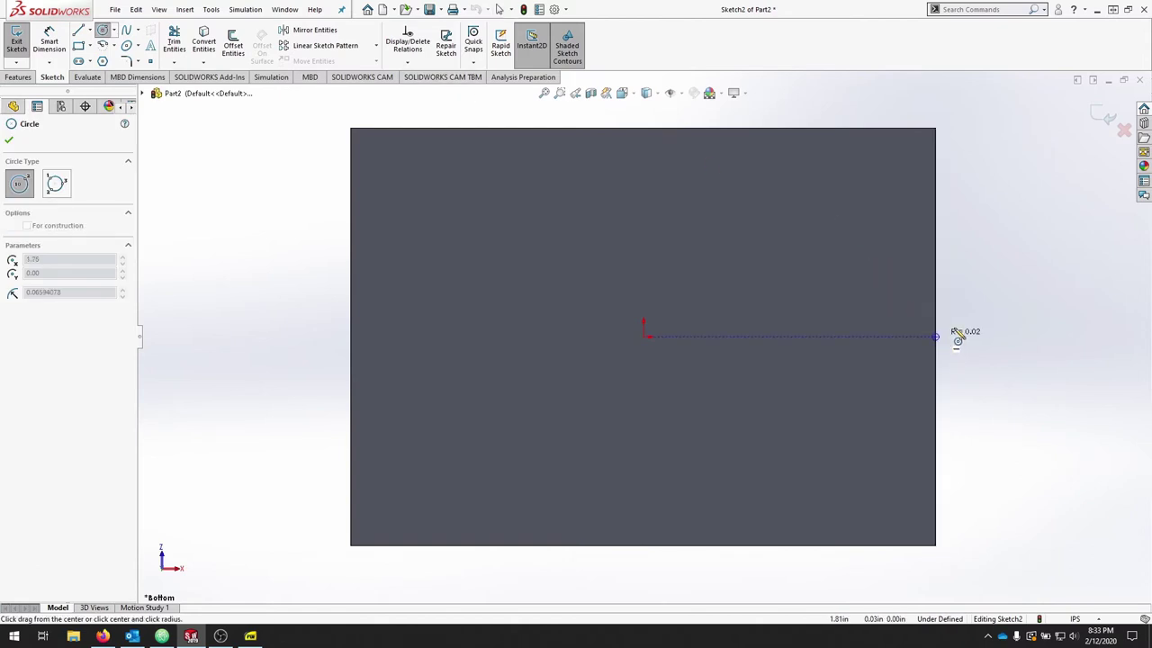
pyautogui.click(938, 131)
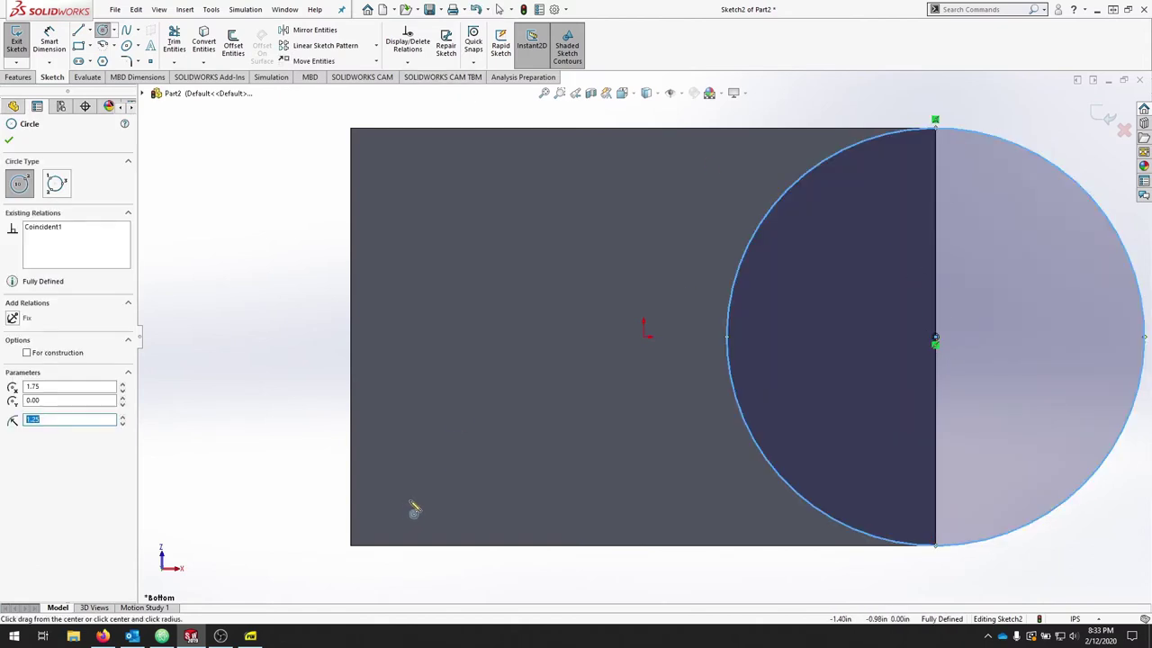
pyautogui.press('Escape')
pyautogui.click(306, 455)
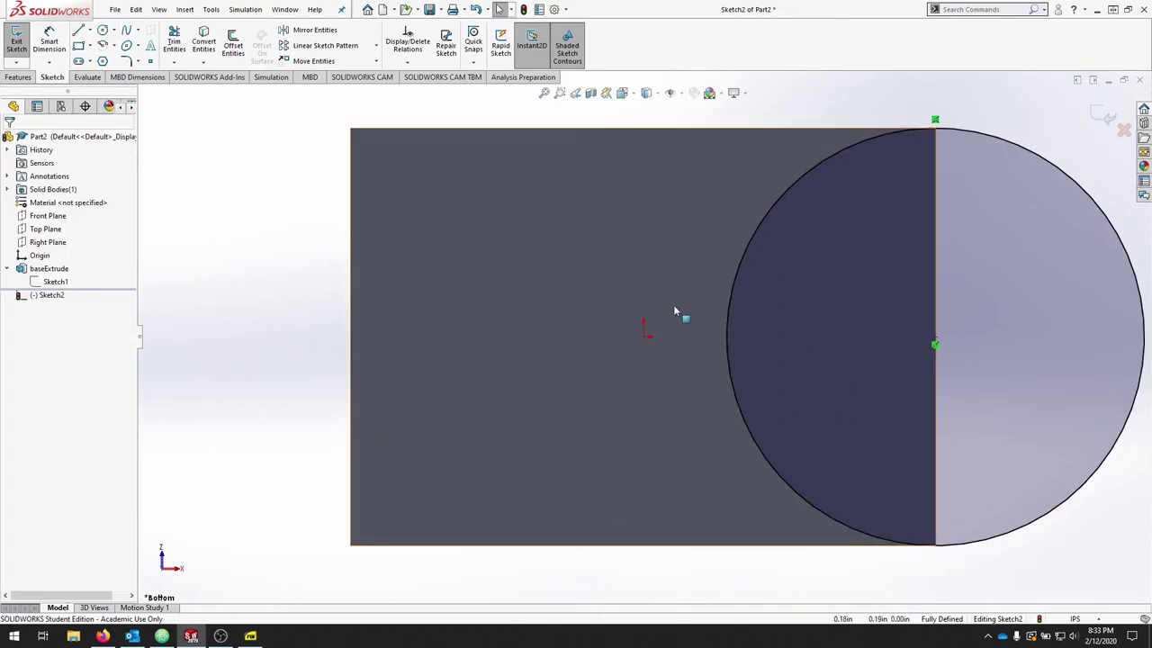
# - Extrude the circle sketch Up To Surface, ending at the base's top face
pyautogui.click(17, 78)
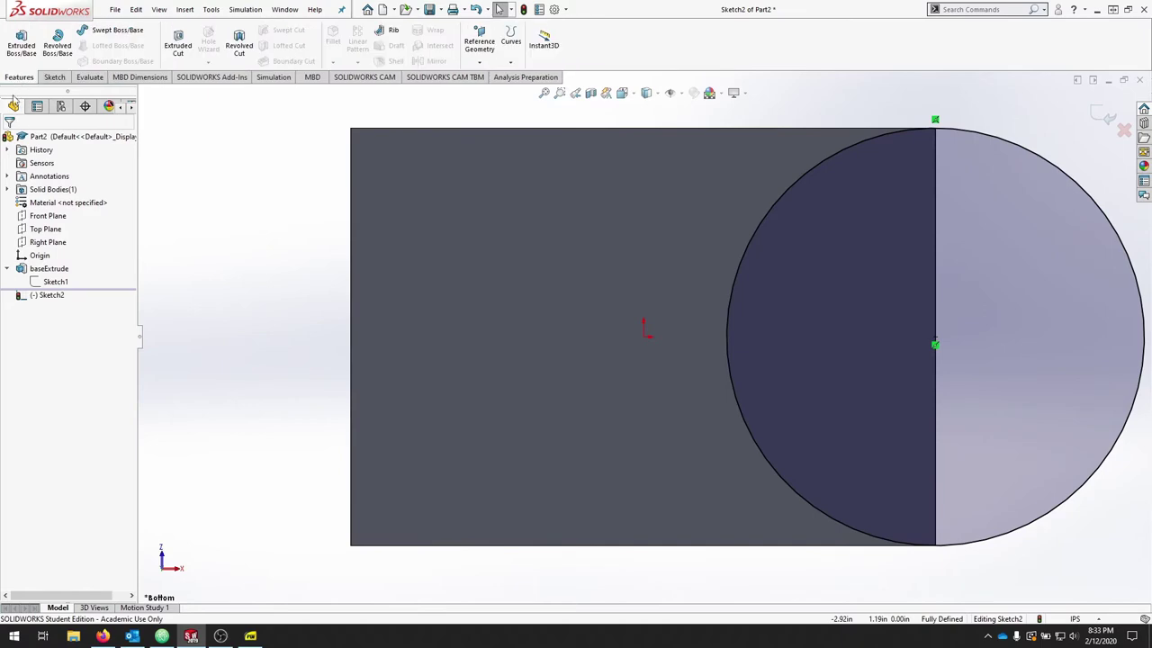
pyautogui.click(21, 42)
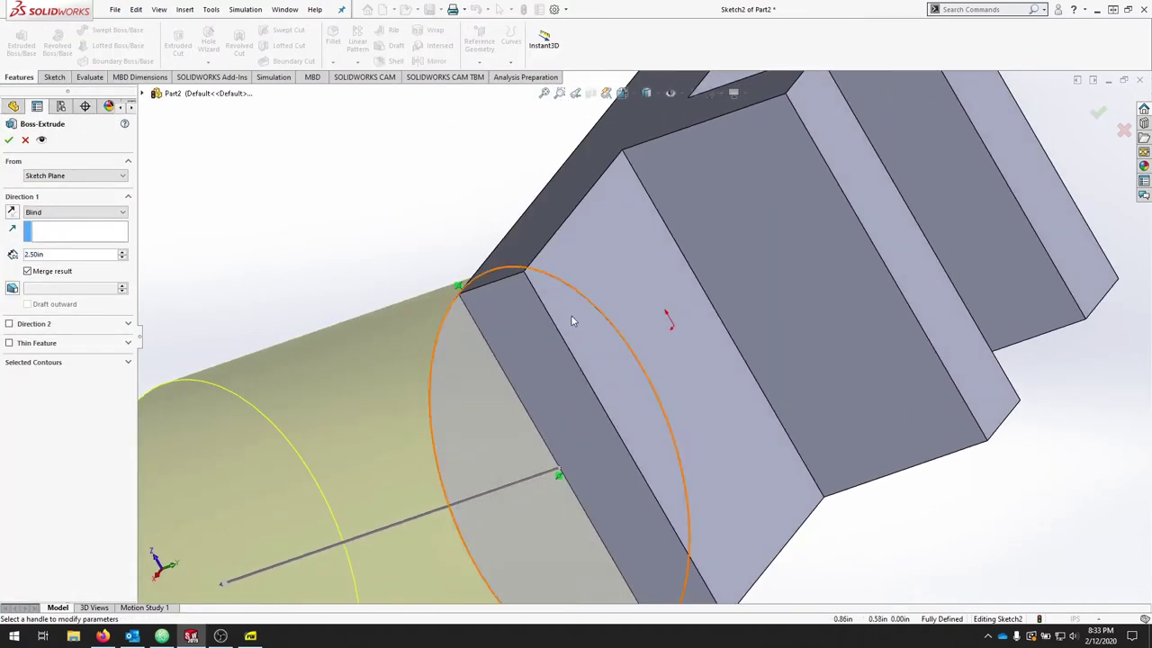
pyautogui.click(73, 214)
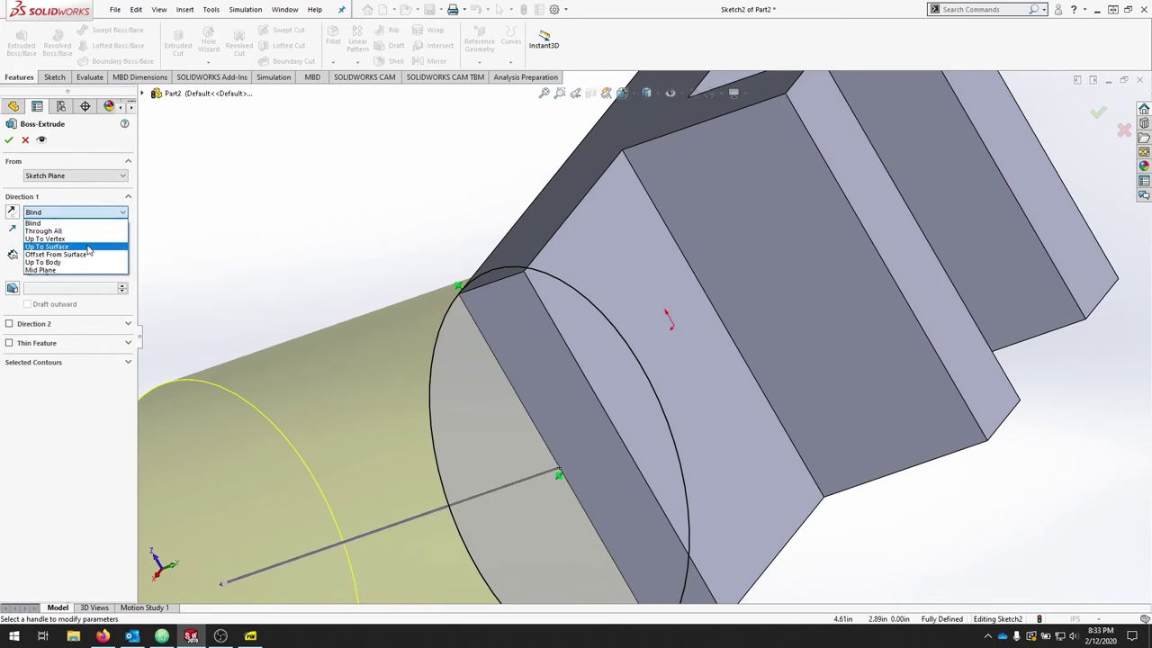
pyautogui.click(88, 247)
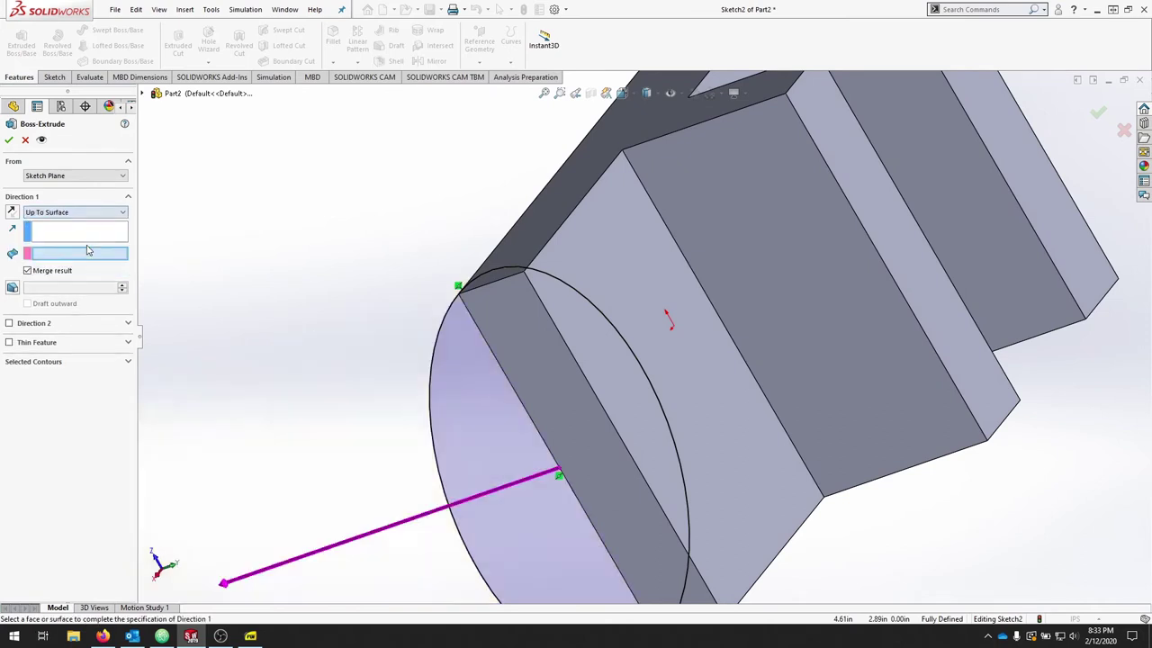
pyautogui.click(629, 282)
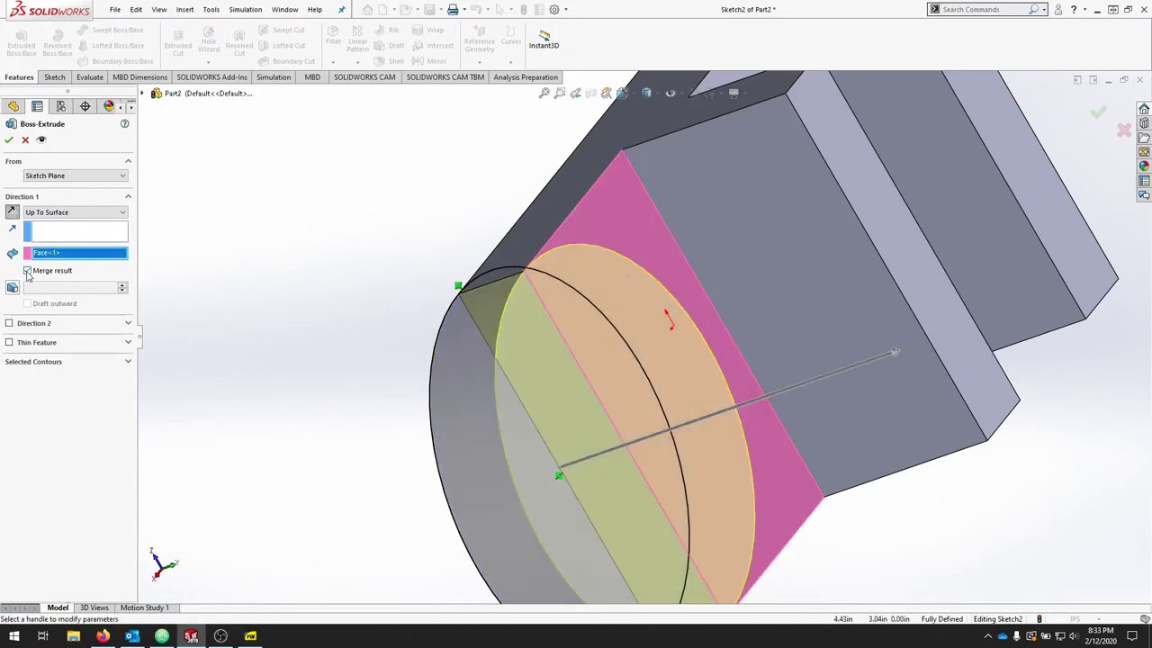
pyautogui.click(9, 139)
pyautogui.moveTo(252, 211); pyautogui.dragTo(716, 426, button='middle')
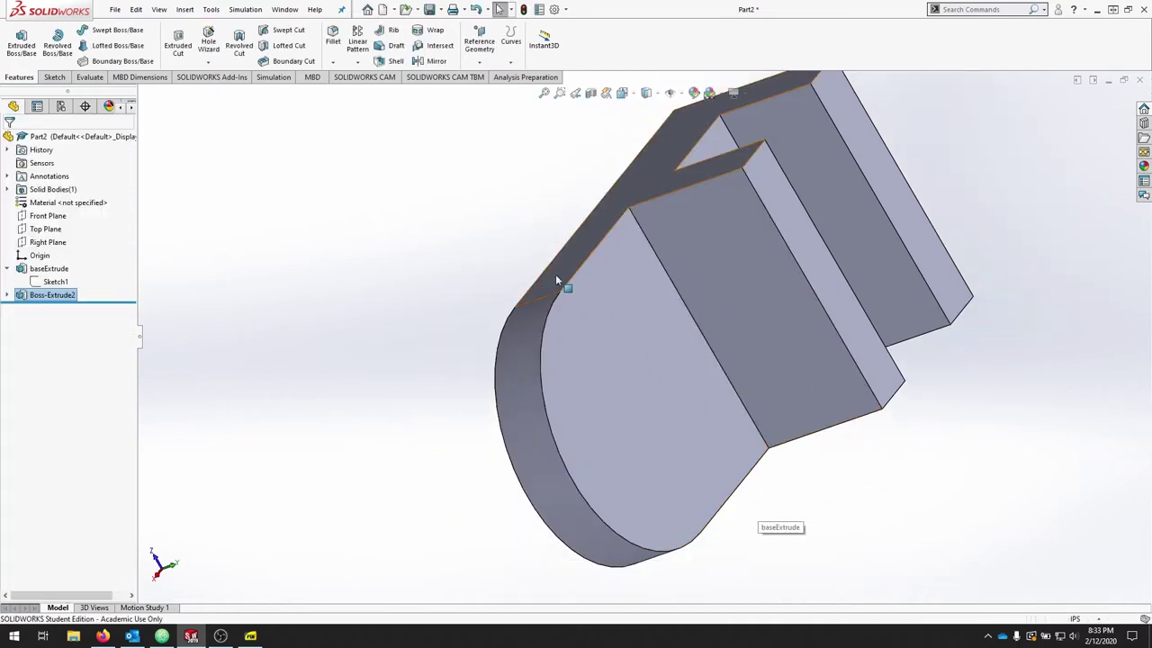
pyautogui.moveTo(555, 277); pyautogui.dragTo(784, 215, button='middle')
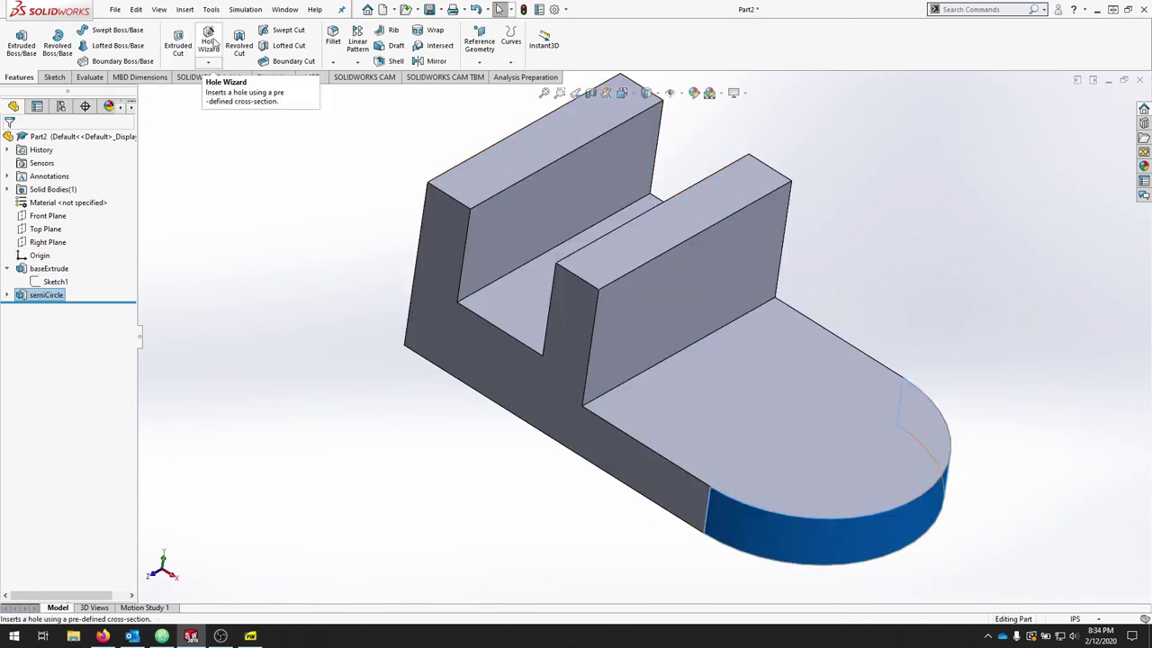
# - Add a 3/4 in Through All Hole Wizard hole at the rounded end's arc centre
pyautogui.click(211, 43)
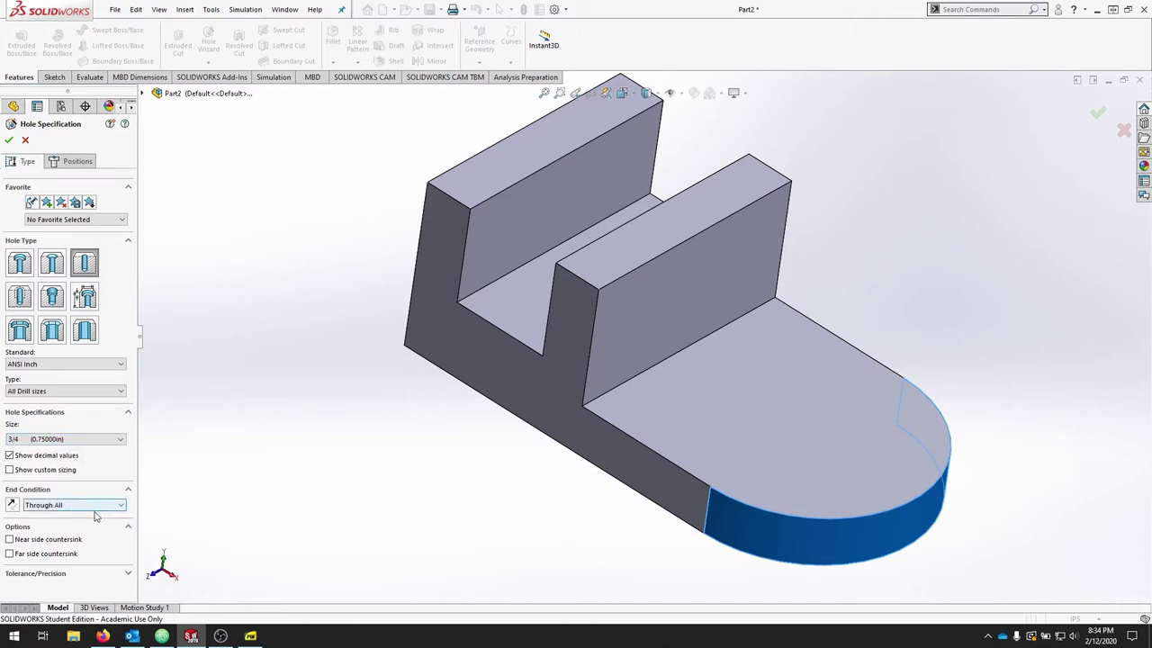
pyautogui.scroll(-1, 72, 390)
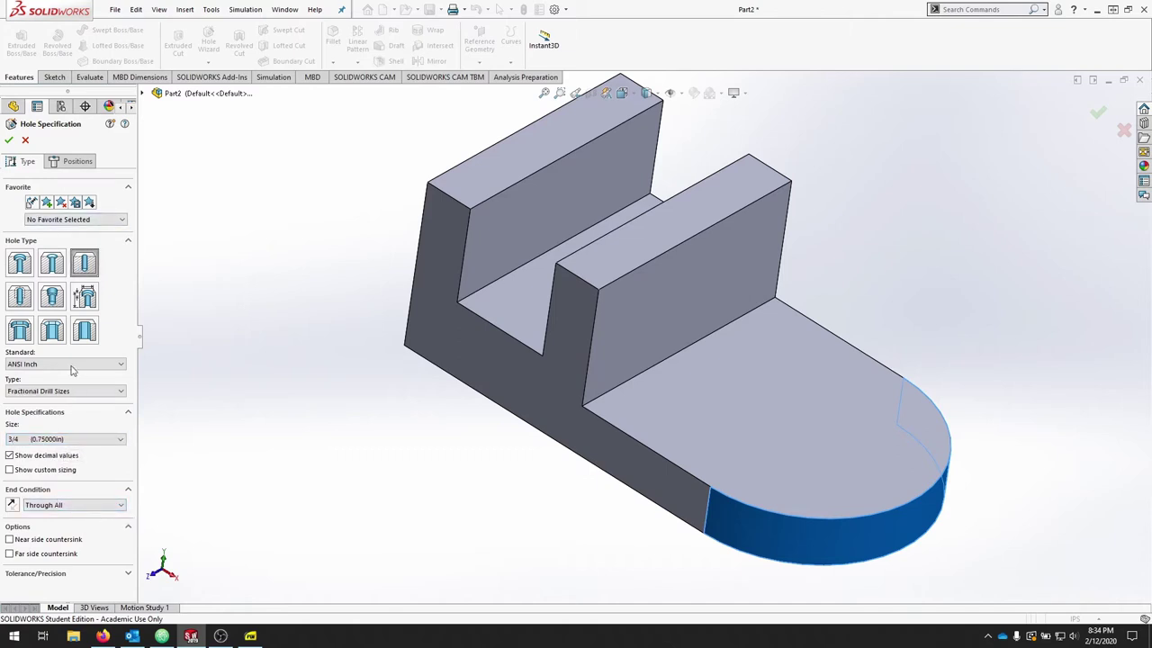
pyautogui.click(72, 162)
pyautogui.click(871, 483)
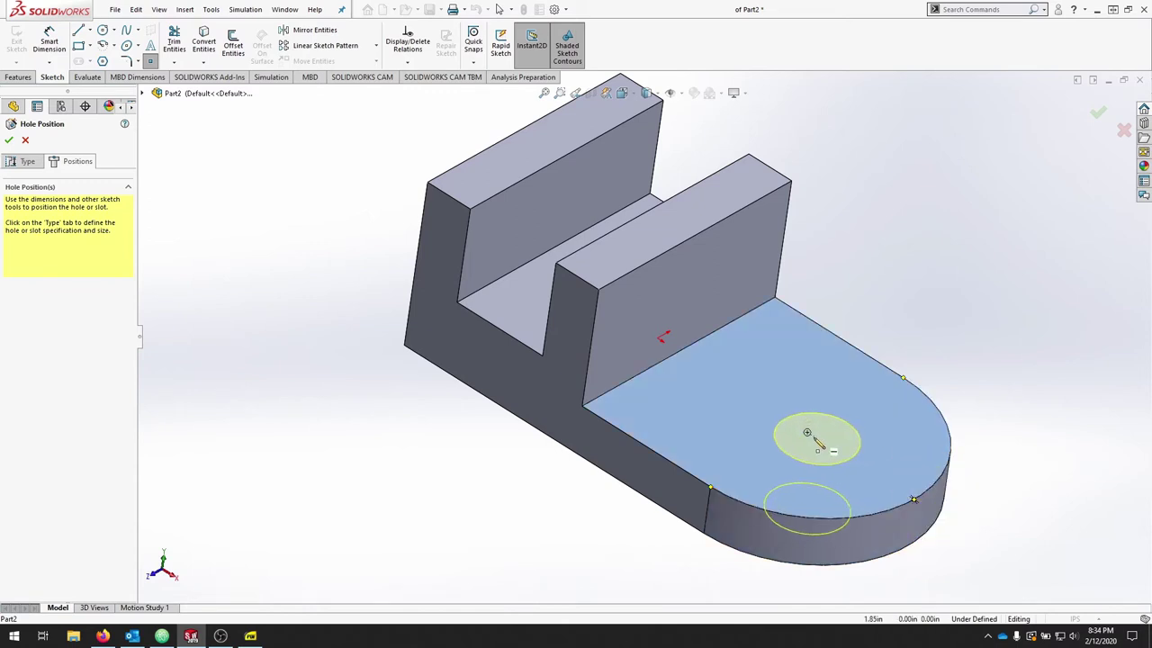
pyautogui.click(808, 435)
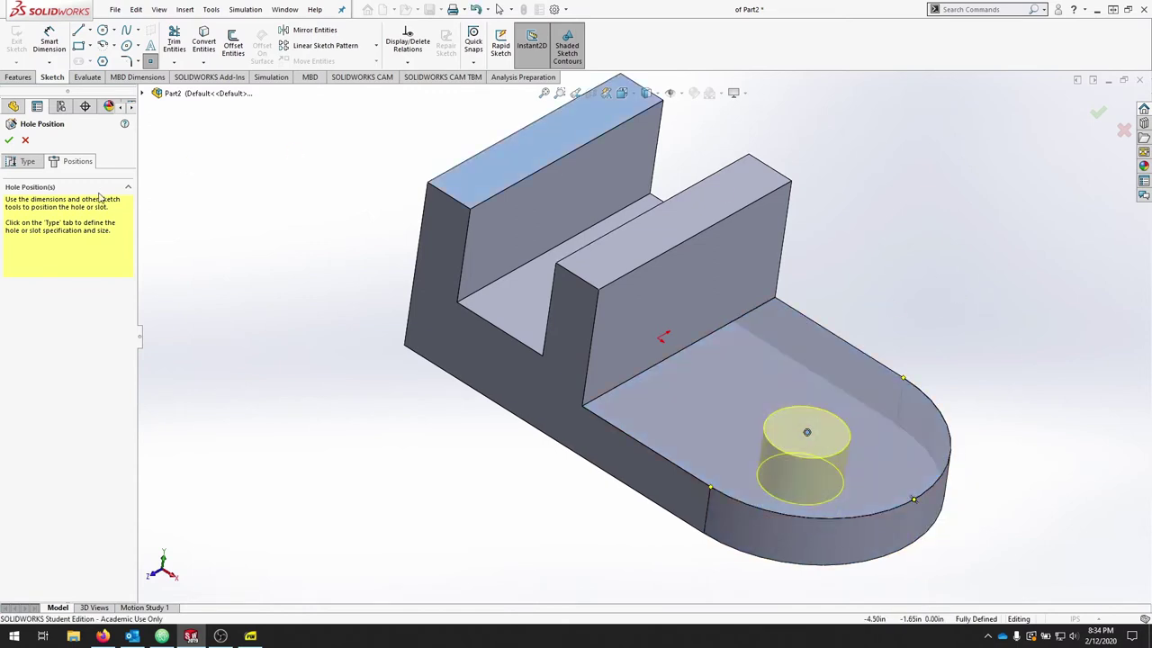
pyautogui.click(9, 140)
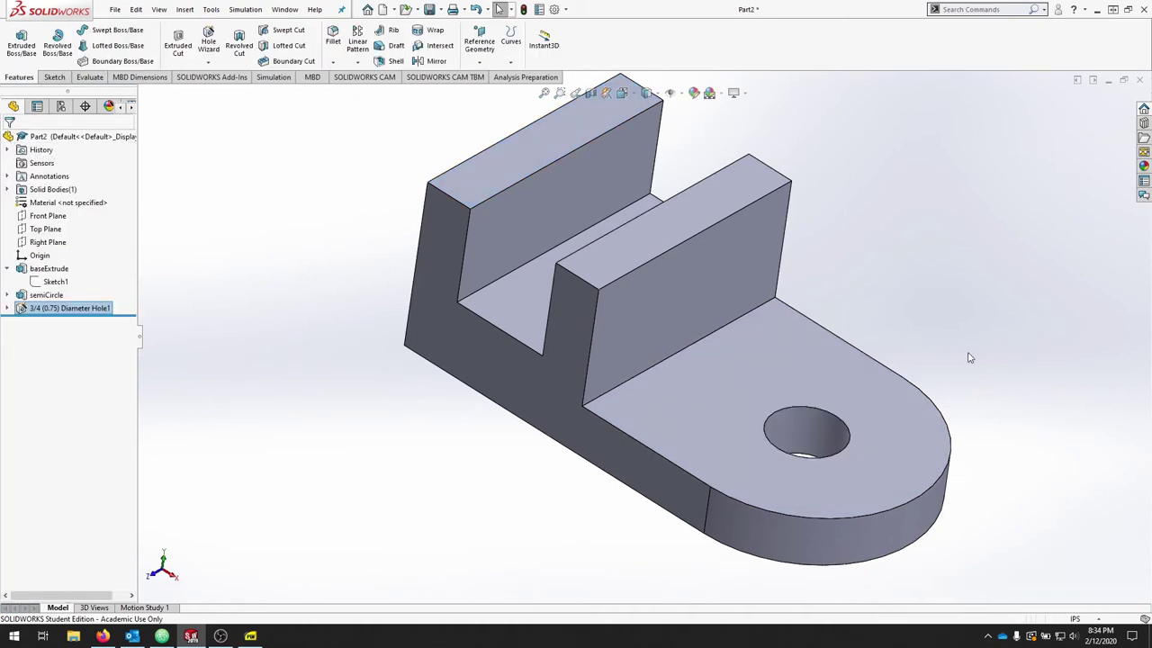
pyautogui.moveTo(993, 294)
pyautogui.mouseDown(button='middle')
pyautogui.moveTo(1061, 404)
pyautogui.moveTo(993, 437)
pyautogui.moveTo(981, 304)
pyautogui.mouseUp(button='middle')
# - Expand the 3/4 (0.75)DHole feature and select its placement sketch Sketch3
pyautogui.click(8, 309)
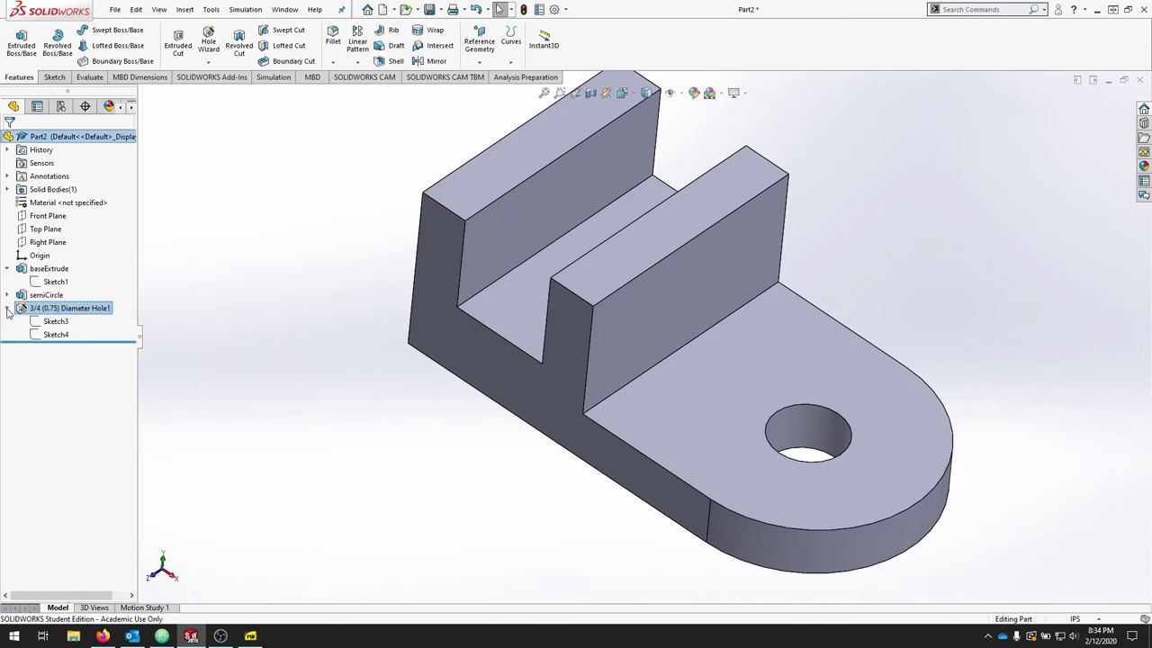
pyautogui.click(54, 322)
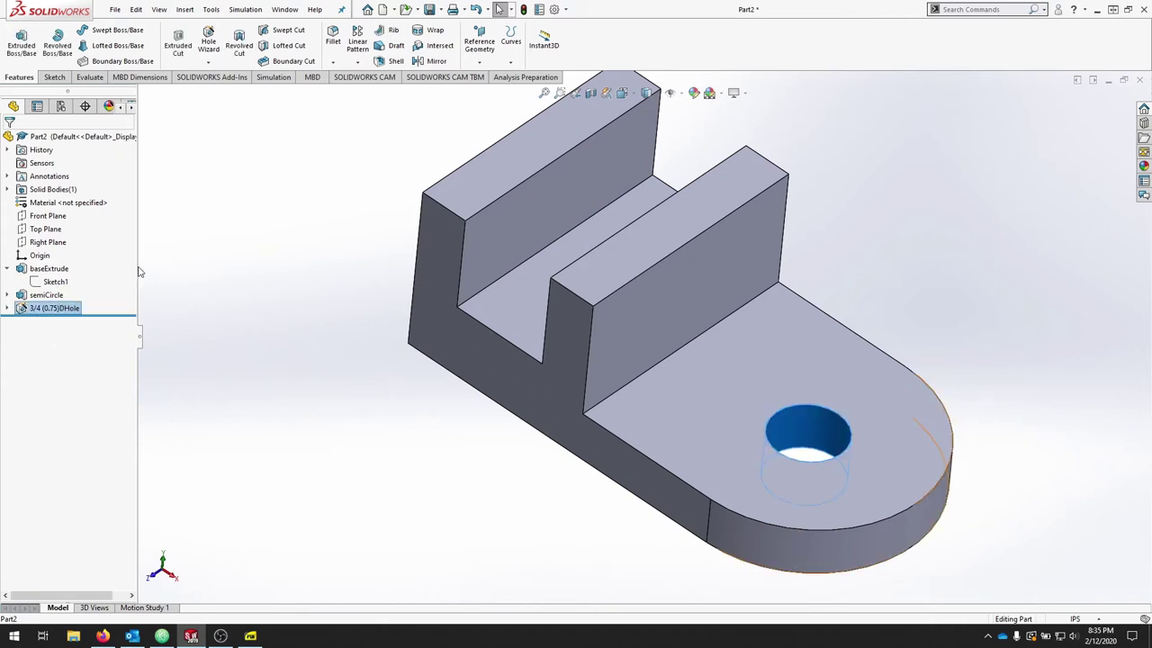
# - Edit Sketch1 in Front view and change the base width from 3.50 to 3.00
pyautogui.click(56, 281)
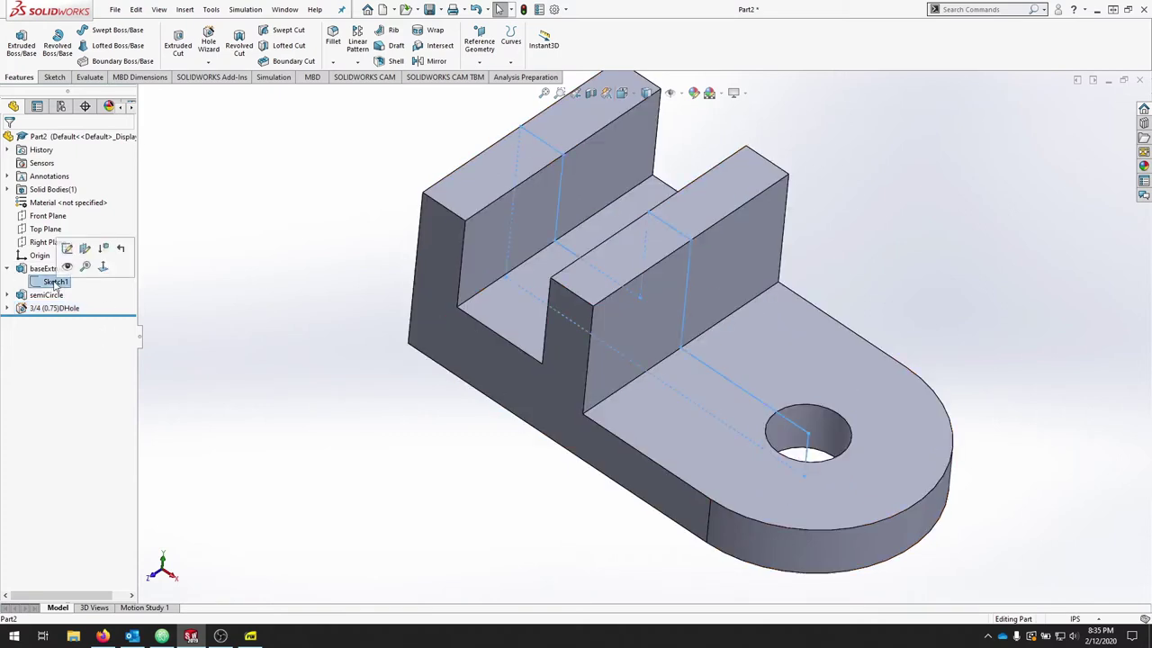
pyautogui.click(67, 248)
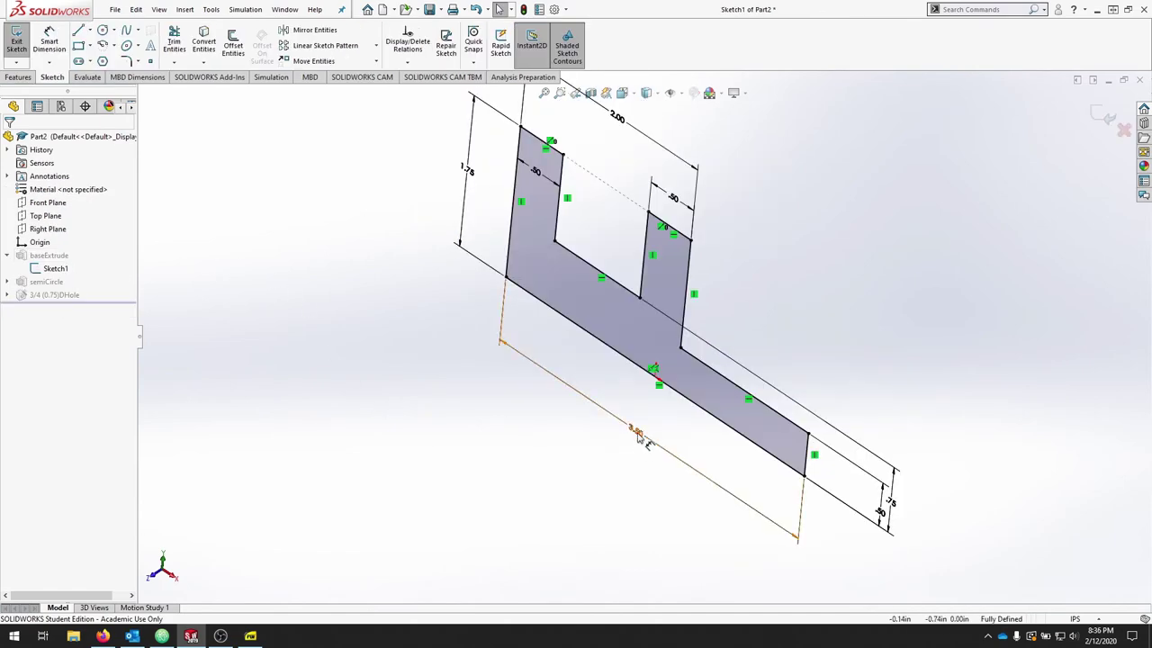
pyautogui.press('space')
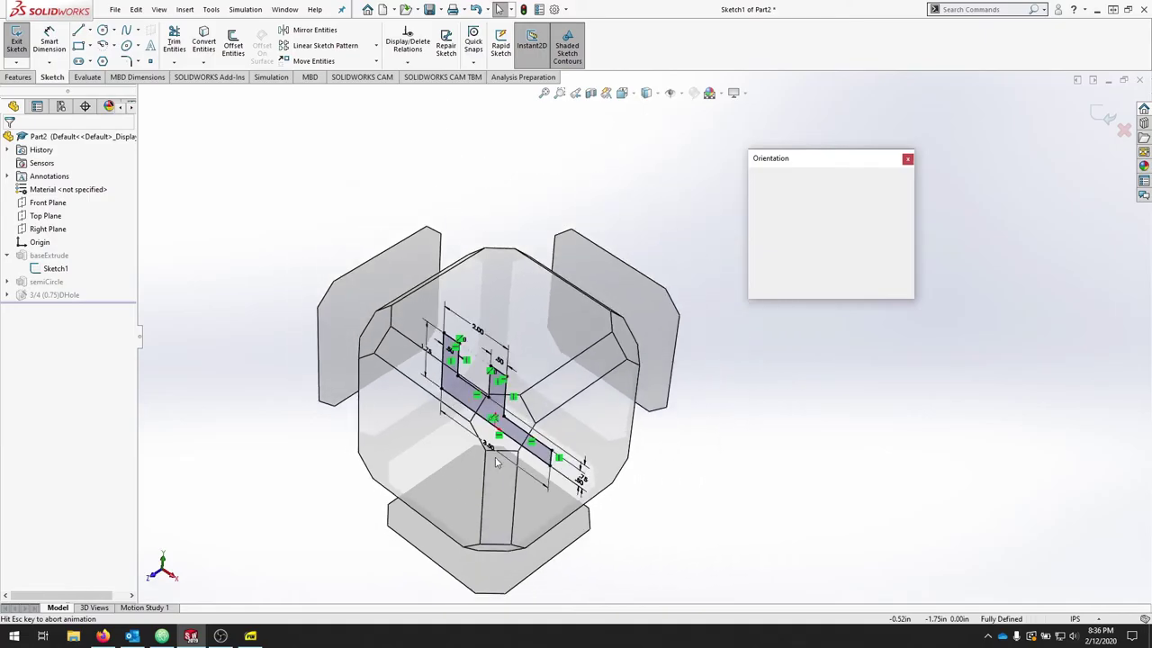
pyautogui.click(441, 475)
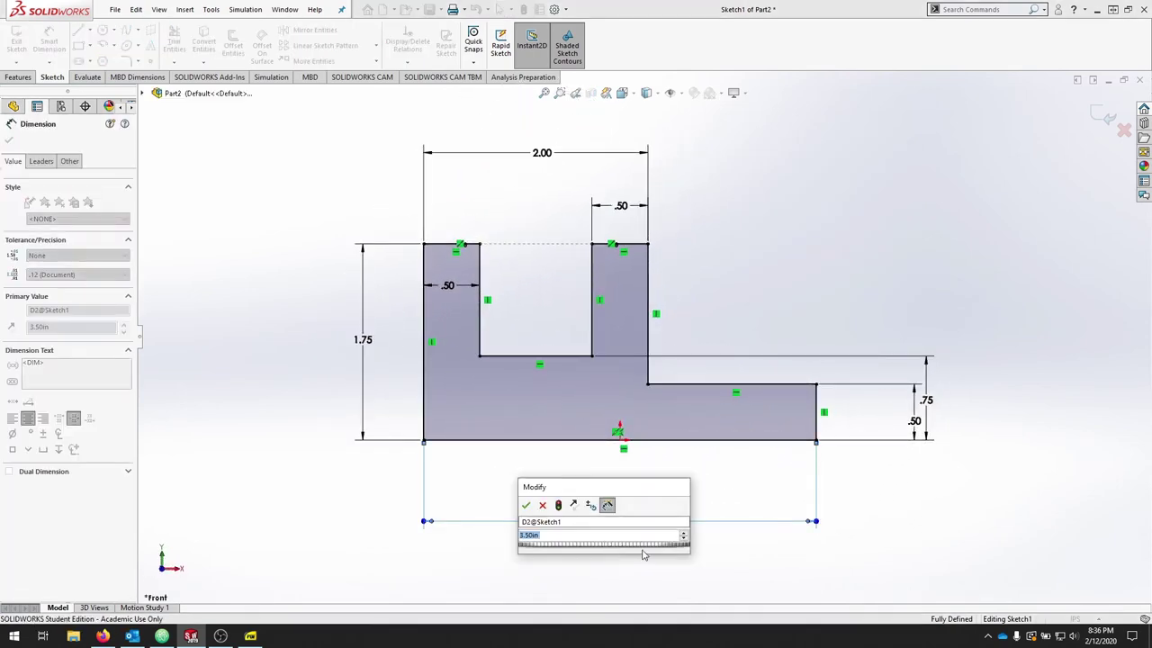
pyautogui.write('3')
pyautogui.press('Return')
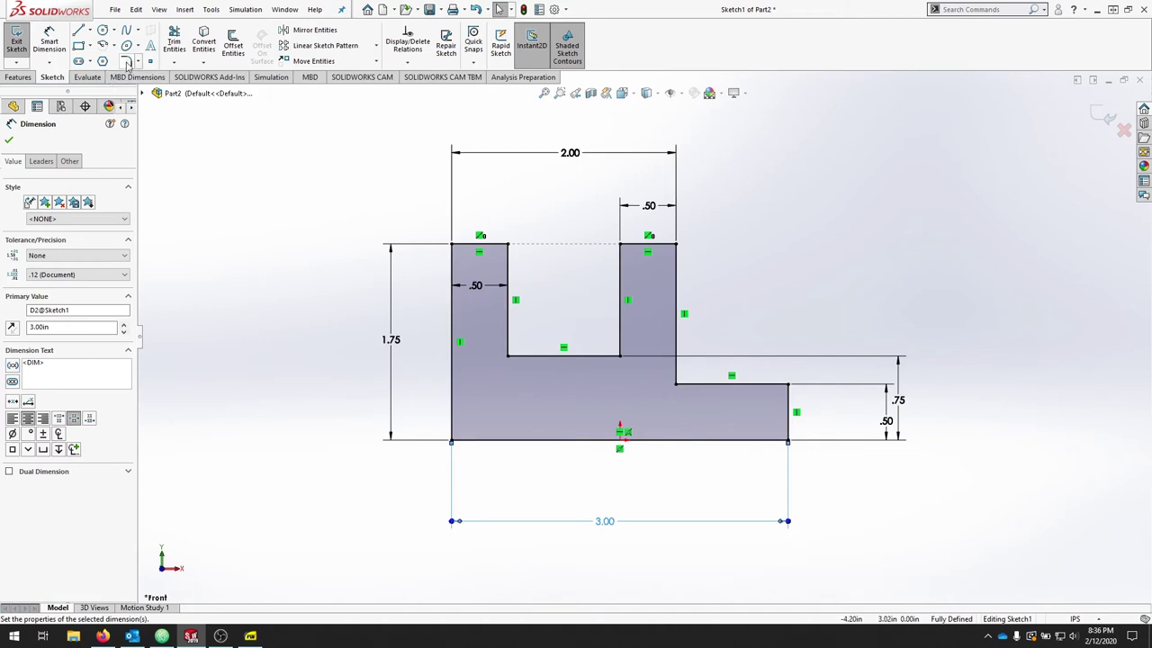
pyautogui.click(126, 60)
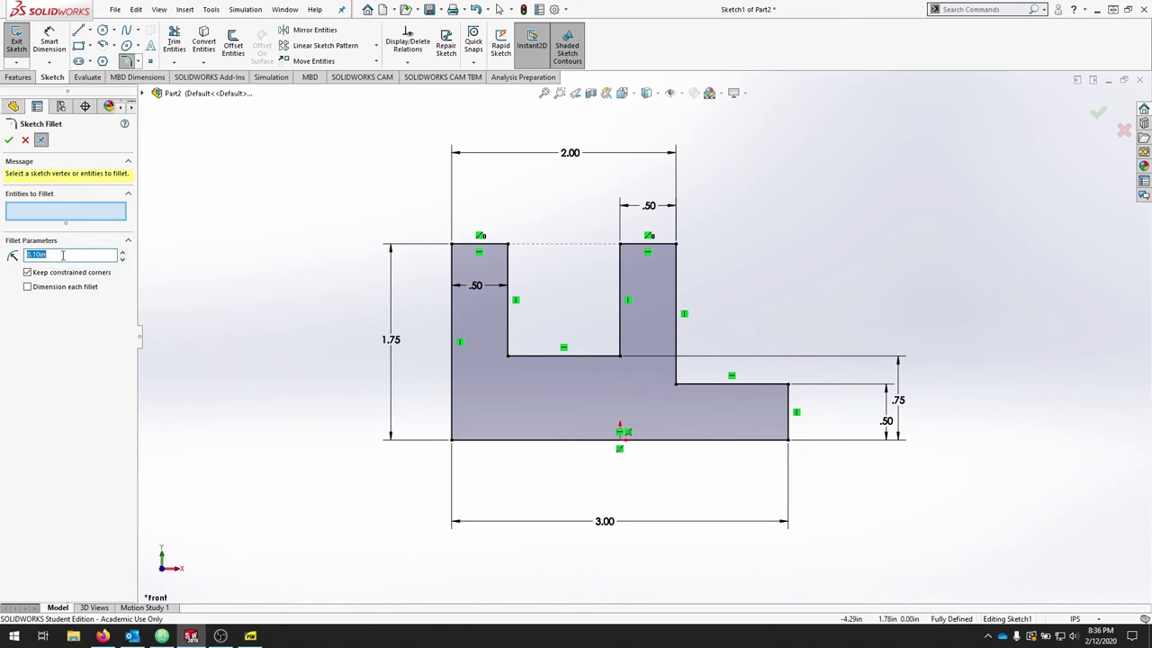
# - Add an R.25 fillet between the lower step line and the upright's side, then exit the sketch
pyautogui.write('.')
pyautogui.click(708, 385)
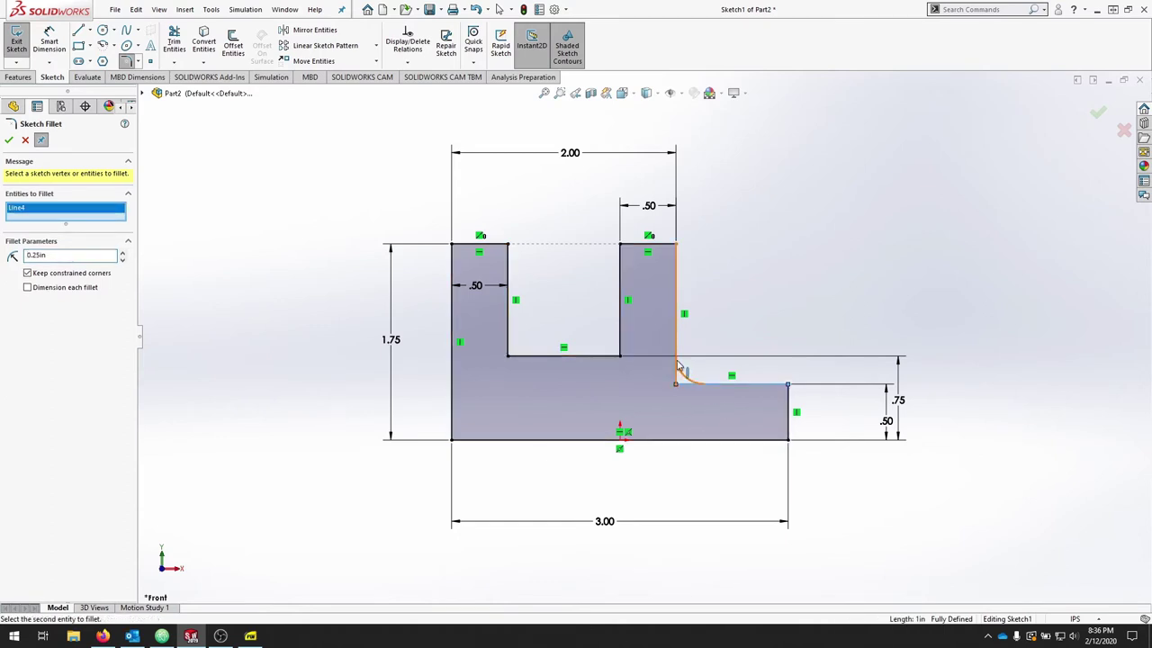
pyautogui.click(681, 367)
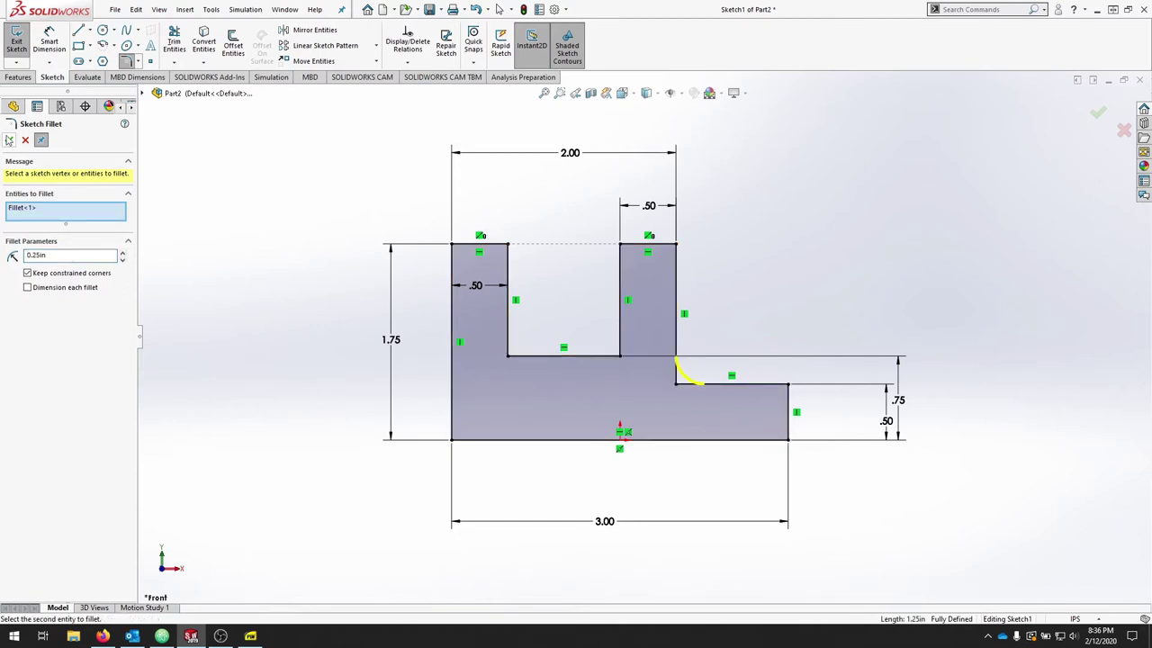
pyautogui.click(9, 139)
pyautogui.press('Escape')
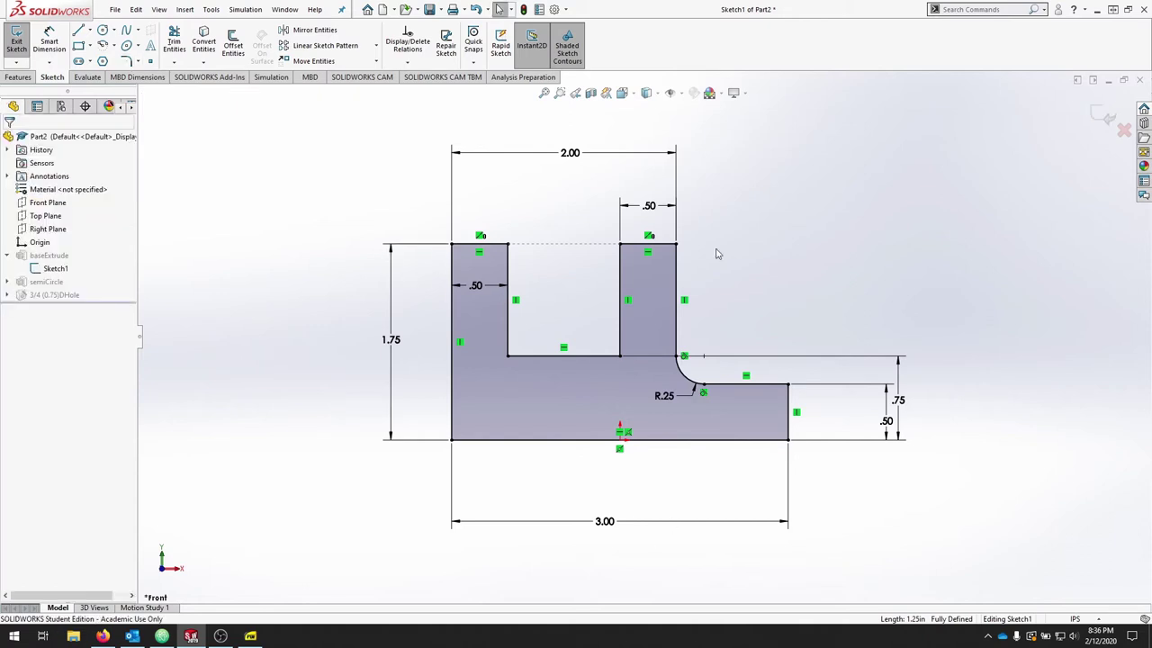
pyautogui.click(16, 40)
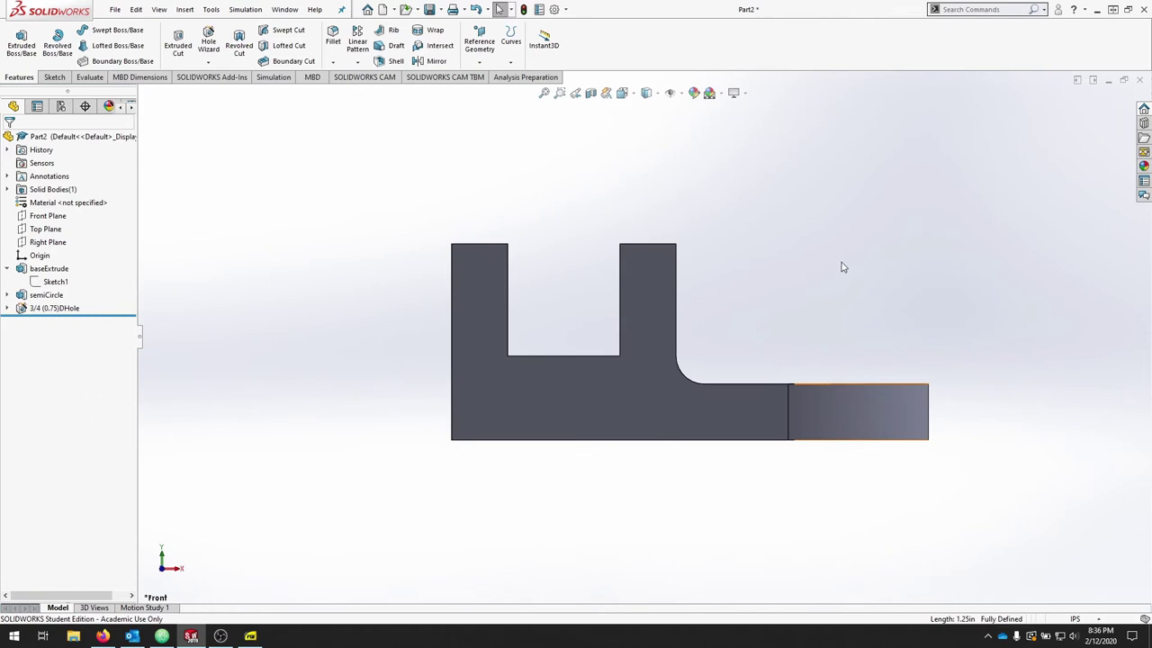
# - Switch to the isometric view and rebuild the bracket with its rounded inner corner
pyautogui.hotkey('ctrl', '7')
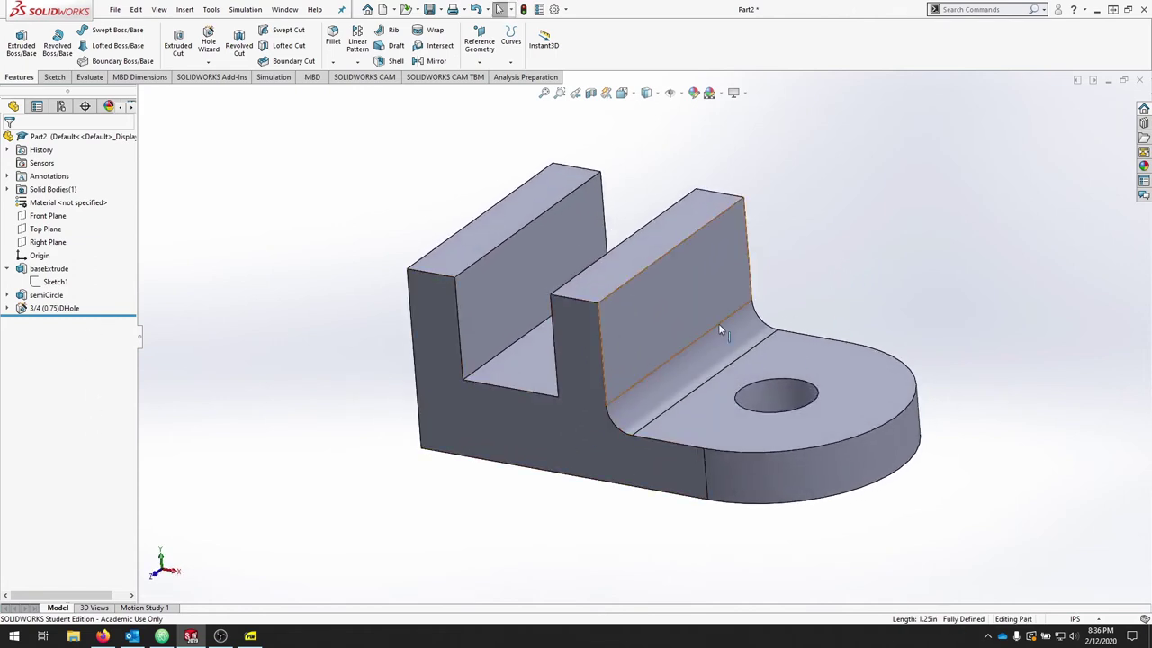
pyautogui.click(523, 10)
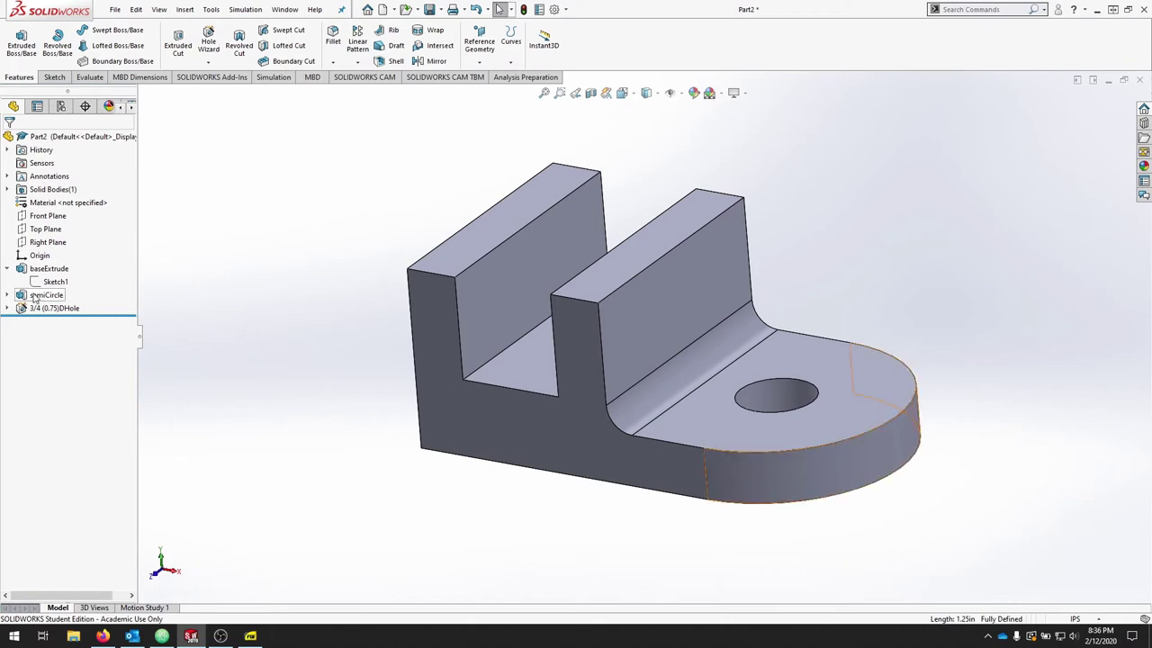
# - Edit baseExtrude to change its depth from 2.50 in to 2.00 in
pyautogui.rightClick(51, 269)
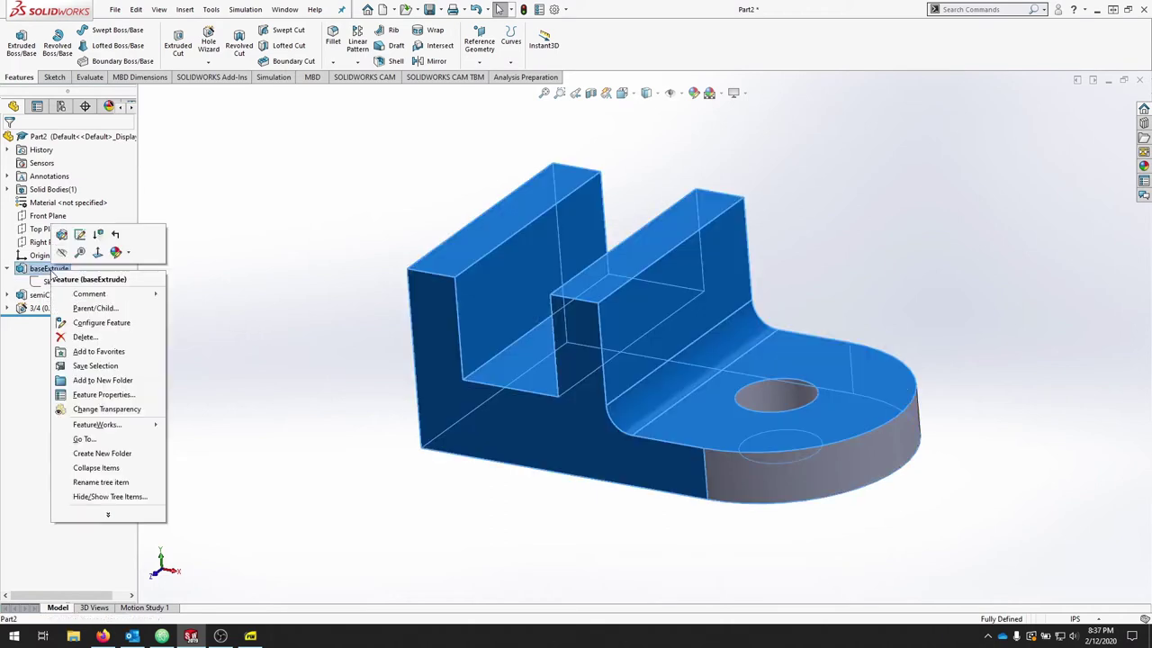
pyautogui.click(63, 237)
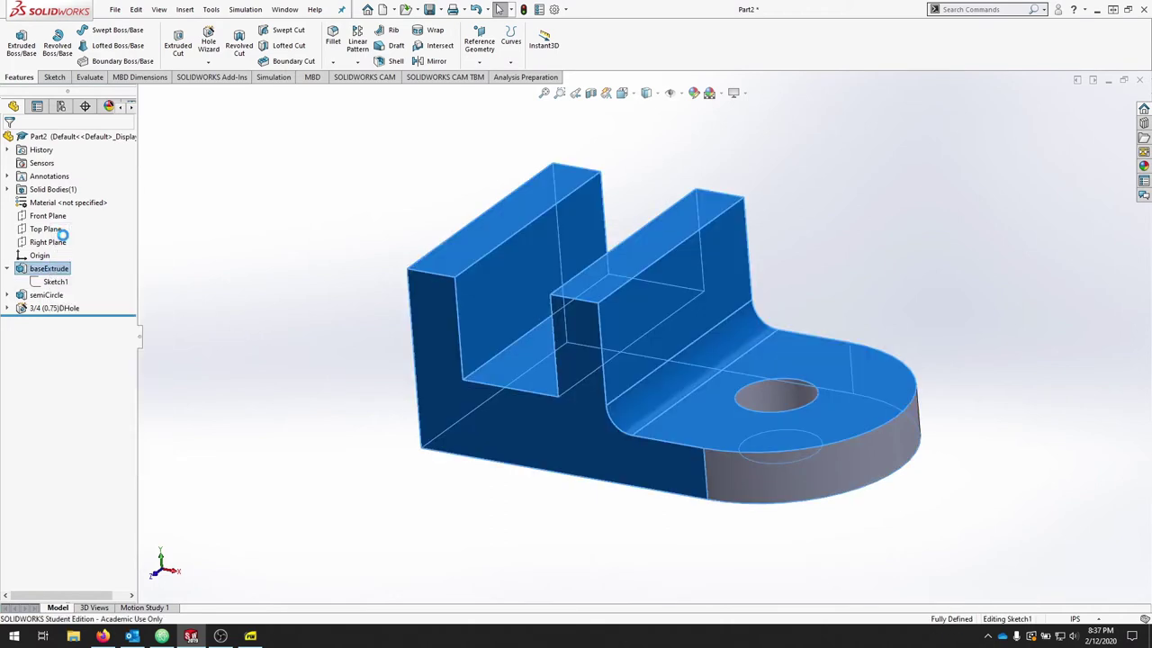
pyautogui.click(68, 254)
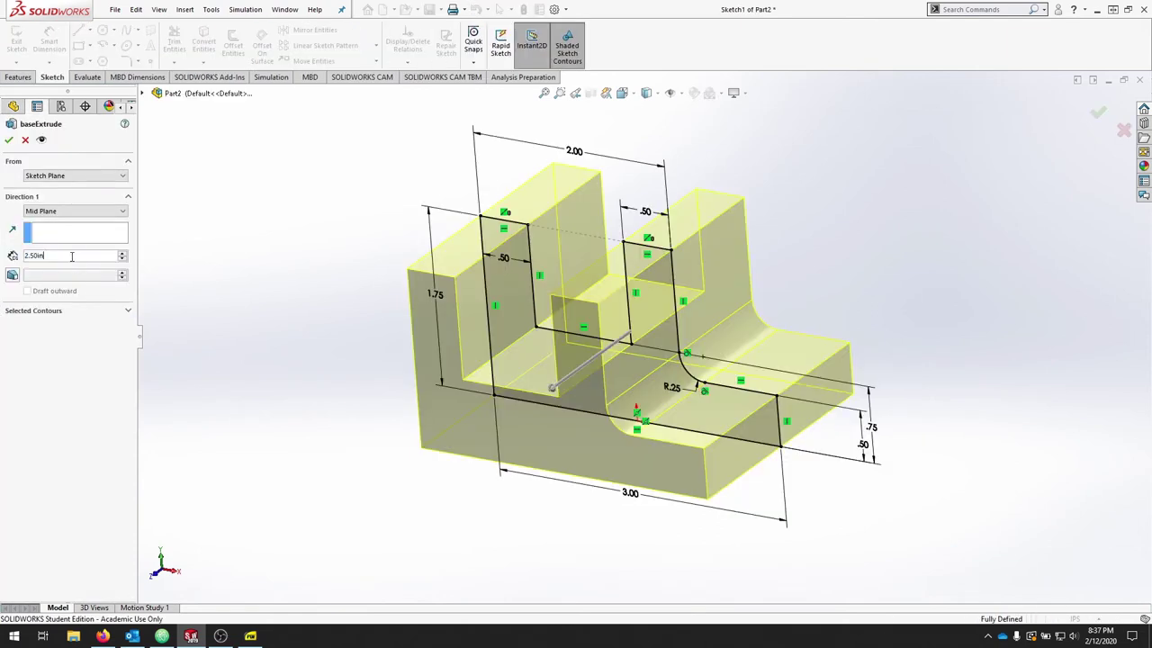
pyautogui.doubleClick(72, 256)
pyautogui.write('2')
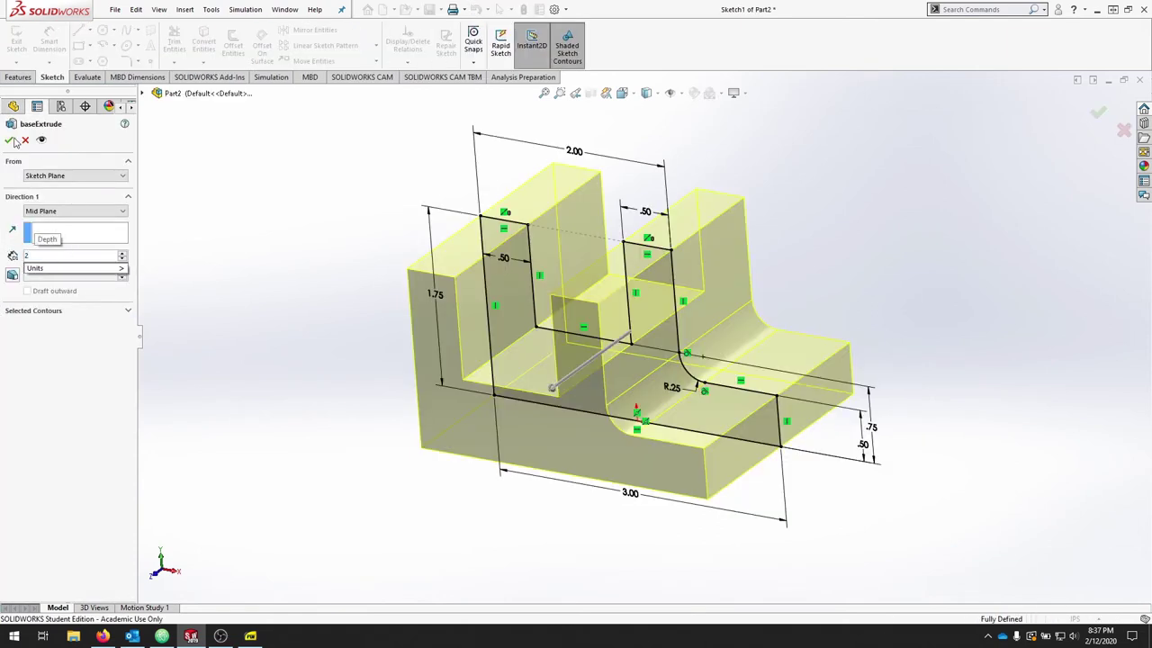
pyautogui.click(10, 142)
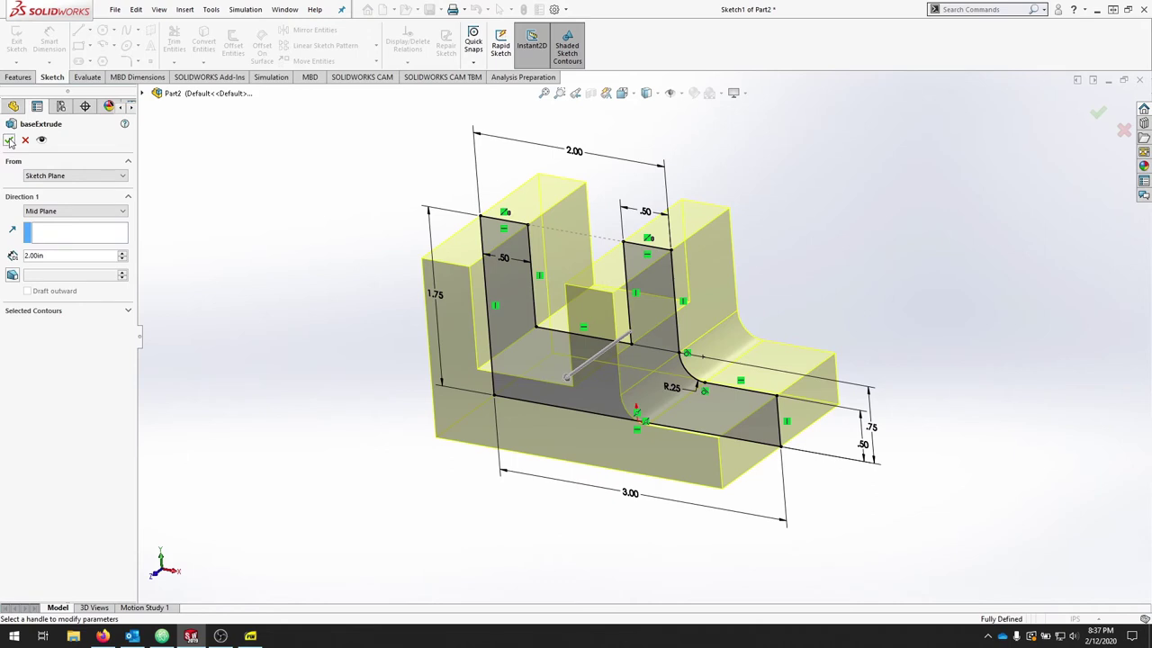
pyautogui.click(10, 141)
pyautogui.rightClick(42, 300)
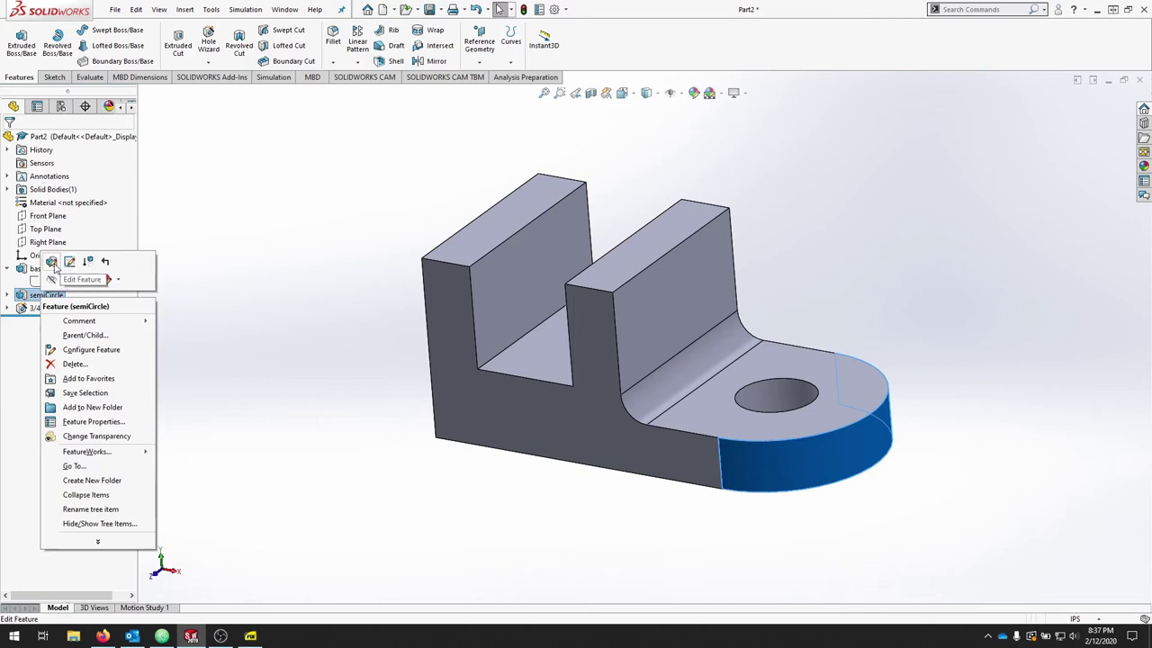
pyautogui.click(52, 263)
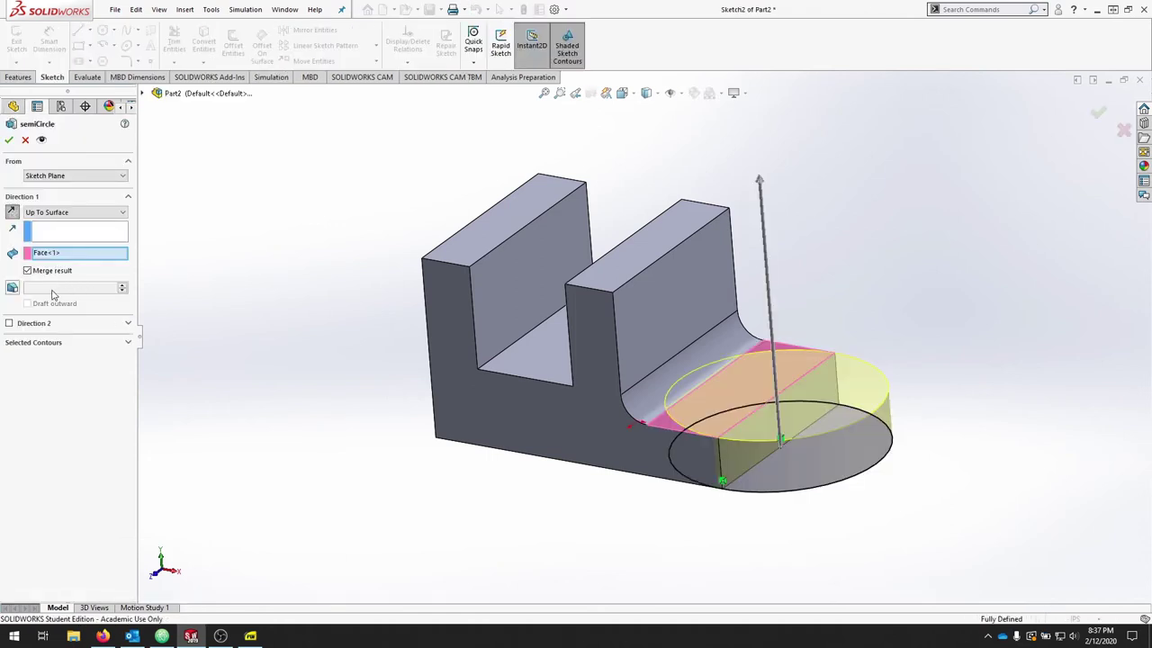
pyautogui.click(9, 140)
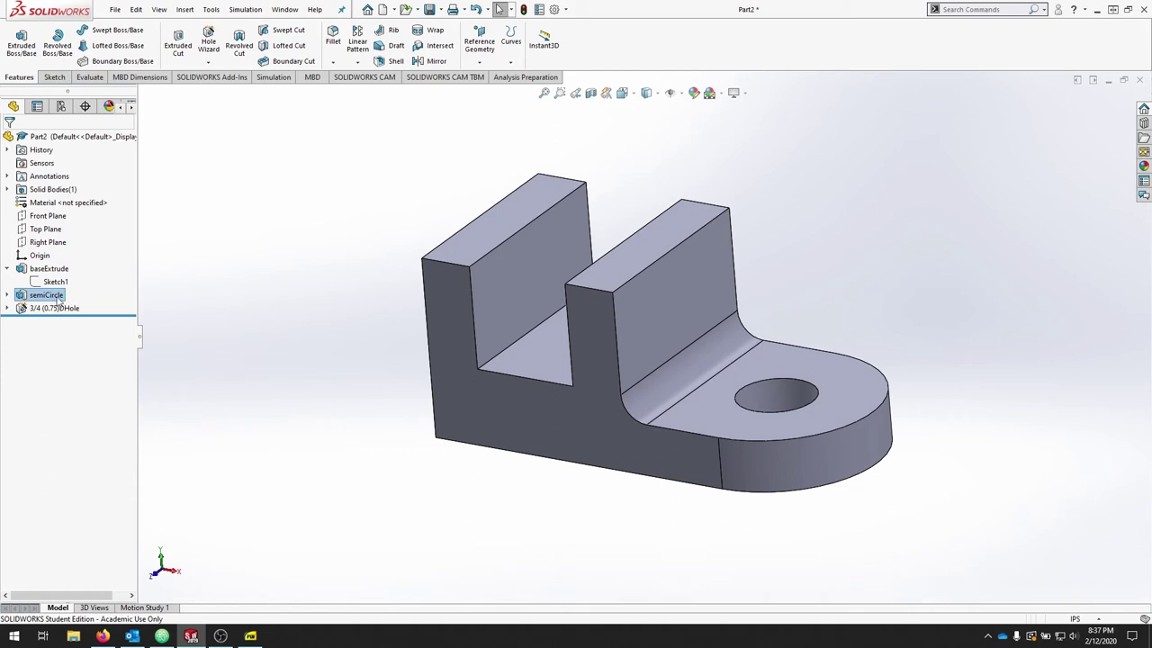
pyautogui.rightClick(59, 140)
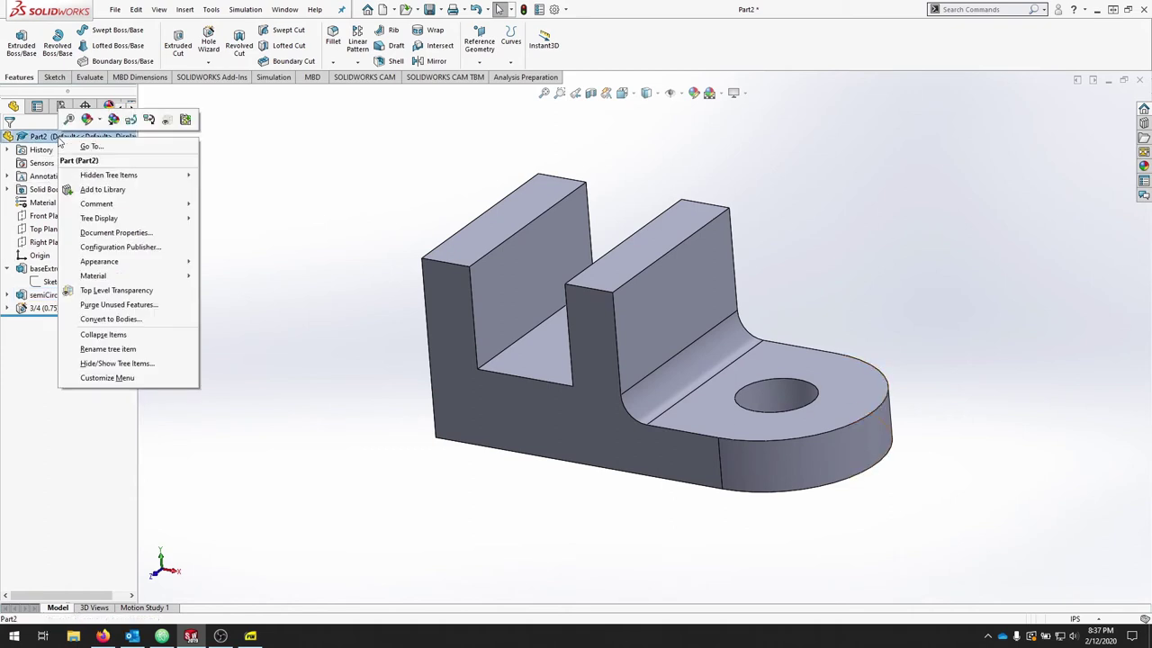
pyautogui.moveTo(124, 225)
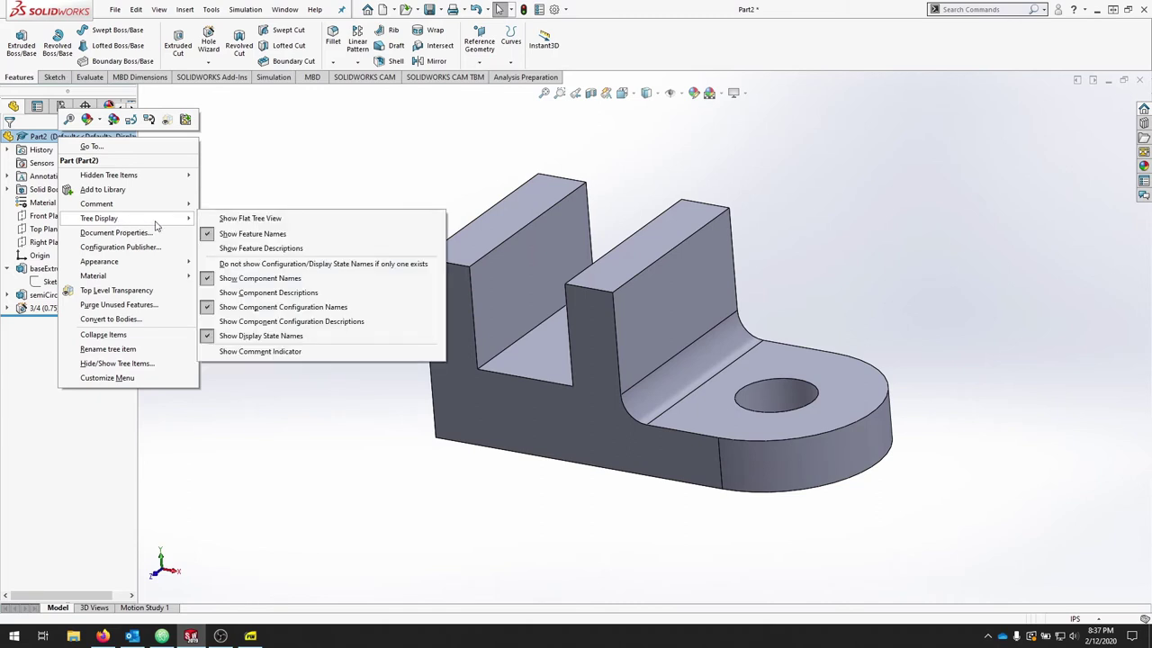
pyautogui.click(248, 219)
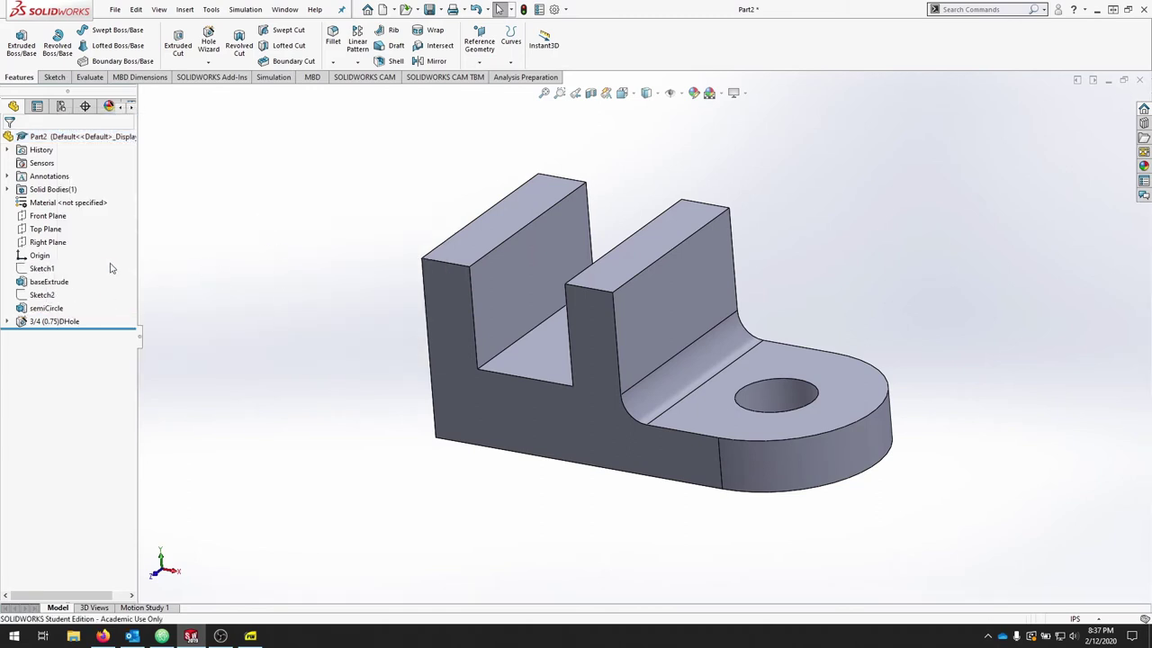
pyautogui.click(7, 321)
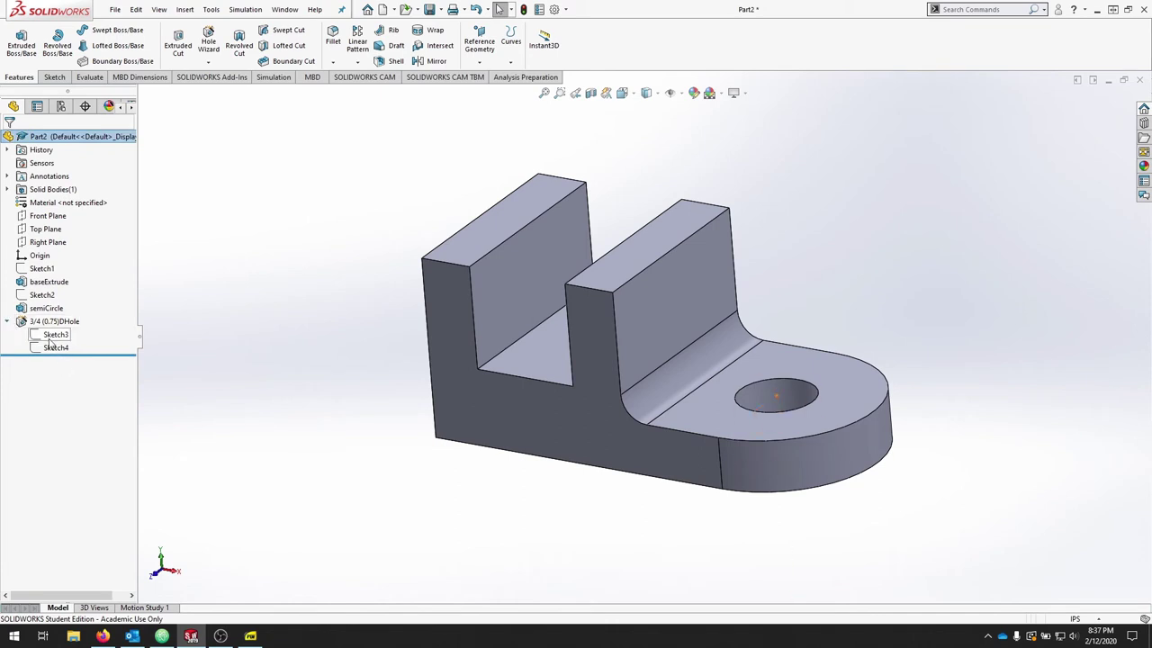
pyautogui.click(47, 282)
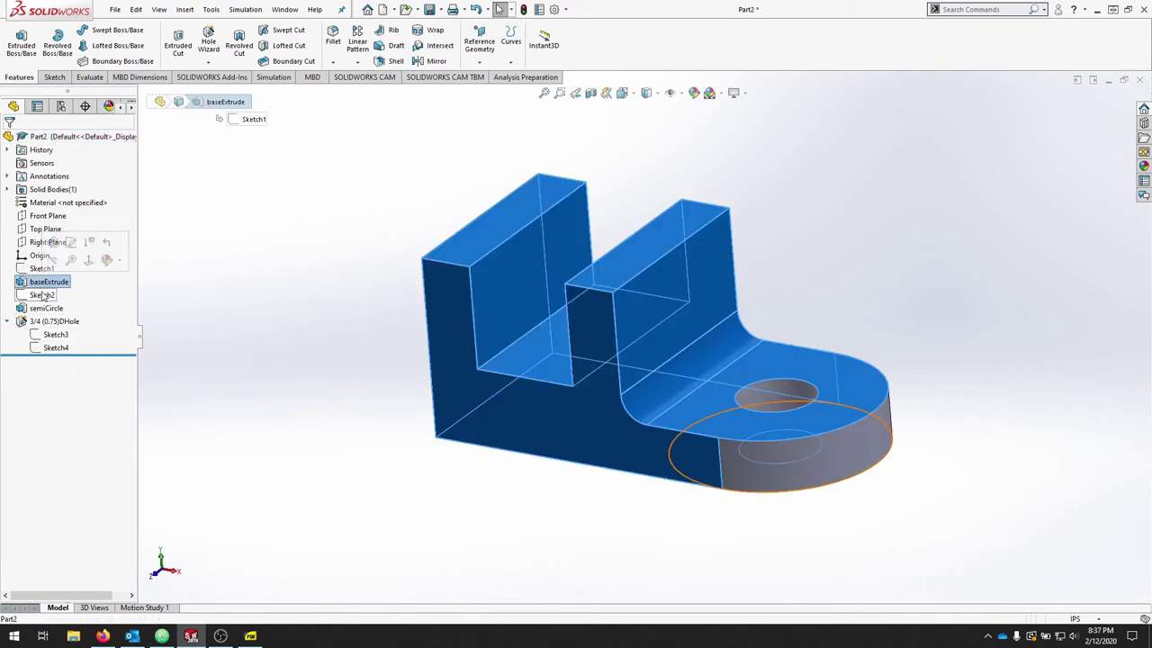
pyautogui.click(45, 308)
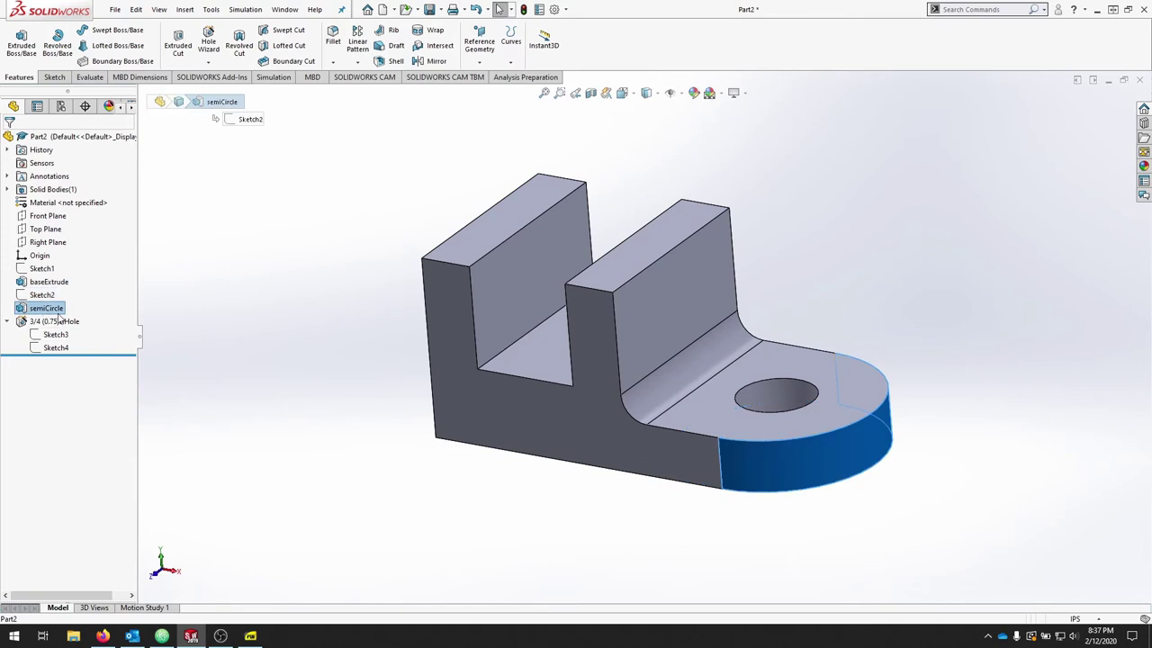
pyautogui.click(51, 321)
pyautogui.click(55, 348)
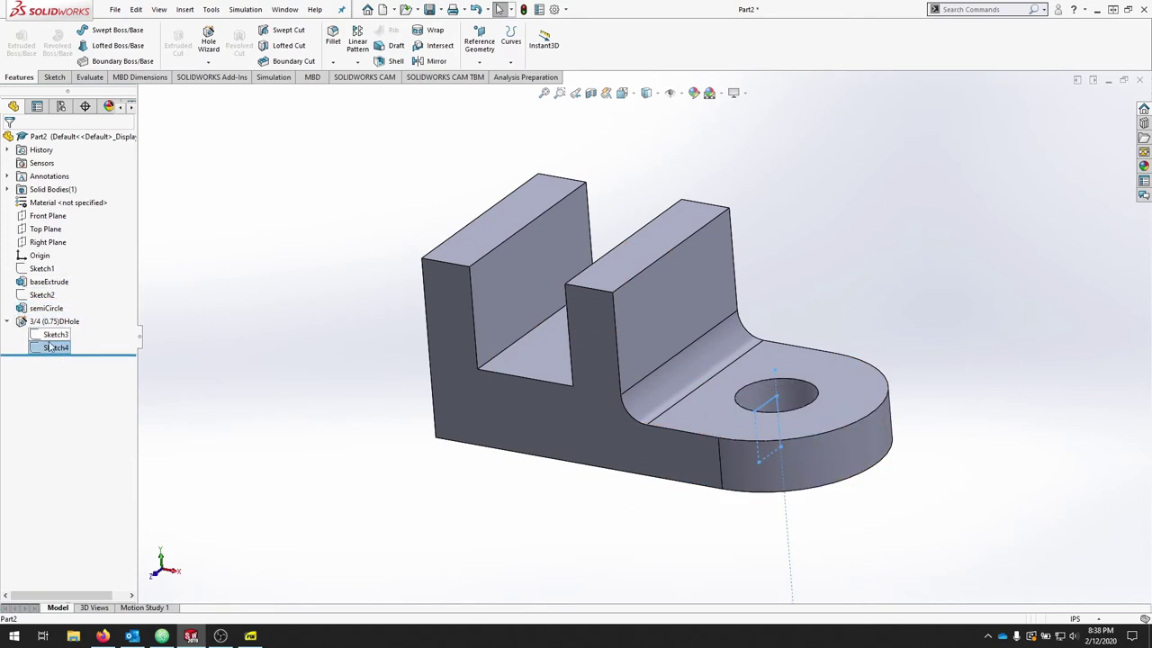
pyautogui.rightClick(74, 135)
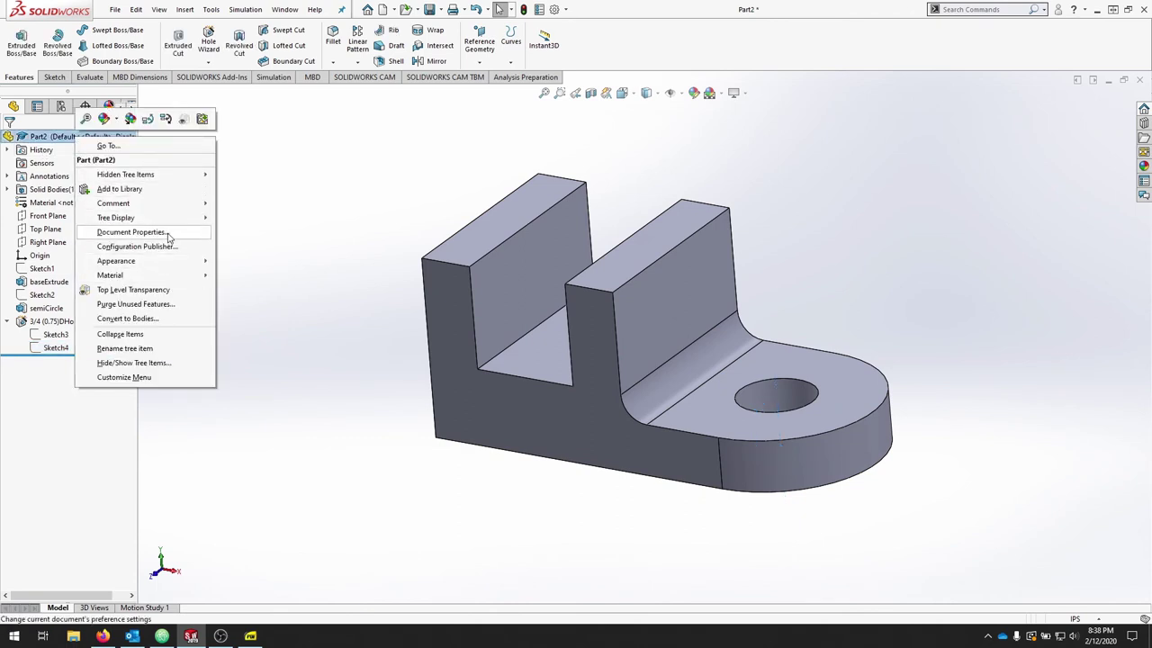
pyautogui.moveTo(173, 224)
pyautogui.click(248, 225)
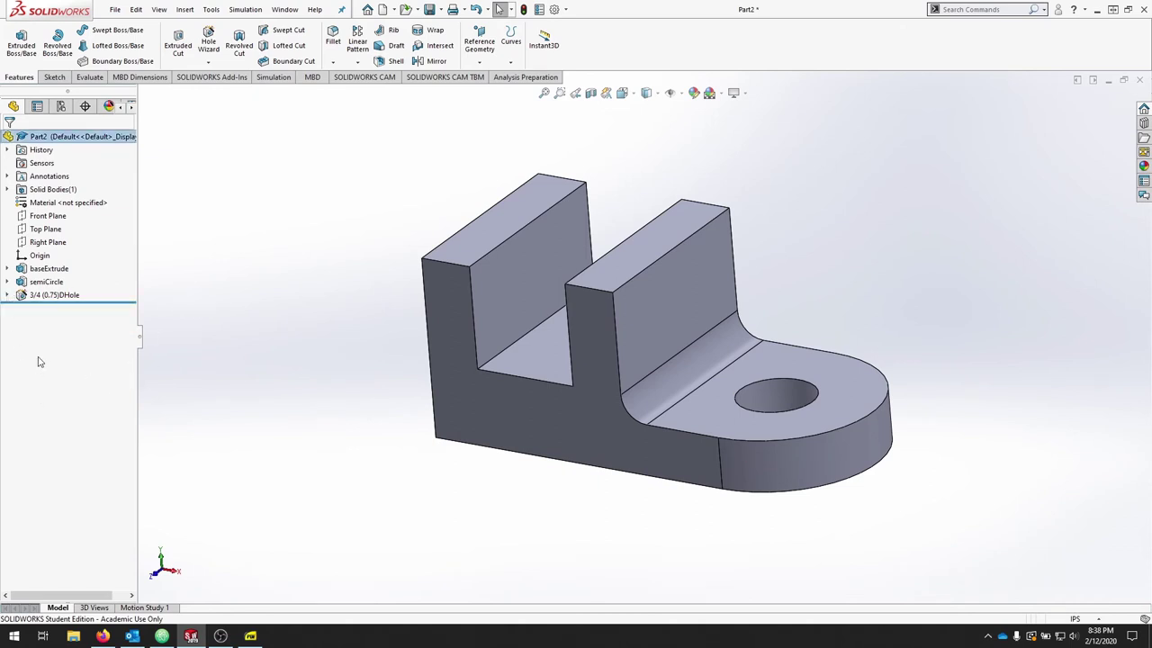
# - Show feature dimensions and bring up the through hole's diameter dimension
pyautogui.rightClick(51, 178)
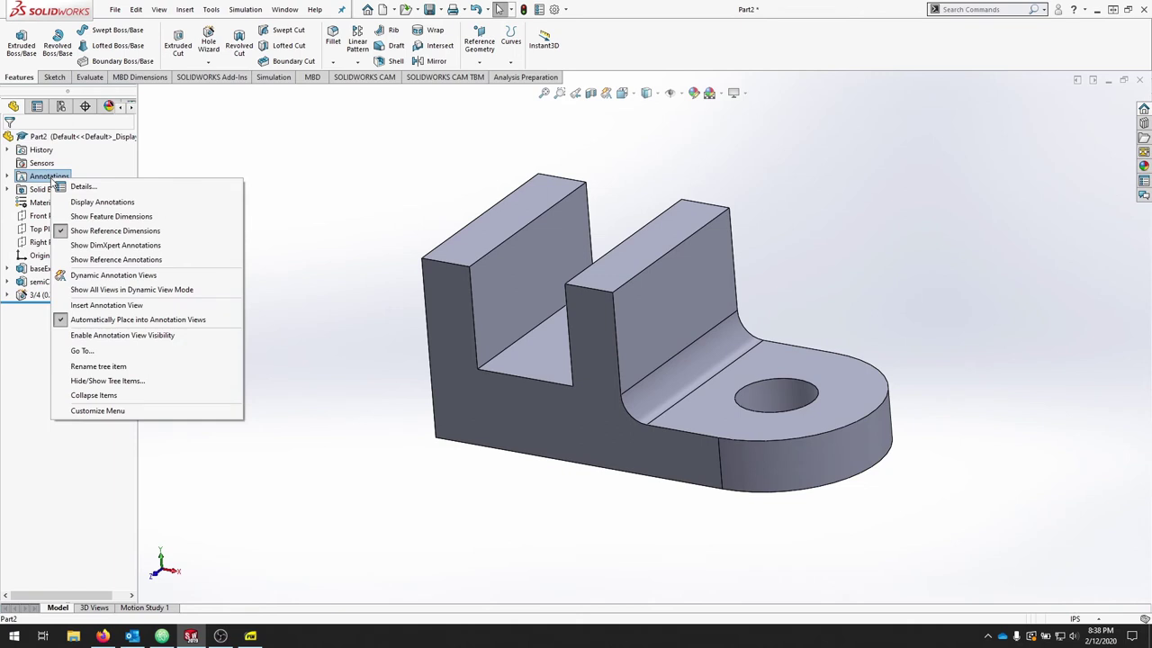
pyautogui.click(106, 217)
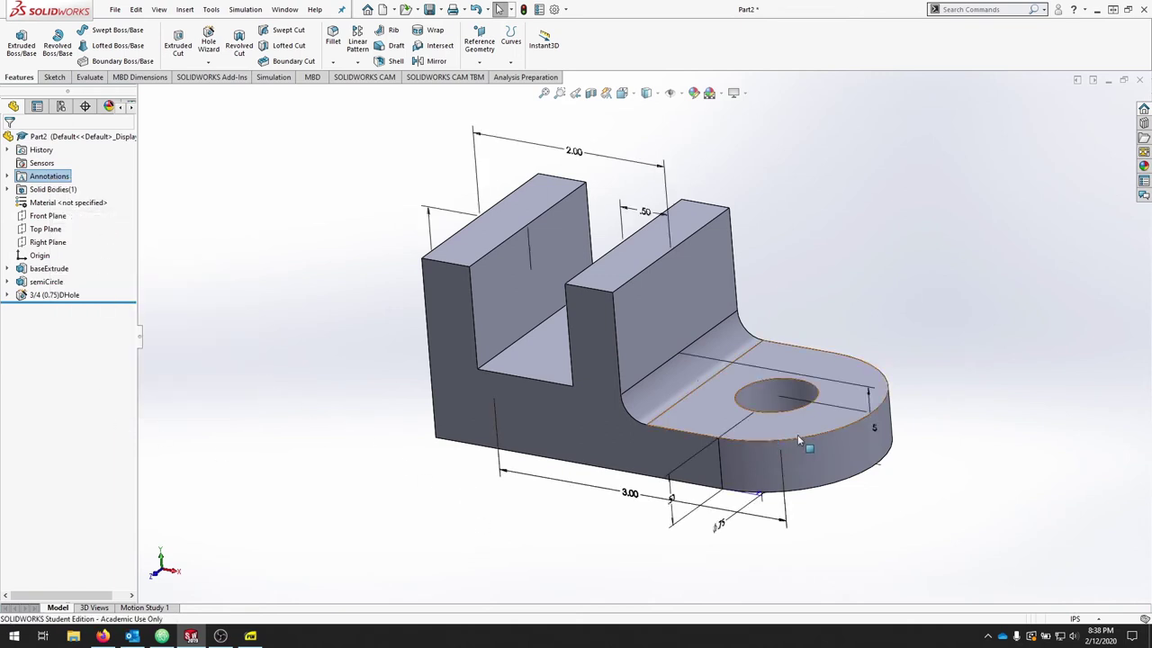
pyautogui.moveTo(922, 349); pyautogui.dragTo(916, 472, button='middle')
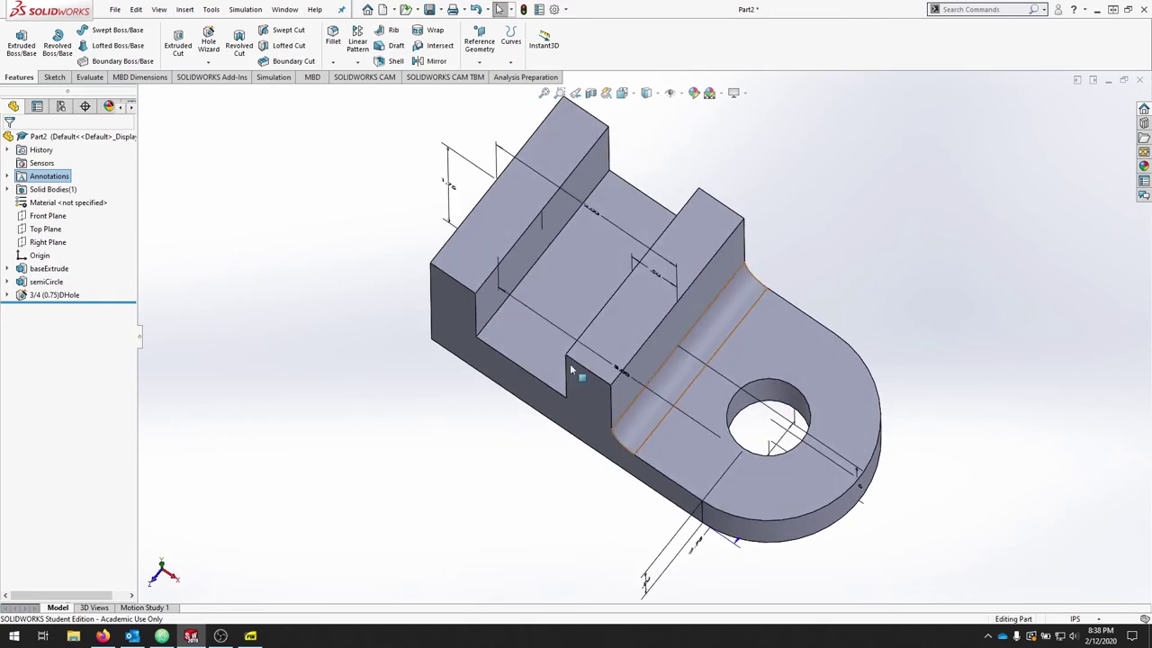
pyautogui.click(49, 295)
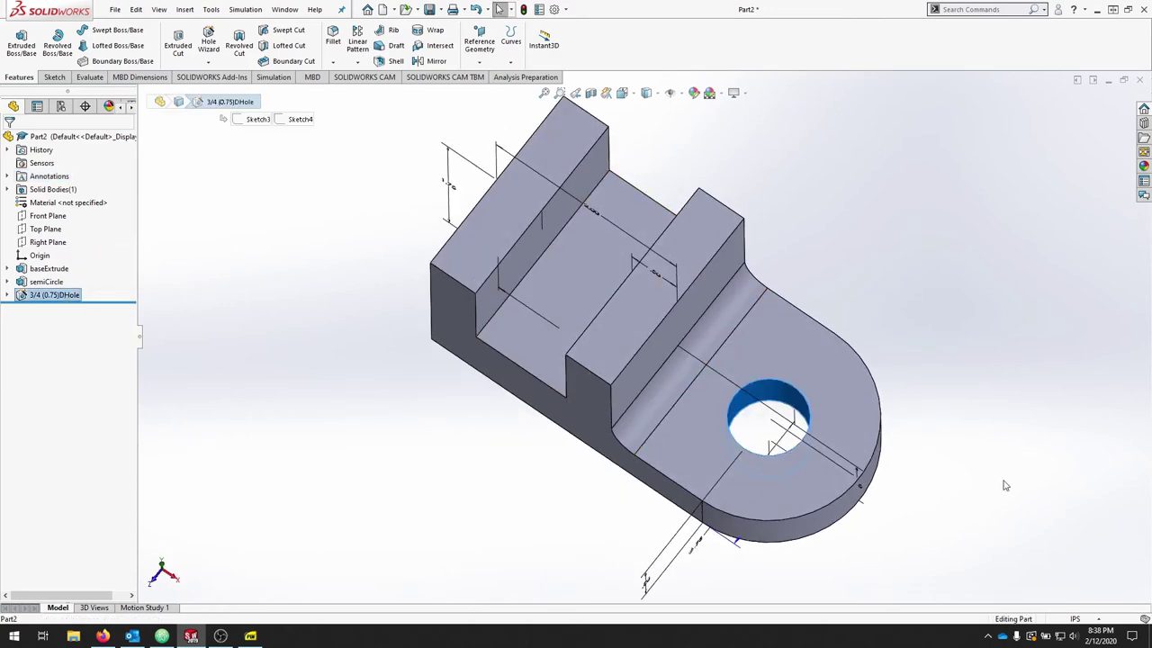
pyautogui.moveTo(981, 489)
pyautogui.mouseDown(button='middle')
pyautogui.moveTo(959, 442)
pyautogui.moveTo(984, 318)
pyautogui.moveTo(949, 266)
pyautogui.moveTo(946, 185)
pyautogui.moveTo(642, 386)
pyautogui.mouseUp(button='middle')
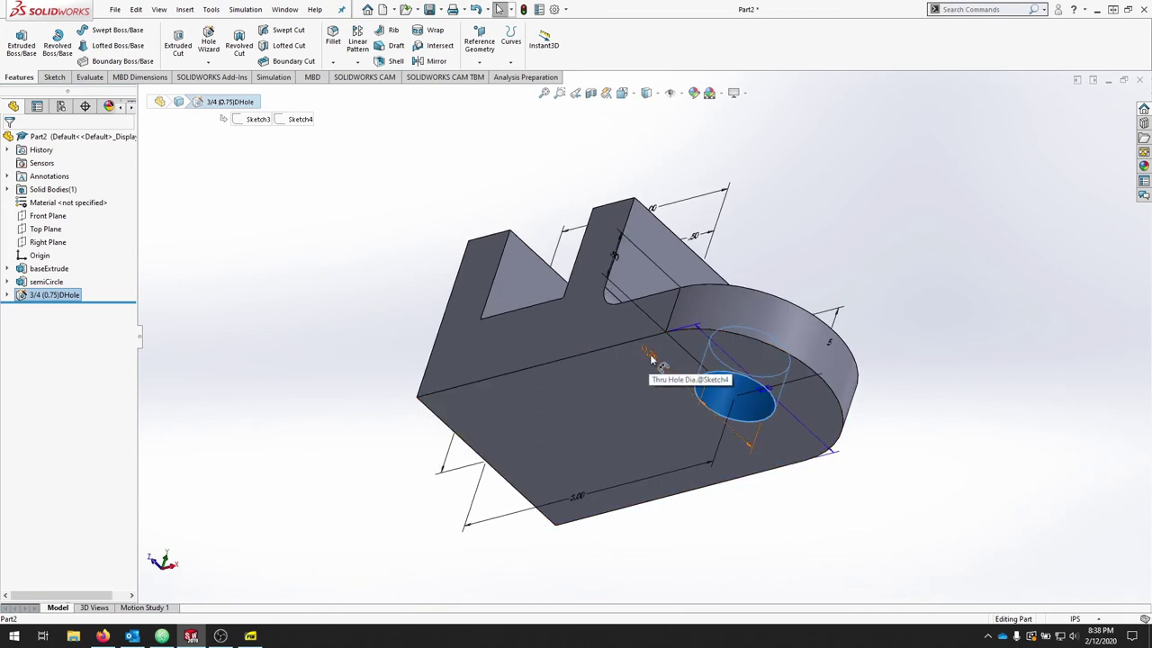
# - Try a 0.70 in through-hole diameter and rebuild the part
pyautogui.doubleClick(651, 359)
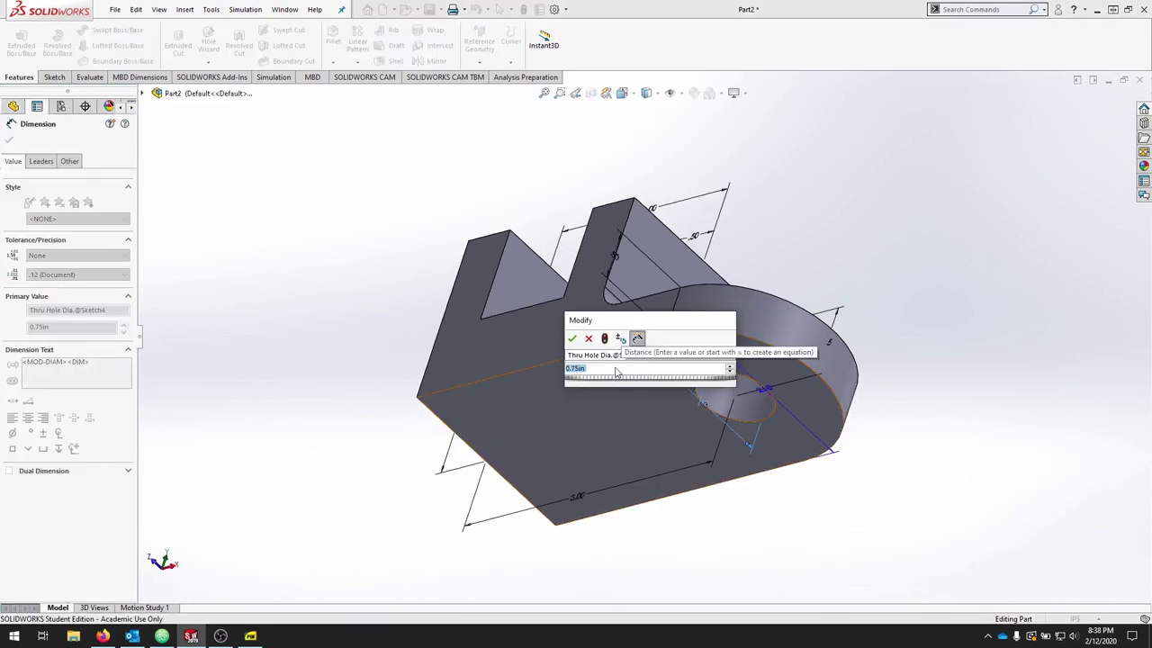
pyautogui.write('1')
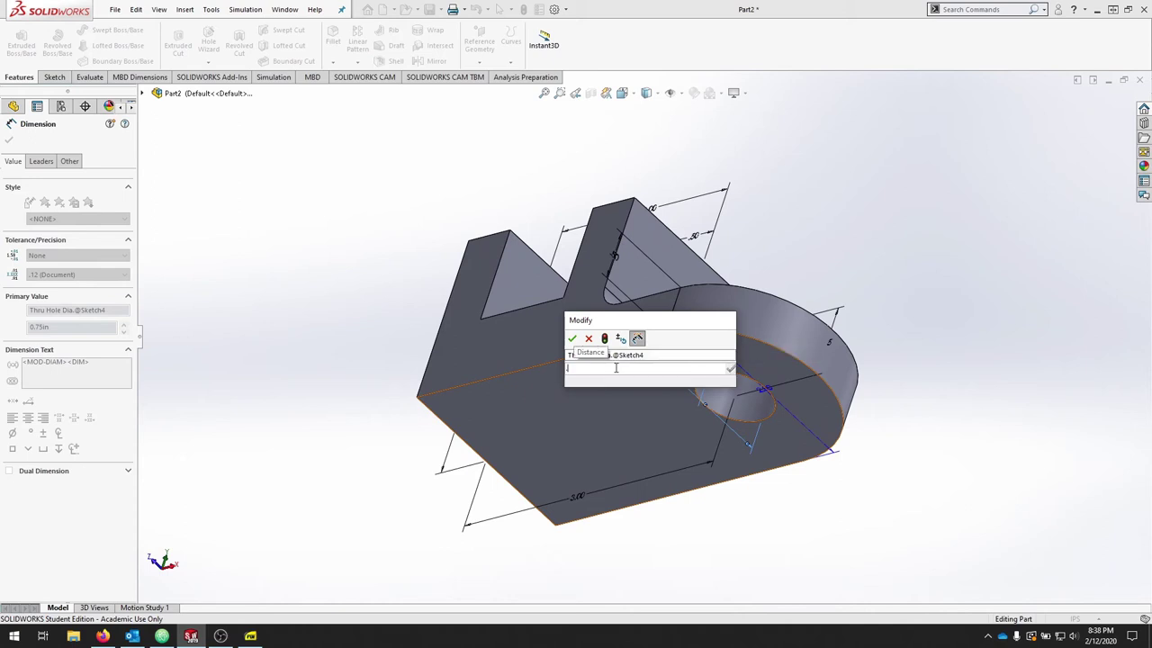
pyautogui.write('7')
pyautogui.press('Return')
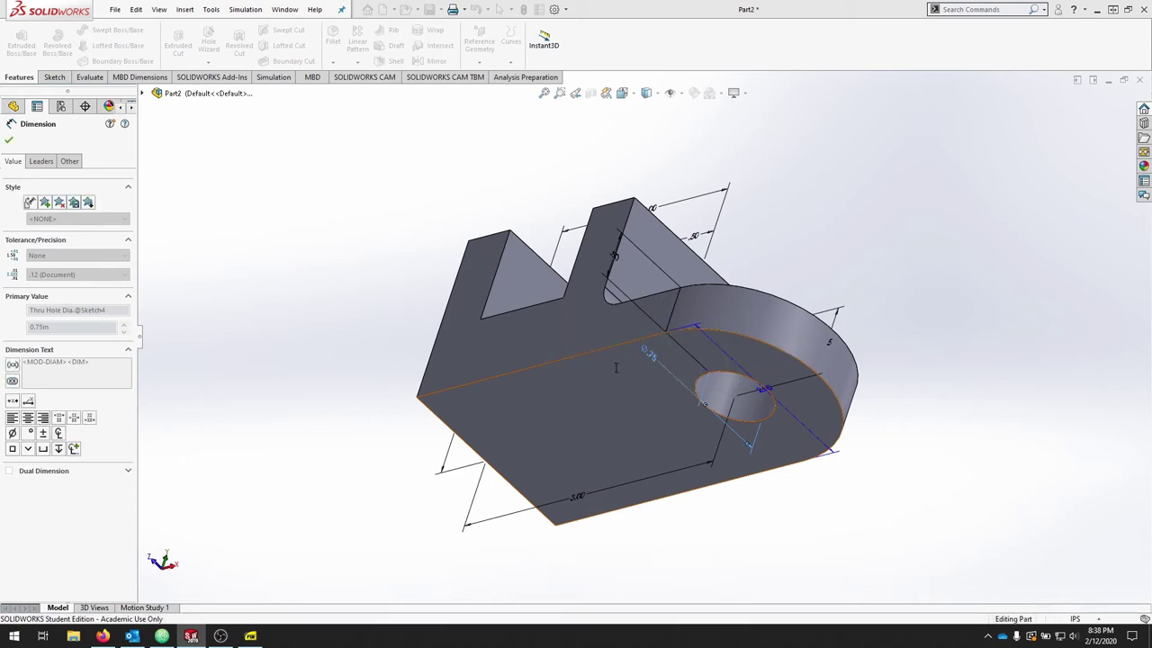
pyautogui.click(9, 140)
pyautogui.click(523, 9)
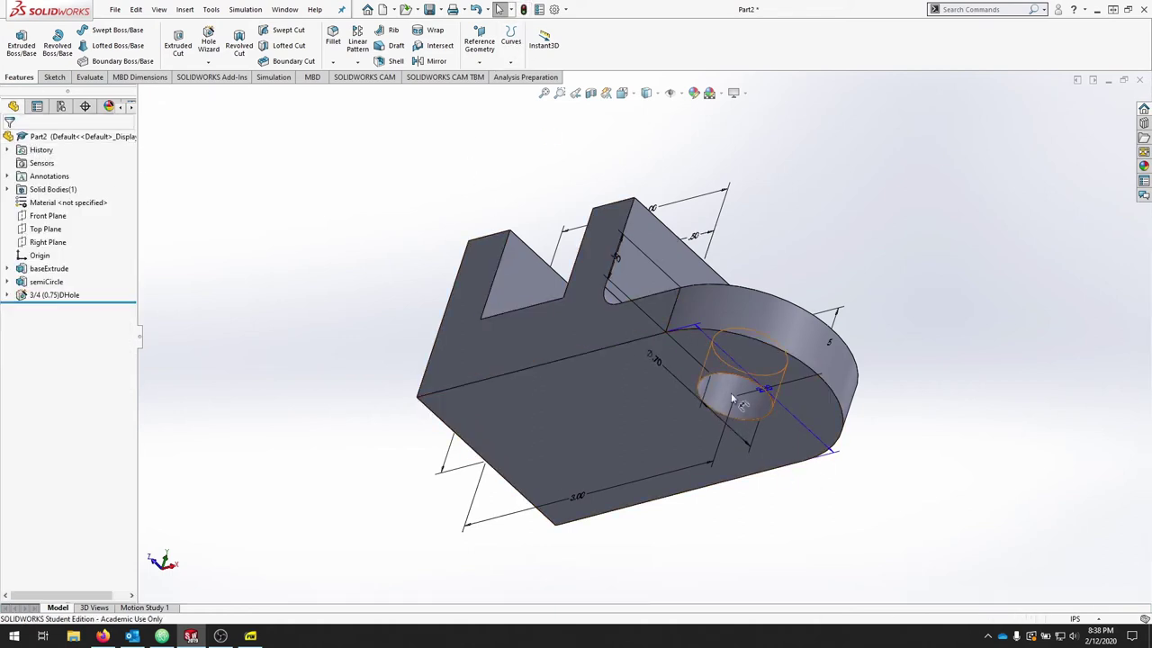
# - Restore the hole diameter to 0.75 in and hide the feature dimensions
pyautogui.doubleClick(657, 360)
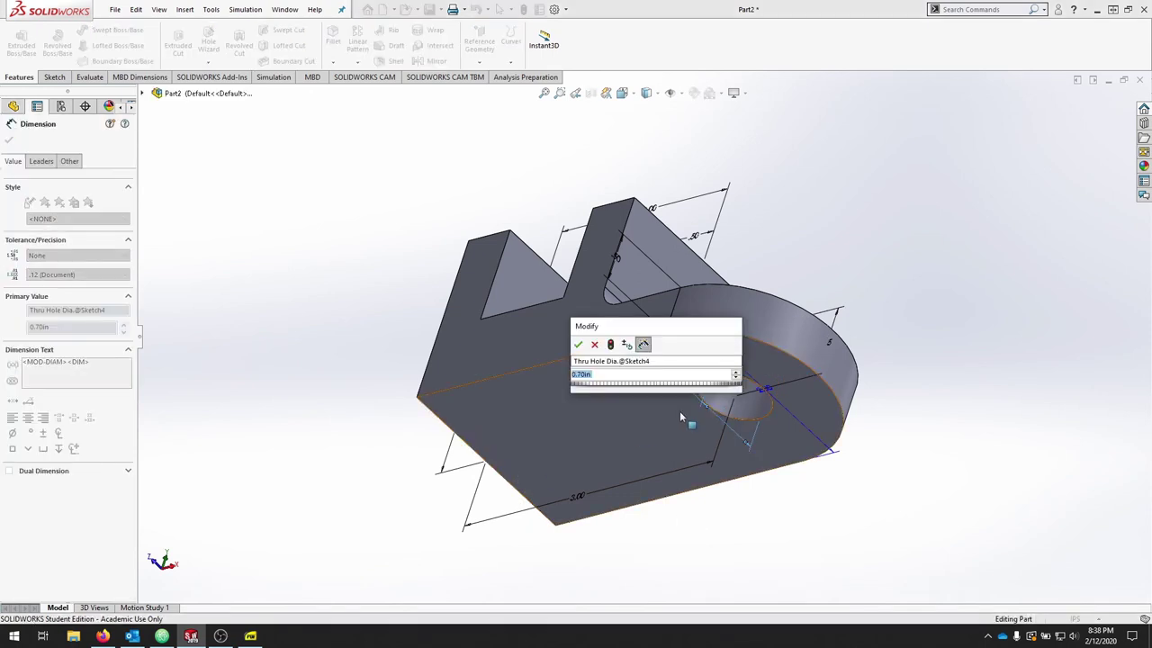
pyautogui.write('.75')
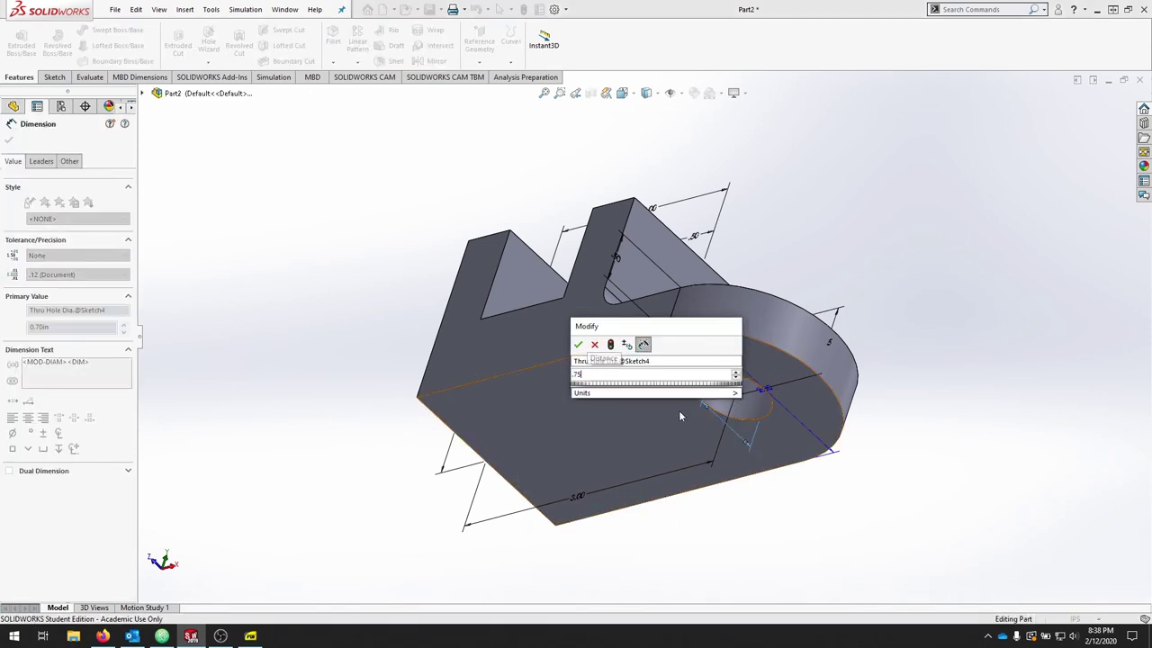
pyautogui.press('Return')
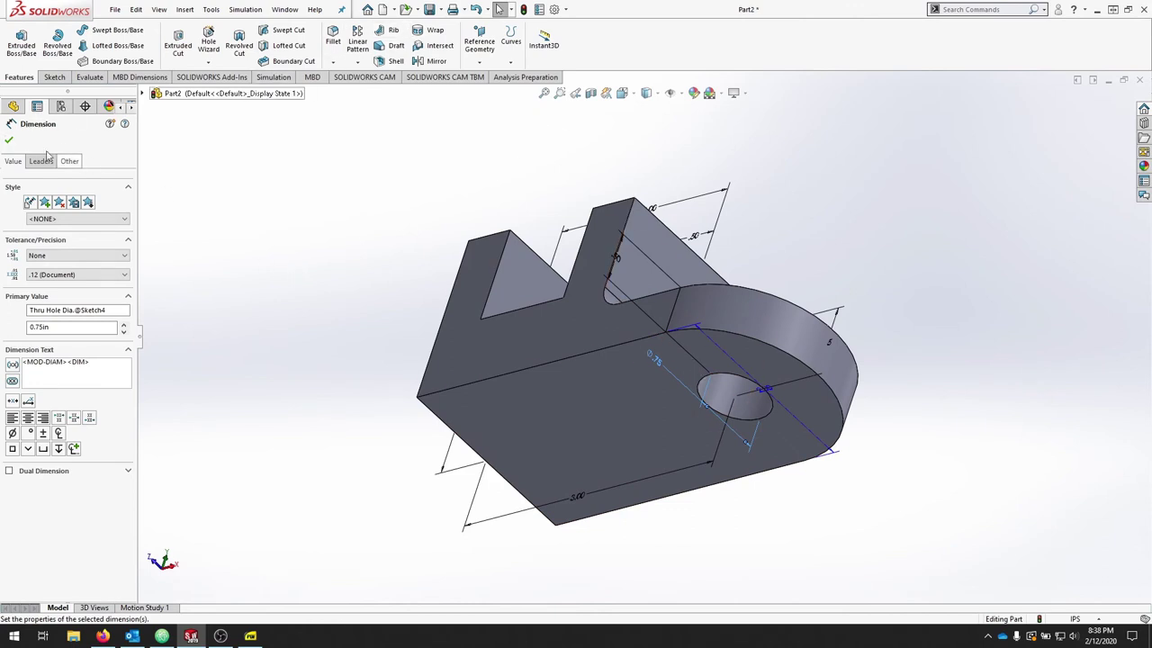
pyautogui.click(10, 141)
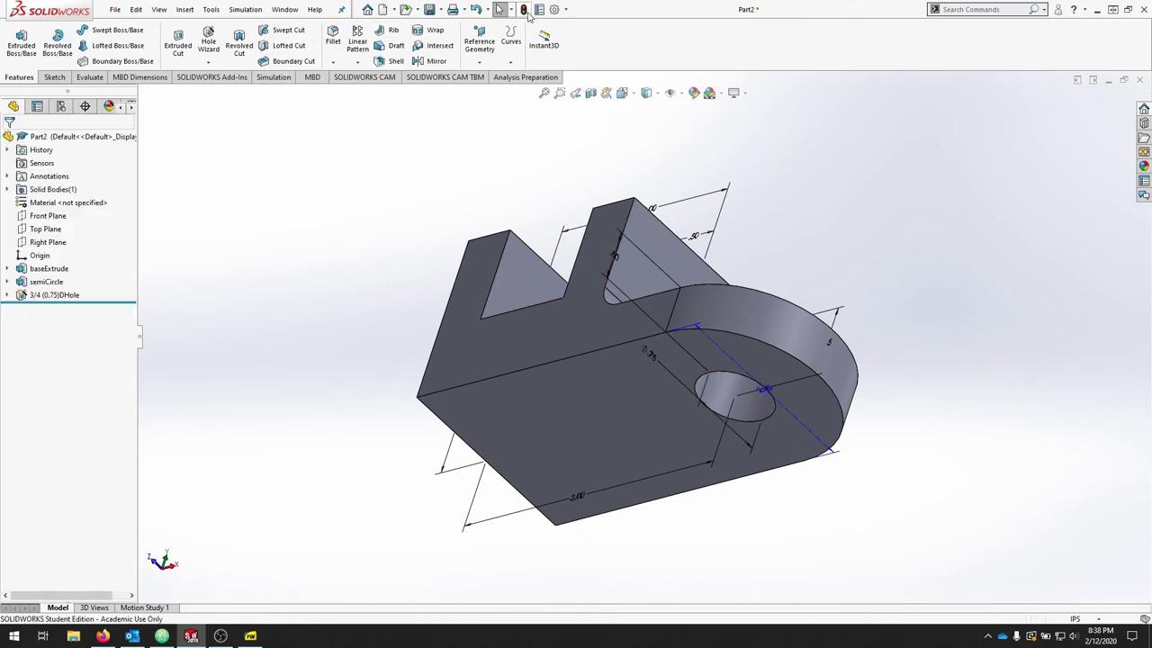
pyautogui.moveTo(989, 320); pyautogui.dragTo(957, 541, button='middle')
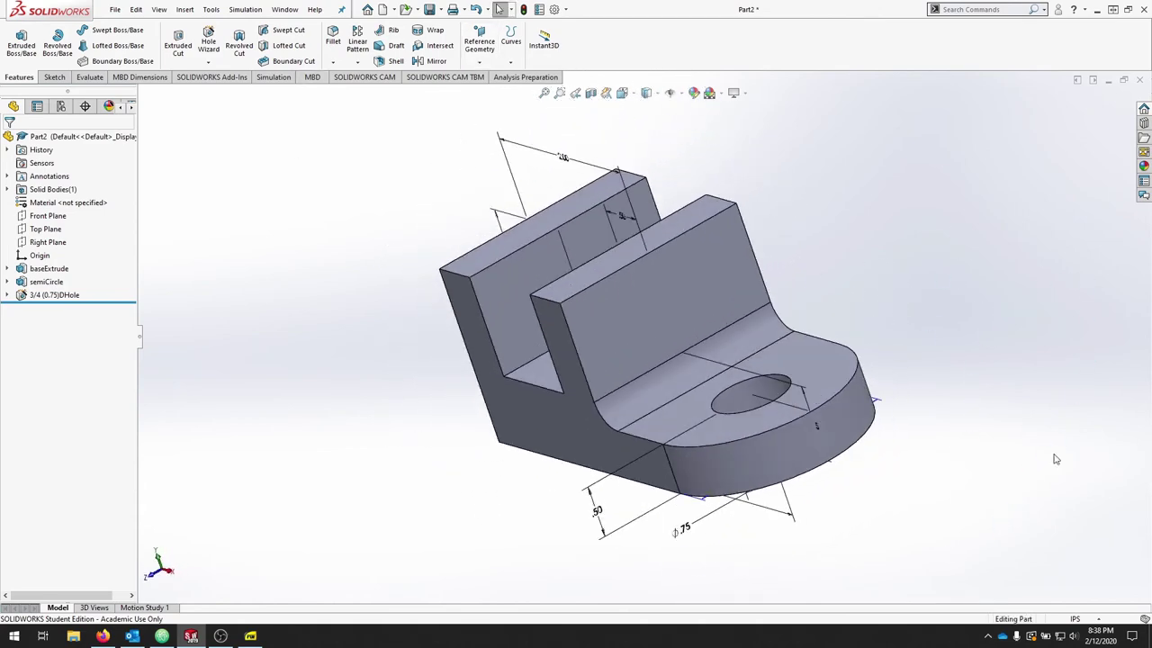
pyautogui.rightClick(50, 177)
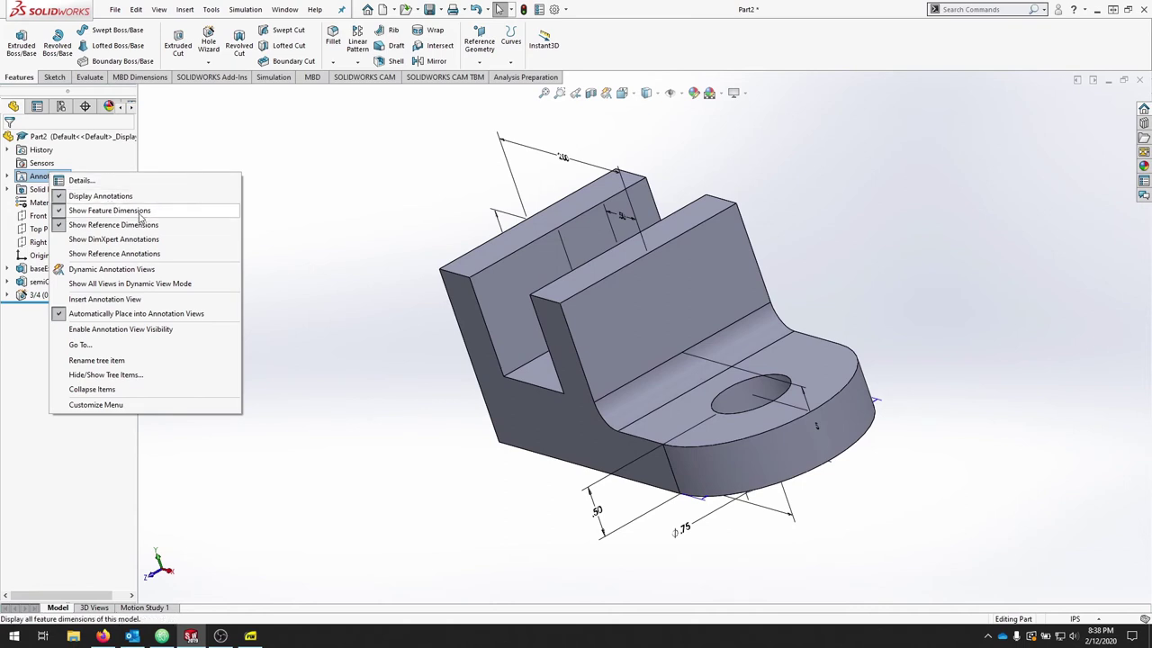
pyautogui.click(109, 210)
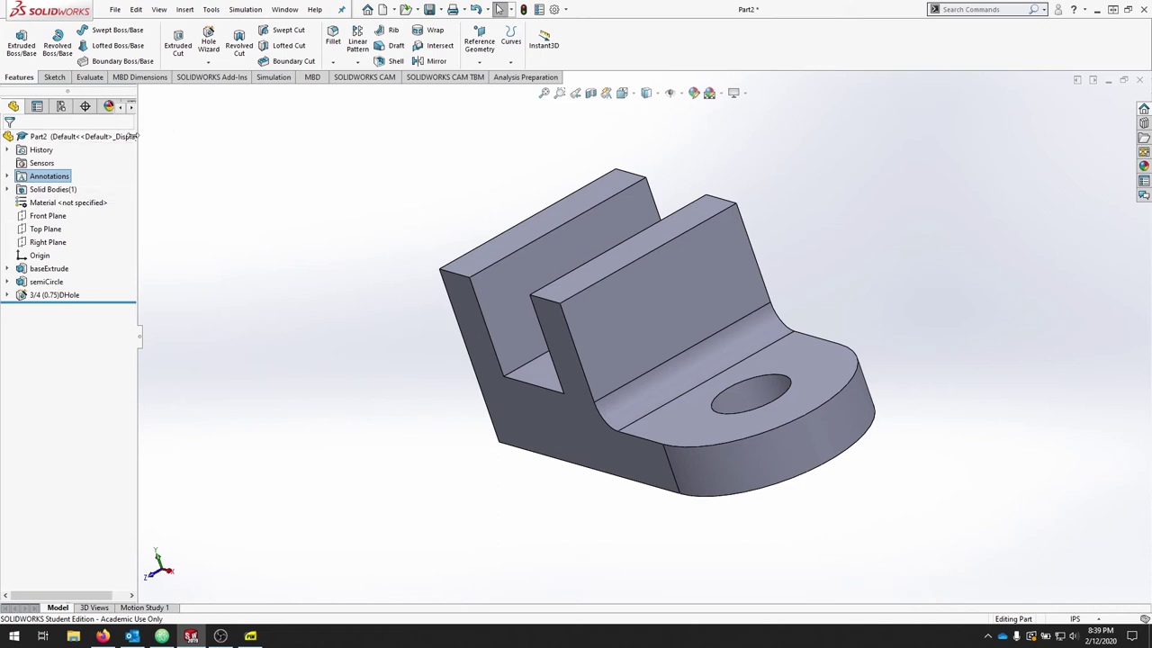
# - Assign 1060 Alloy from the Aluminium Alloys library as the part's material
pyautogui.rightClick(49, 137)
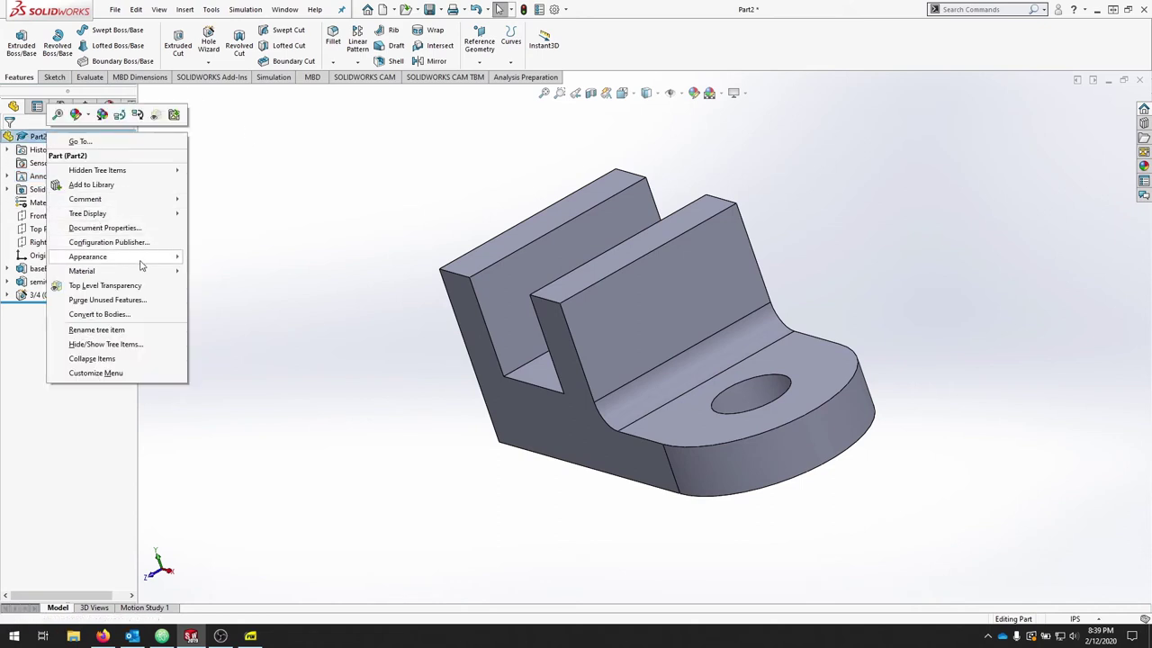
pyautogui.moveTo(143, 272)
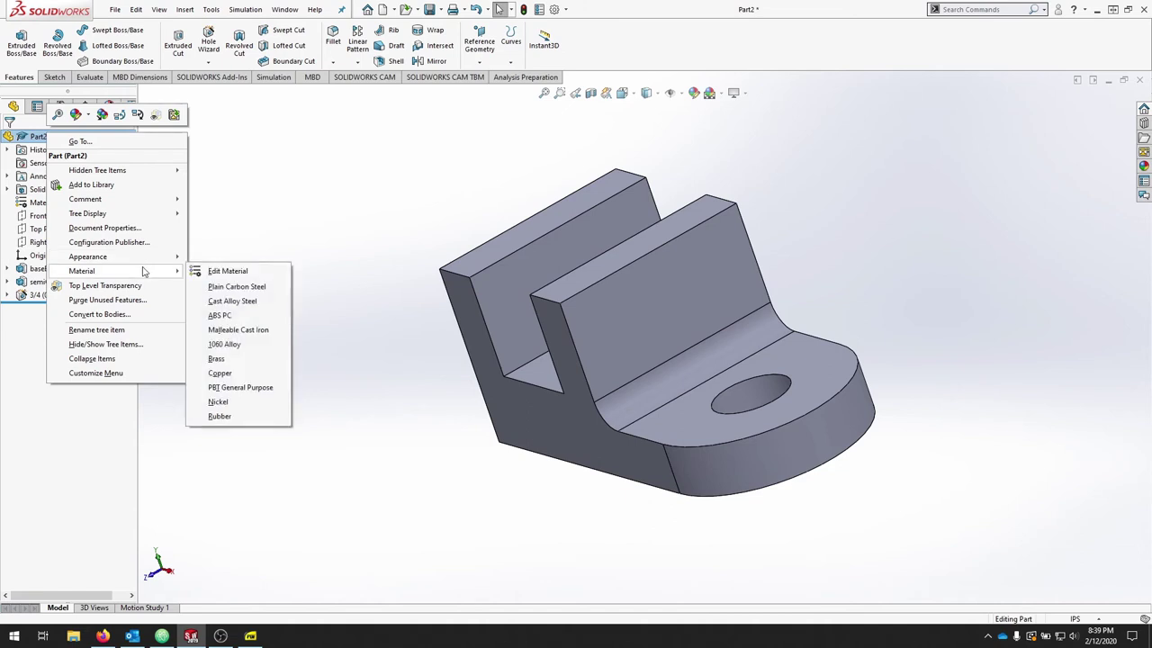
pyautogui.click(235, 273)
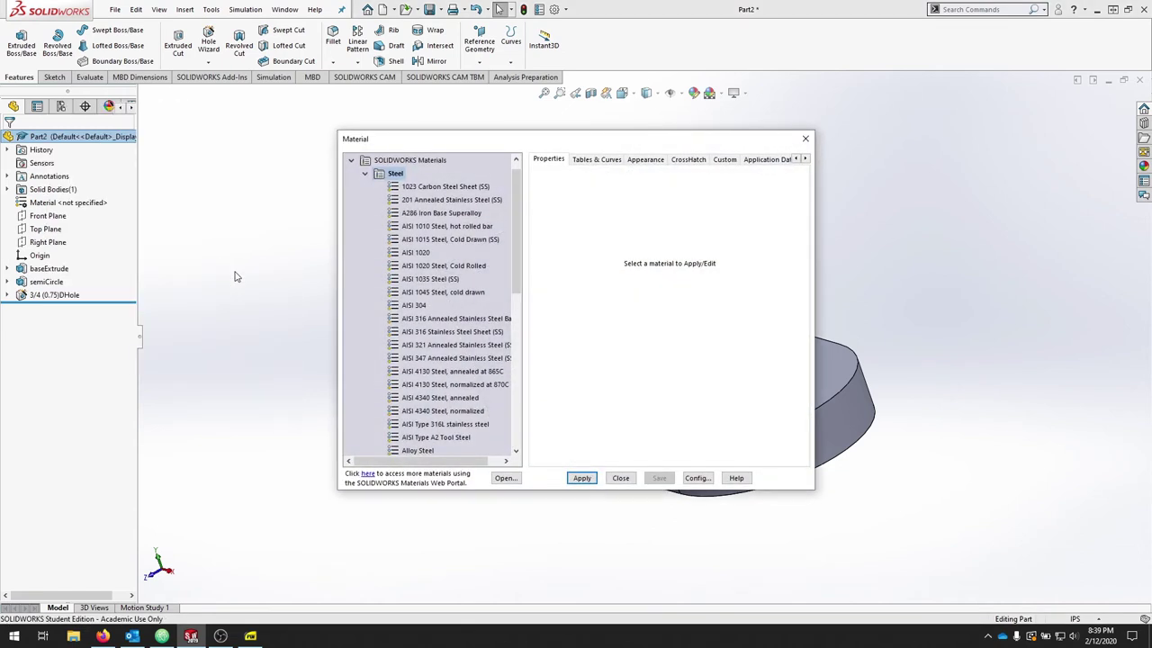
pyautogui.click(364, 174)
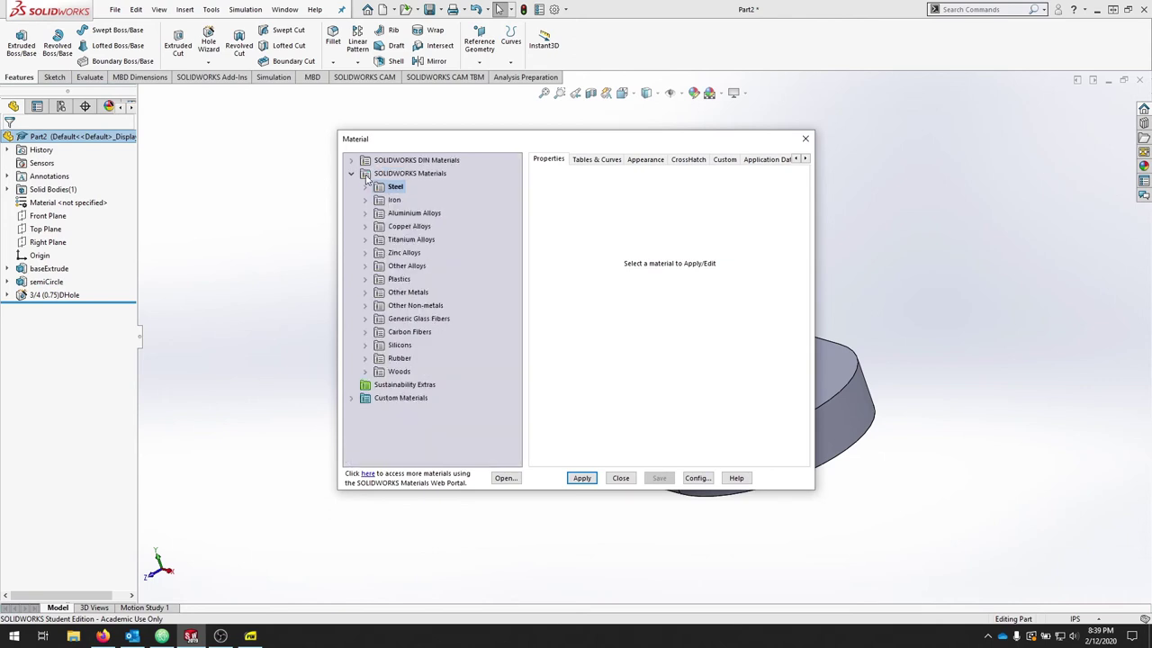
pyautogui.click(365, 213)
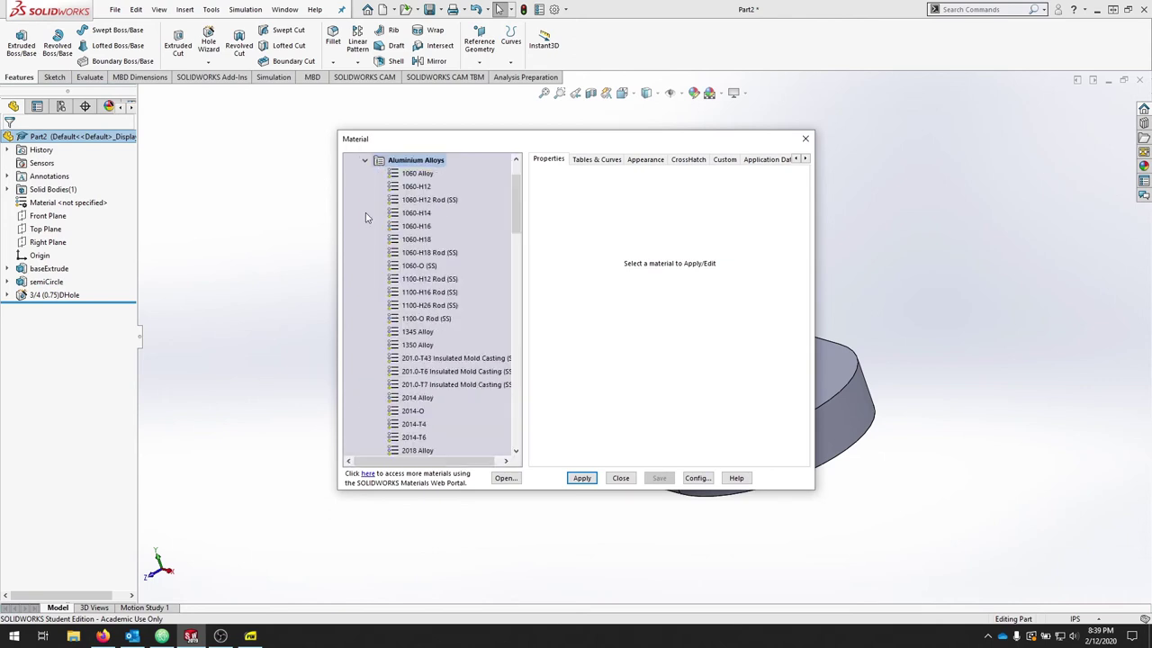
pyautogui.click(417, 174)
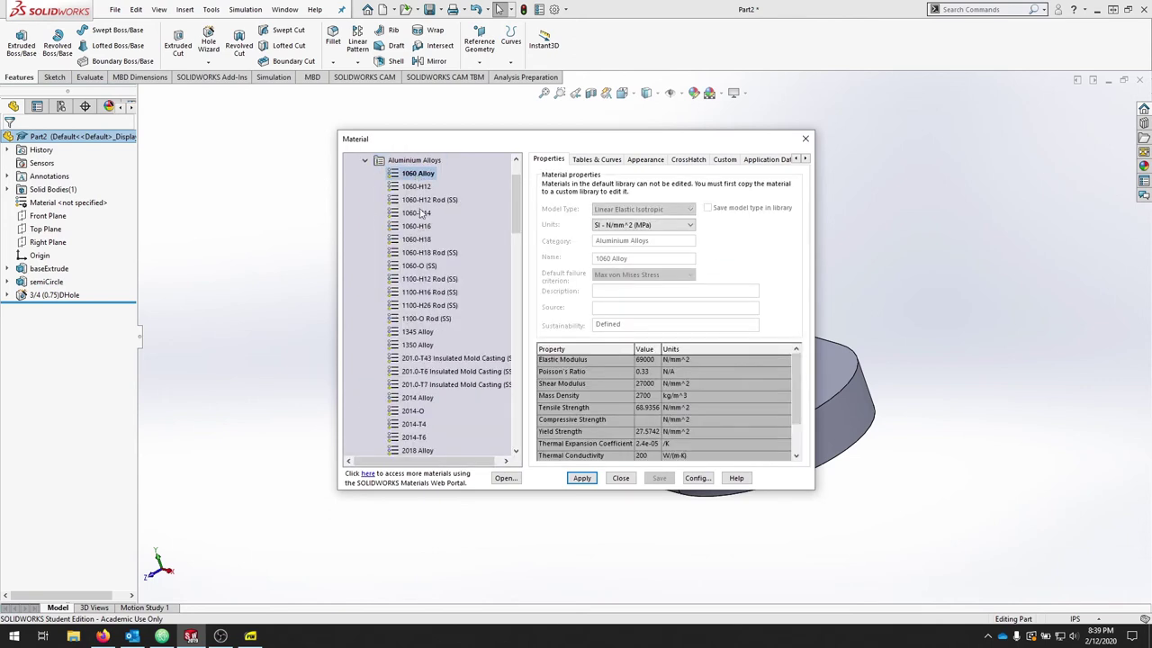
pyautogui.click(581, 478)
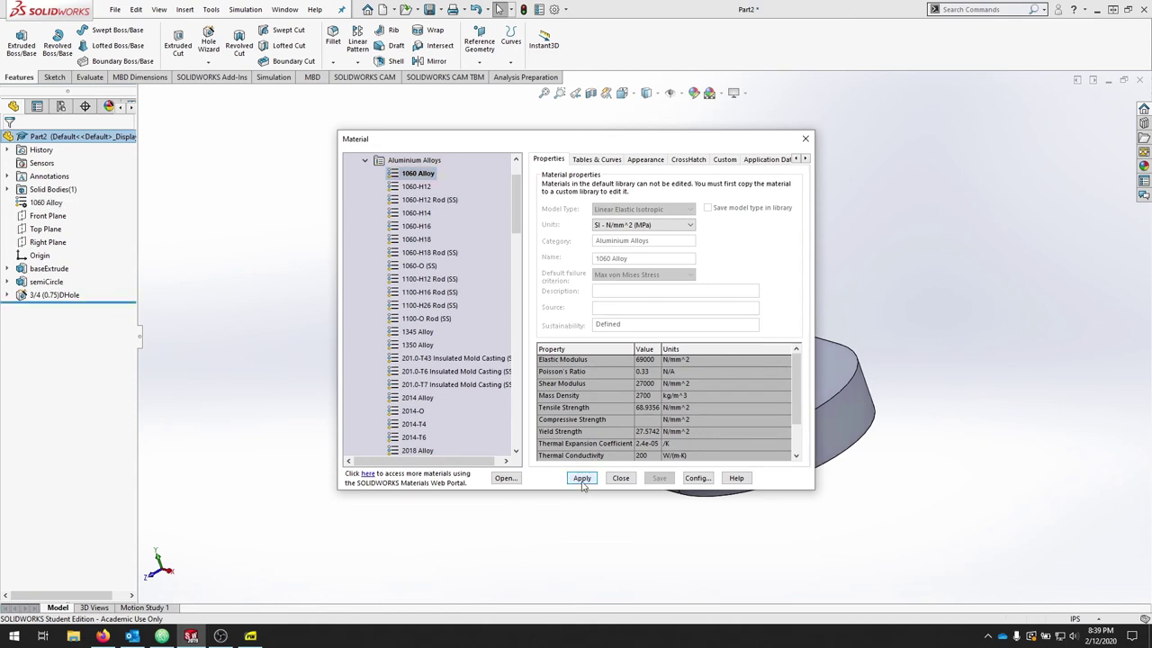
pyautogui.click(620, 478)
pyautogui.moveTo(431, 384); pyautogui.dragTo(475, 288, button='middle')
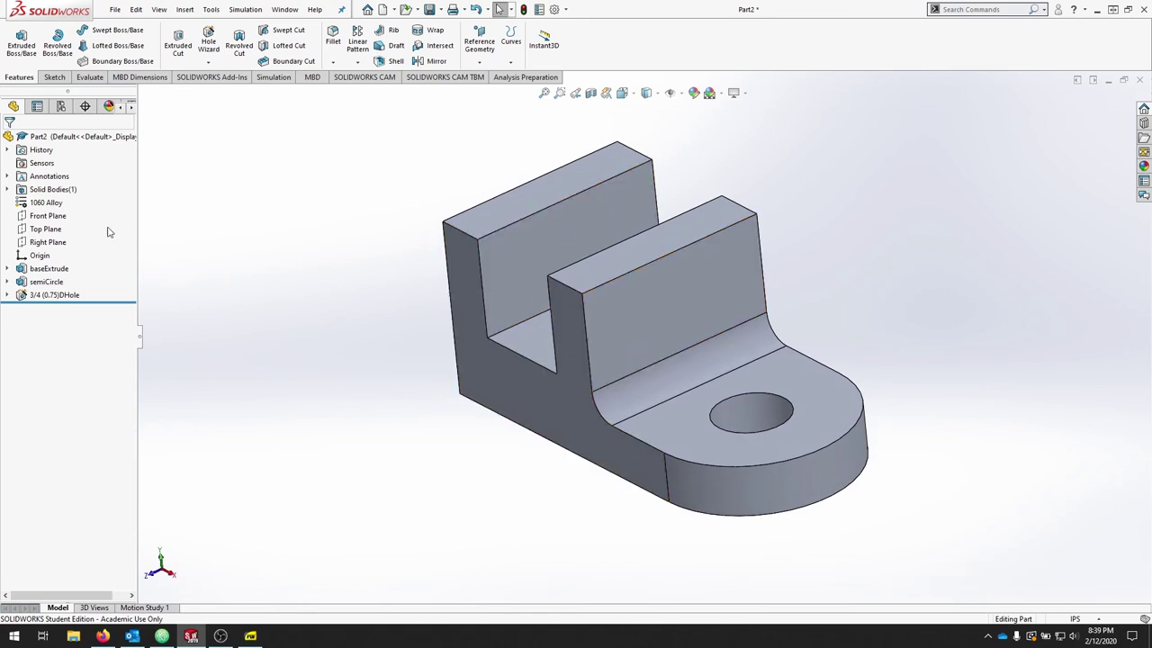
pyautogui.rightClick(47, 206)
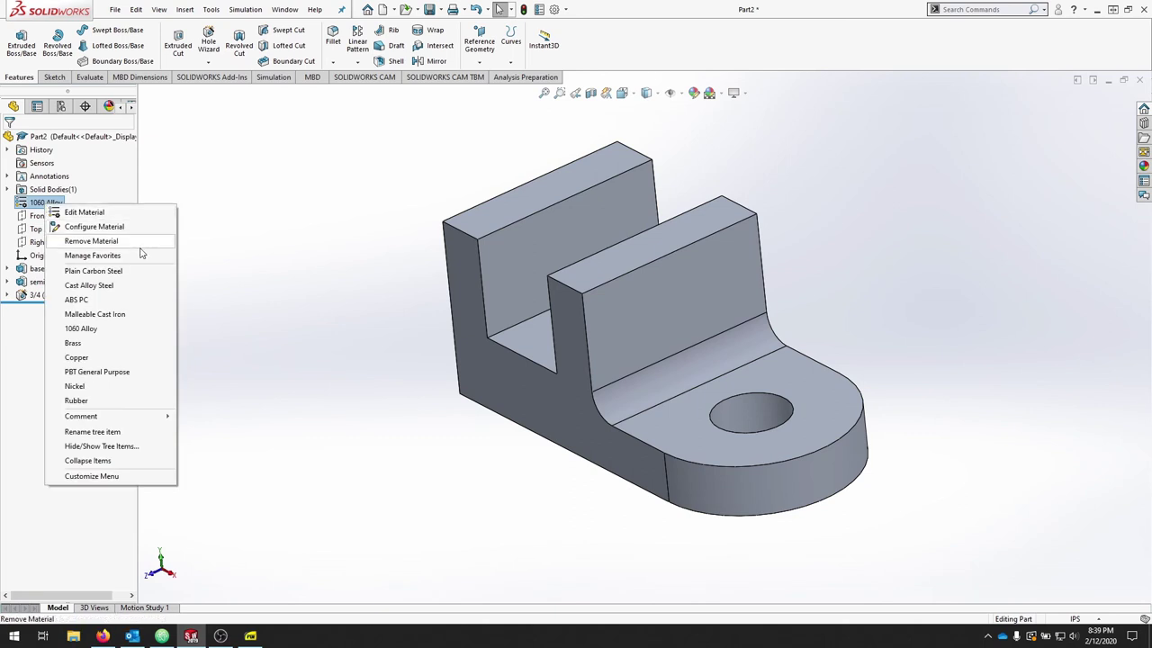
pyautogui.click(355, 406)
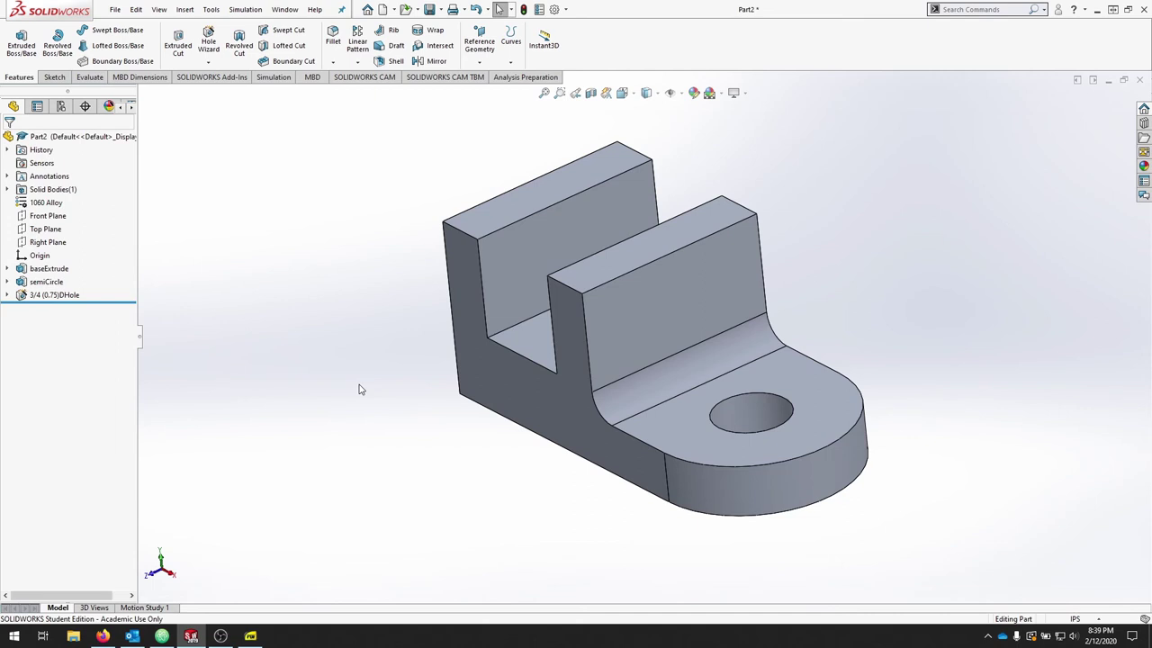
pyautogui.click(211, 9)
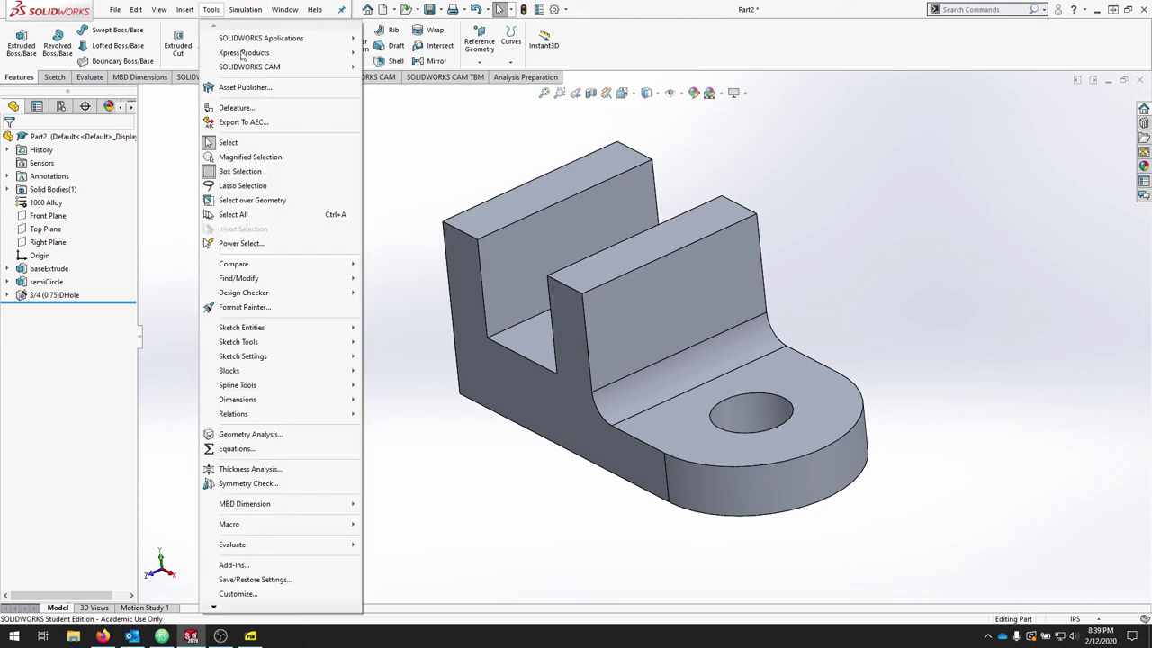
pyautogui.moveTo(232, 612)
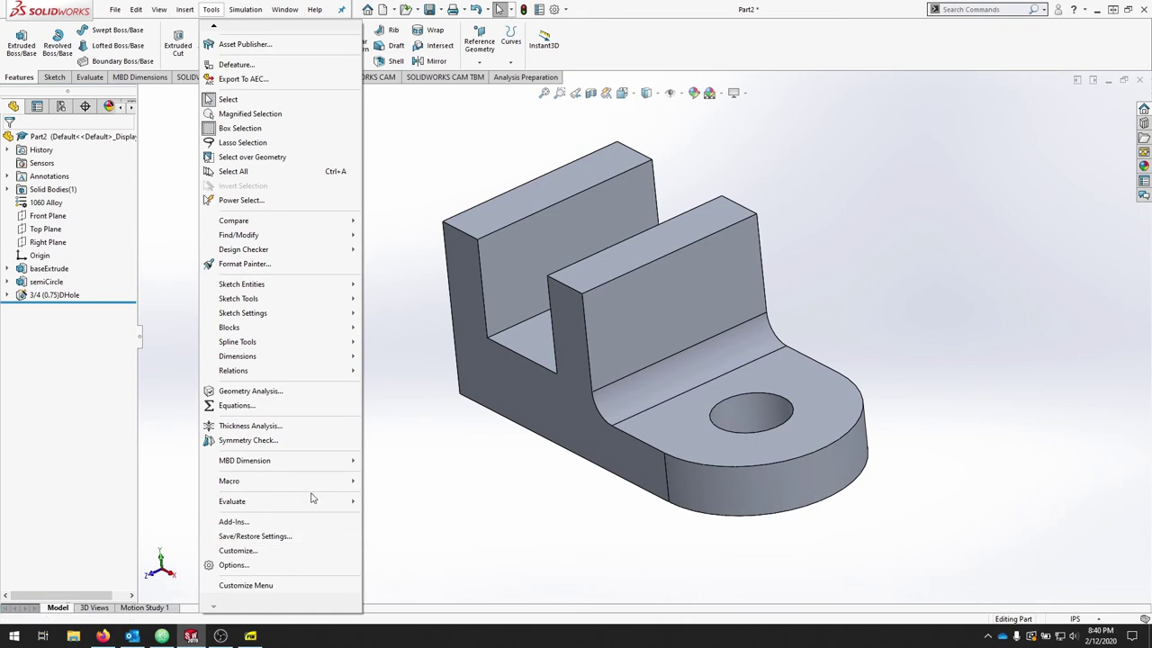
pyautogui.moveTo(312, 506)
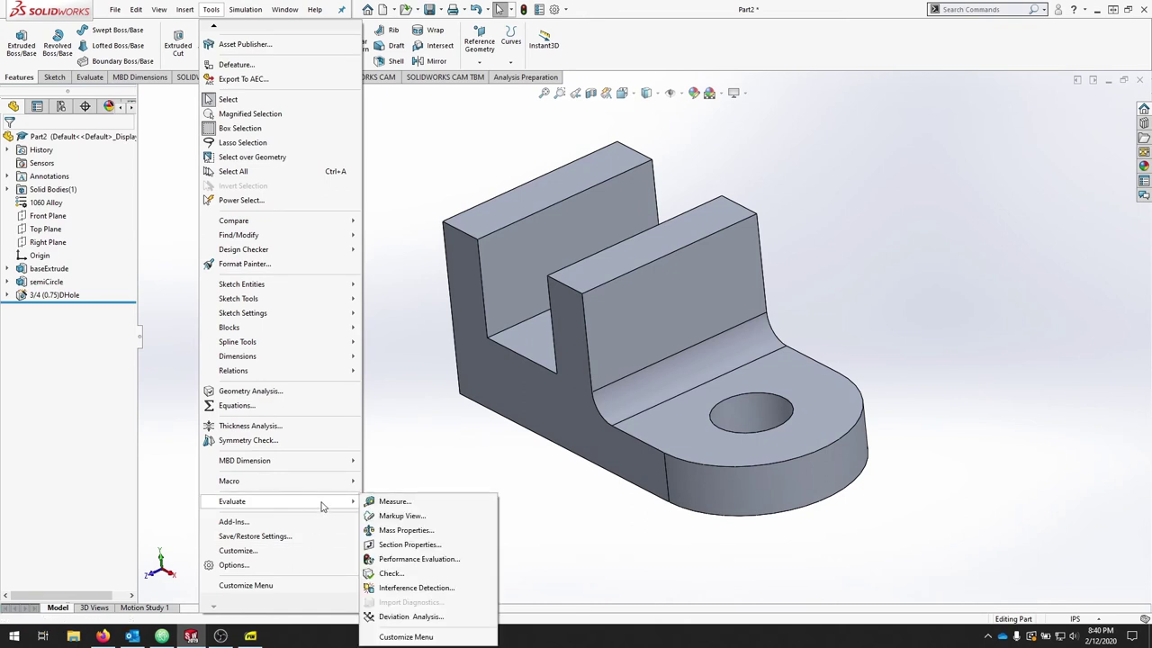
pyautogui.click(400, 533)
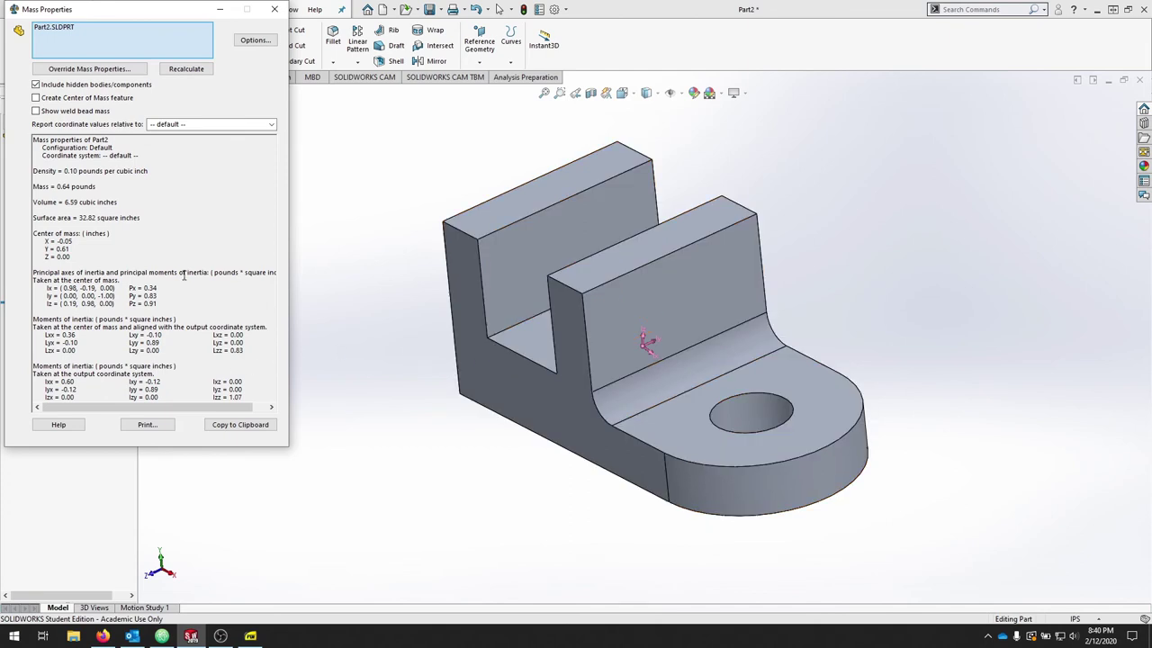
pyautogui.moveTo(56, 188); pyautogui.dragTo(108, 187)
pyautogui.click(109, 187)
pyautogui.click(275, 9)
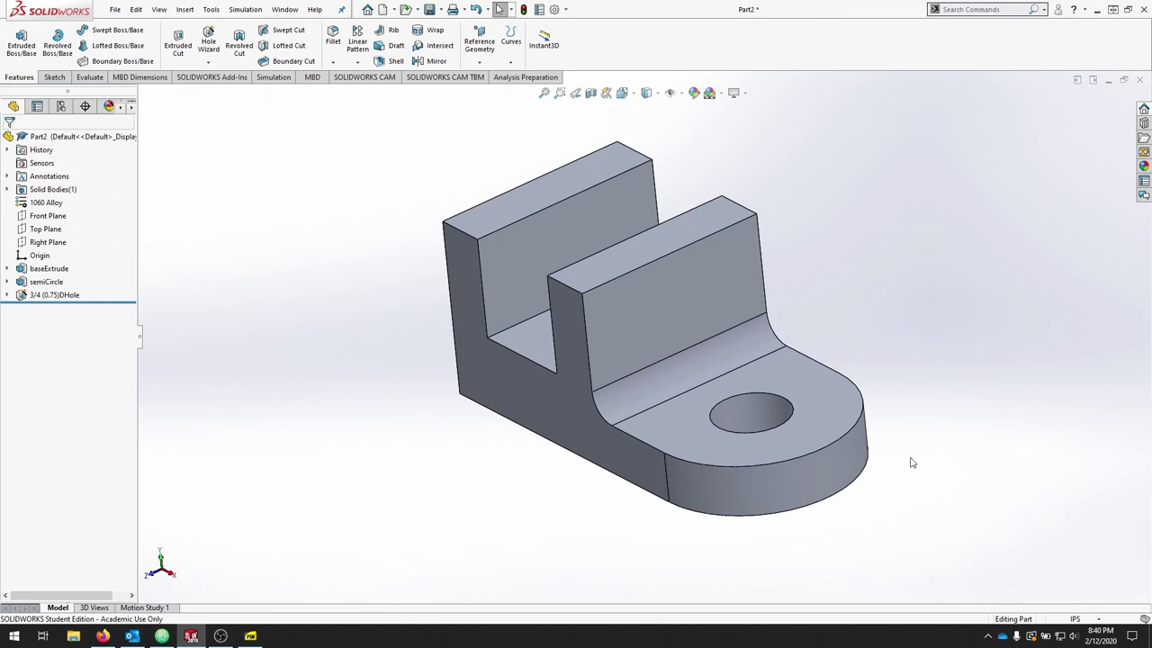
# - Start a sketch on the middle upright's face and draw a corner rectangle from its top edge
pyautogui.click(52, 78)
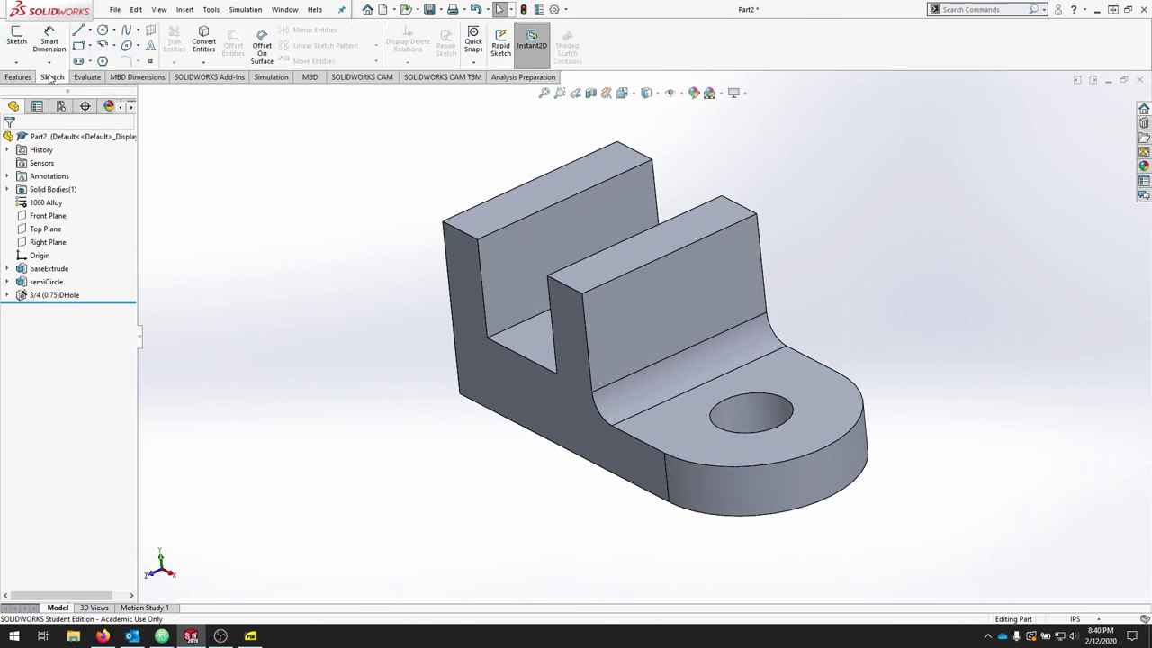
pyautogui.click(653, 305)
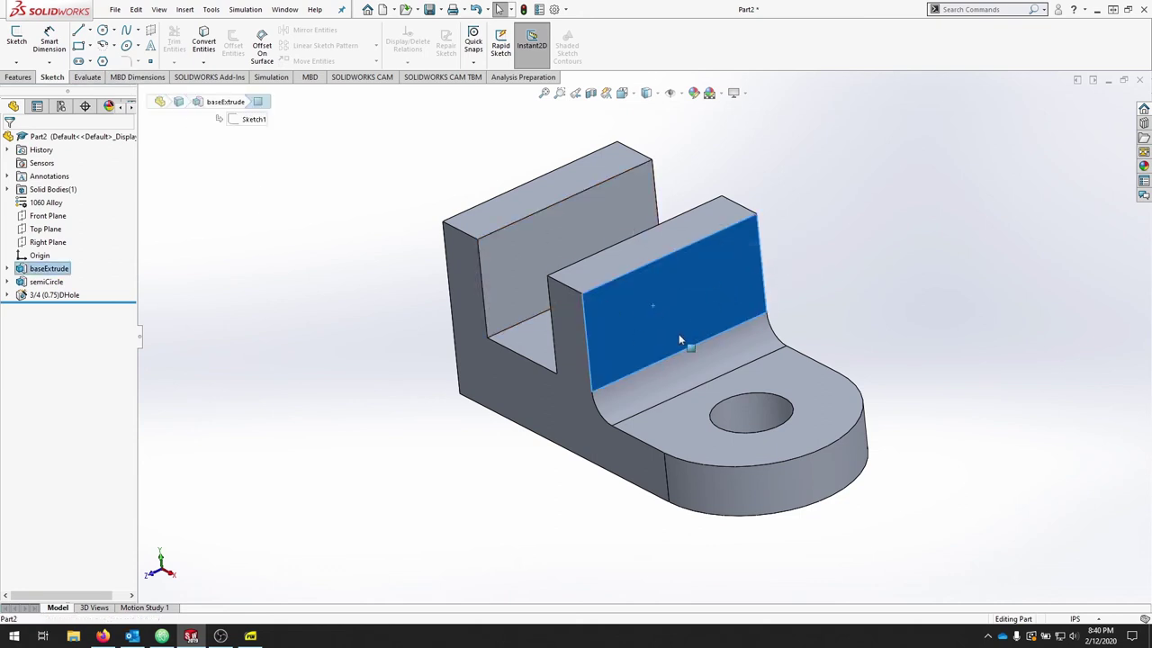
pyautogui.click(17, 50)
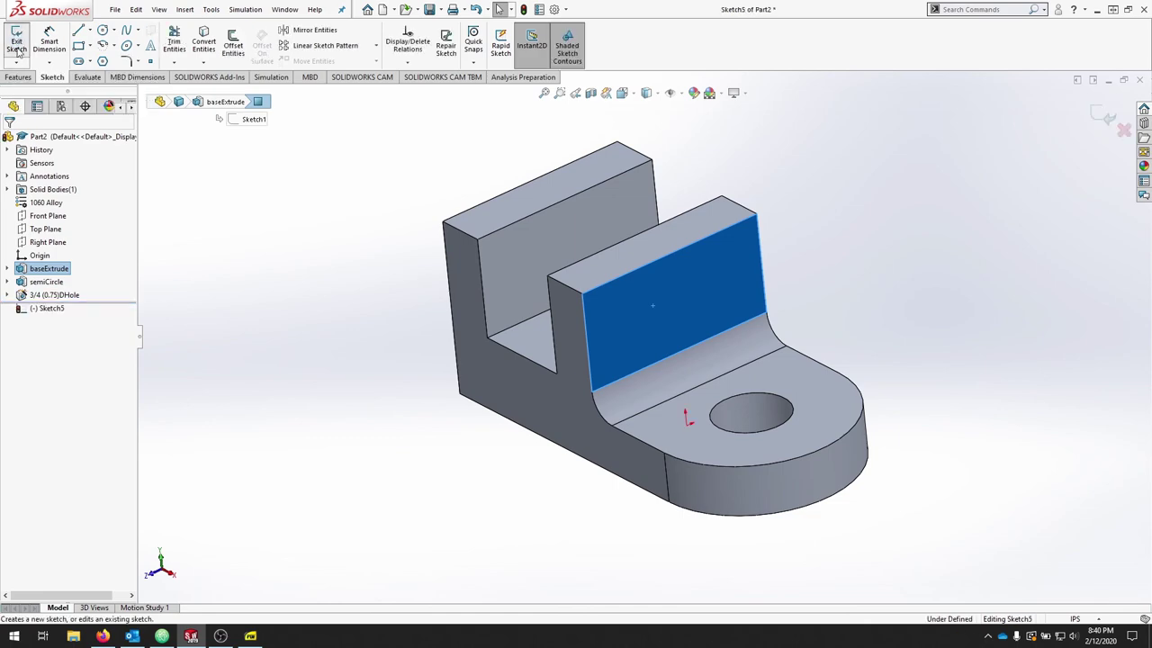
pyautogui.click(79, 46)
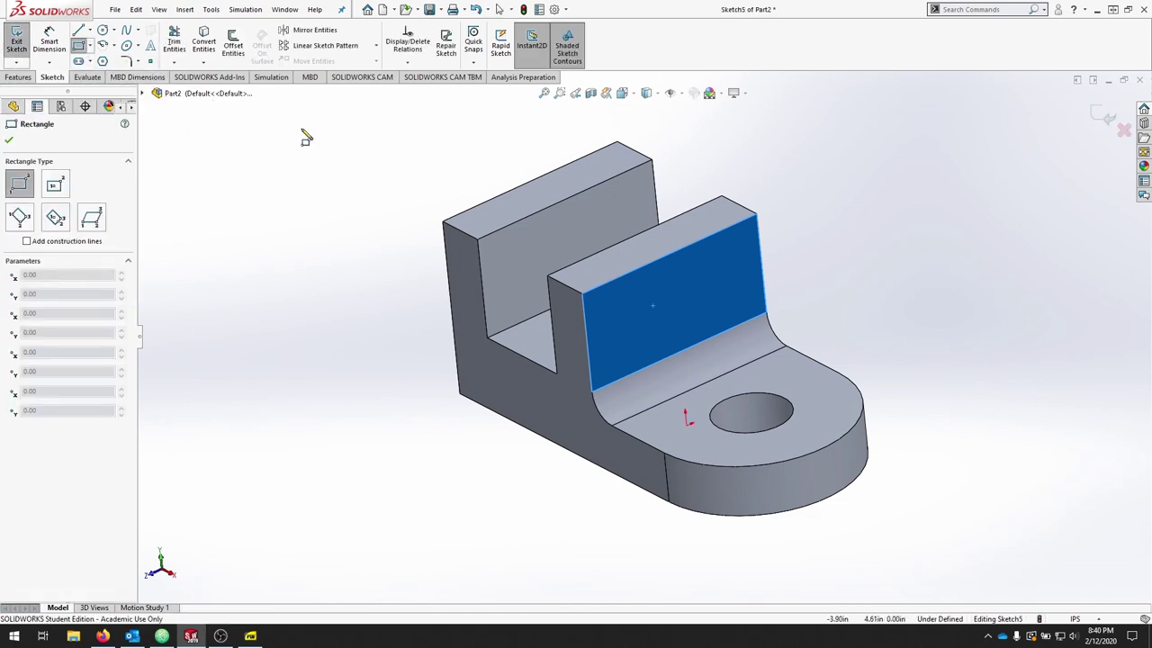
pyautogui.press('space')
pyautogui.click(596, 454)
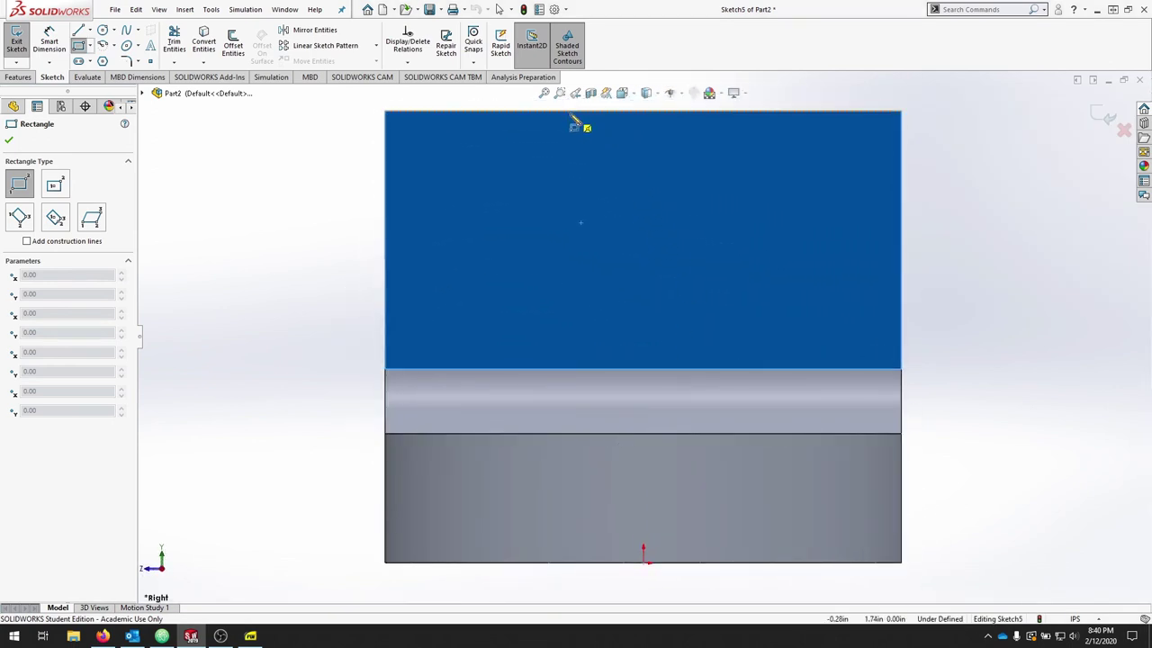
pyautogui.moveTo(569, 112); pyautogui.dragTo(743, 259)
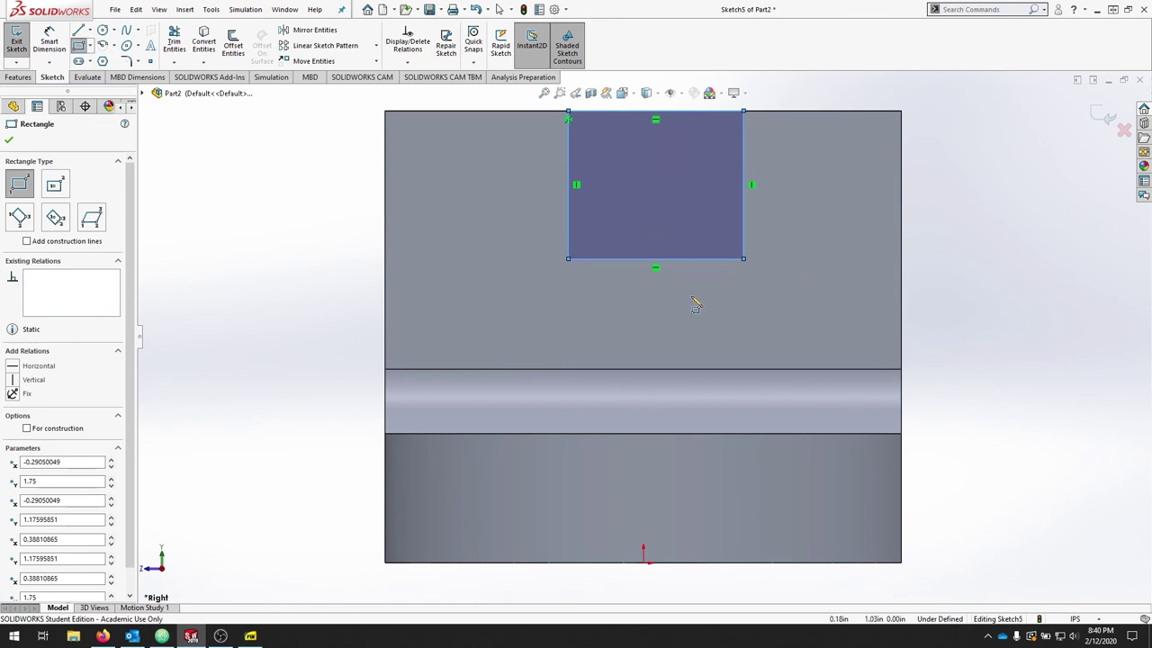
# - Dimension the rectangle 1.00 in wide and 0.75 in tall
pyautogui.click(52, 41)
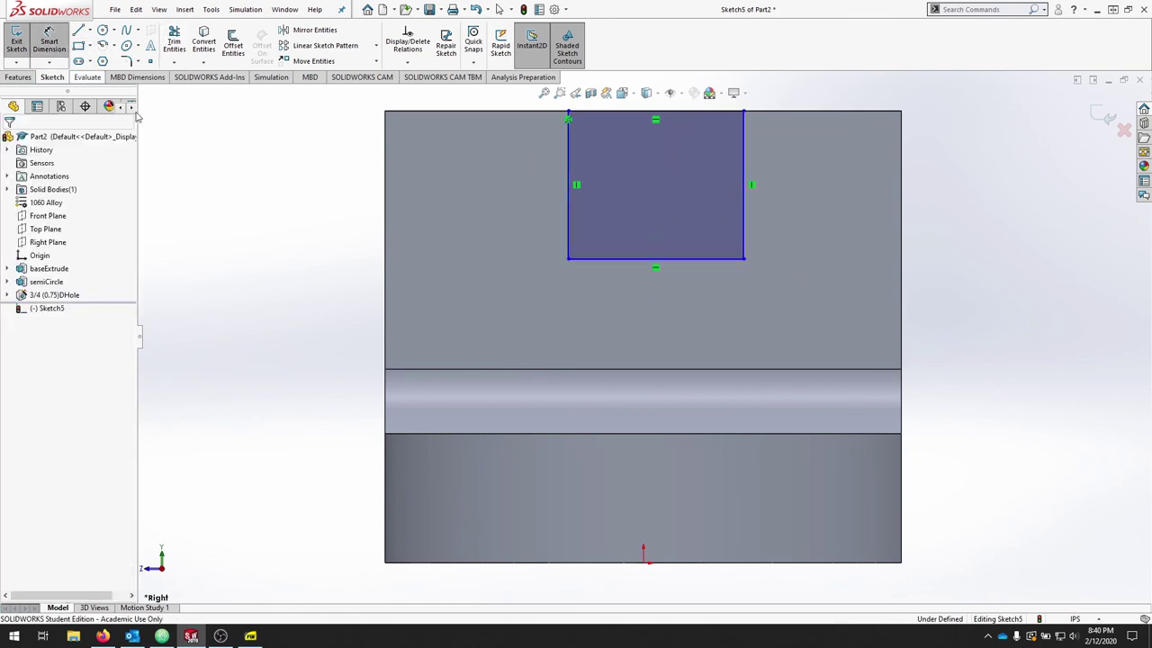
pyautogui.click(641, 258)
pyautogui.click(637, 297)
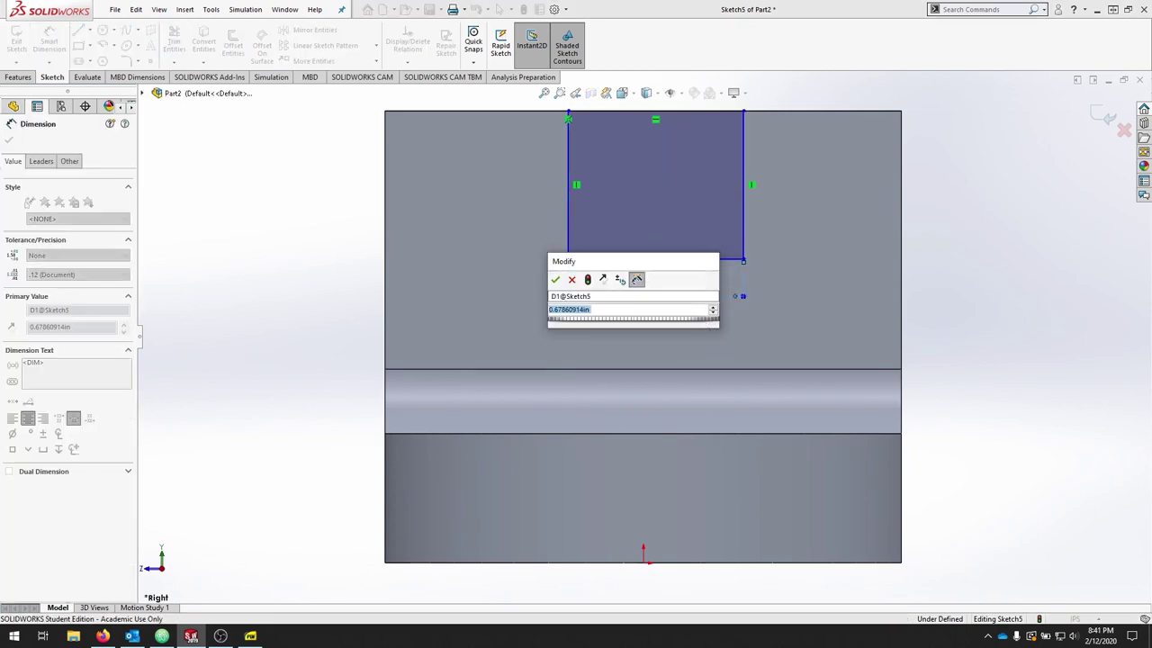
pyautogui.write('1')
pyautogui.press('Return')
pyautogui.click(568, 180)
pyautogui.click(500, 175)
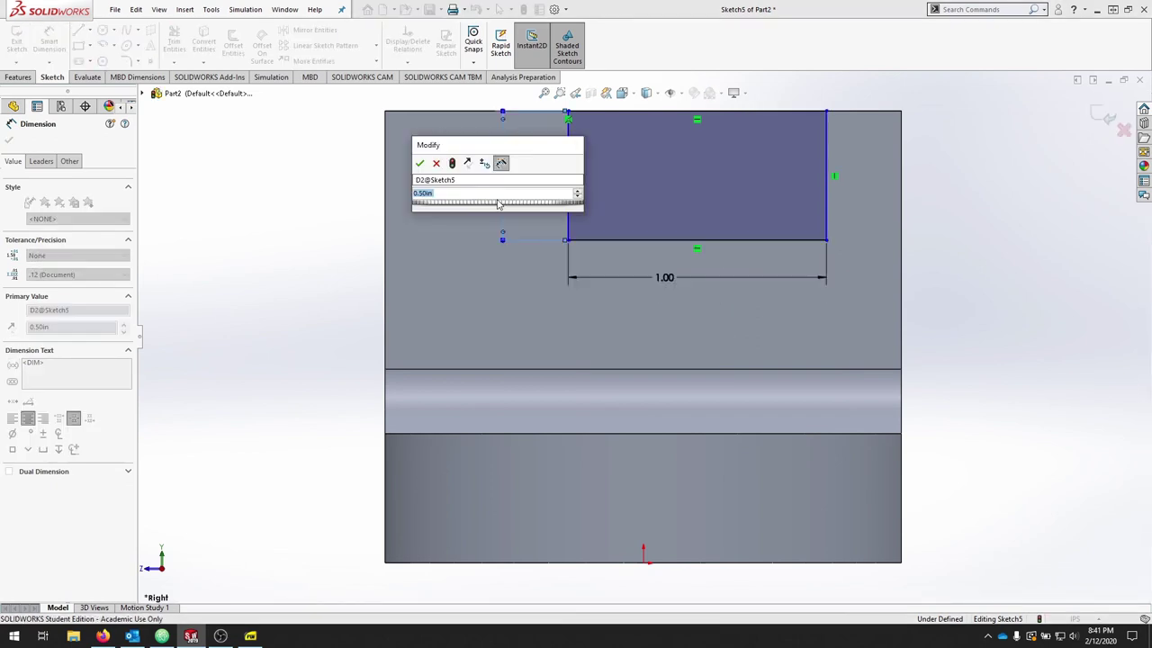
pyautogui.write('1.75')
pyautogui.press('Return')
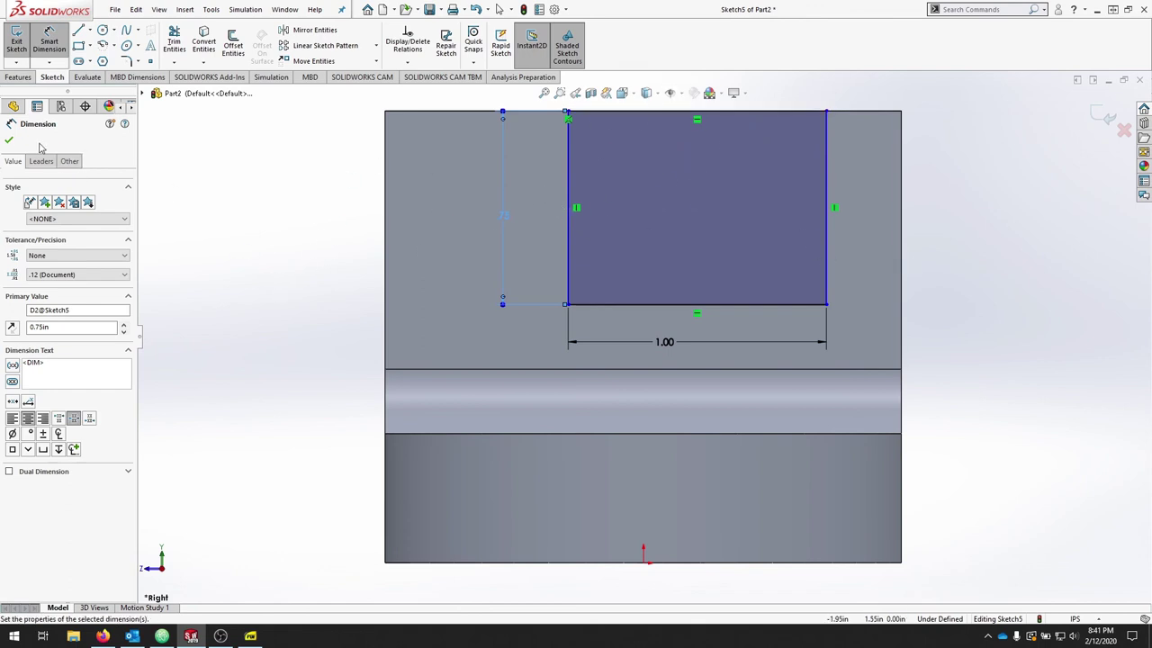
pyautogui.click(9, 140)
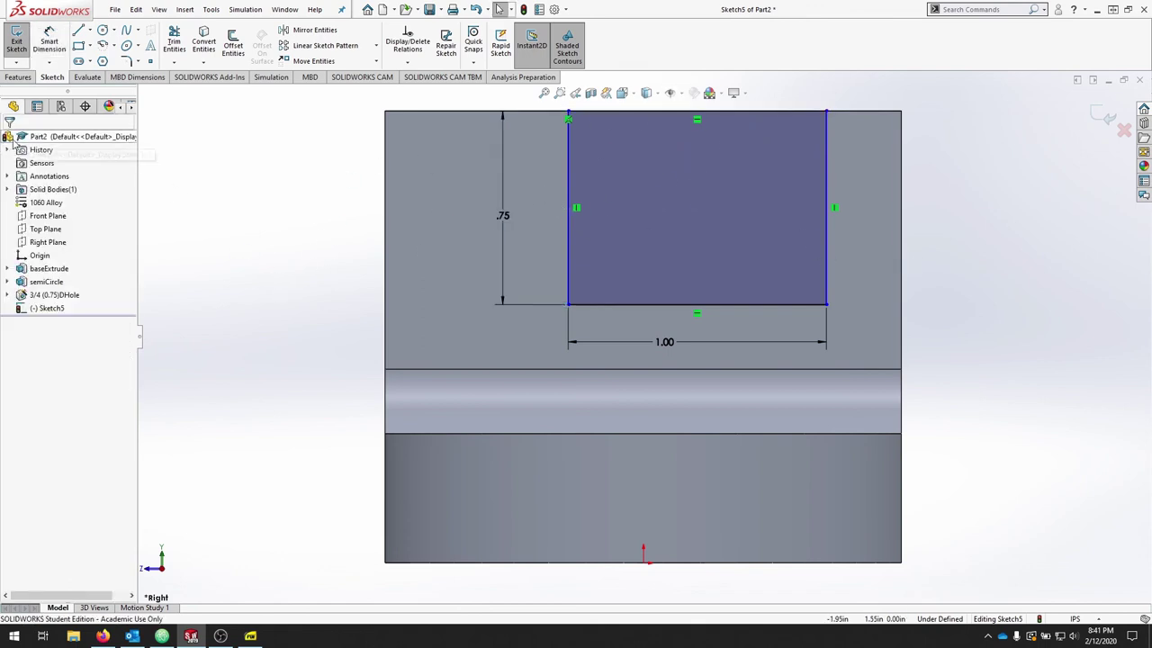
# - Make the rectangle's top midpoint coincident with the upright's top-edge midpoint to centre the notch
pyautogui.click(698, 114)
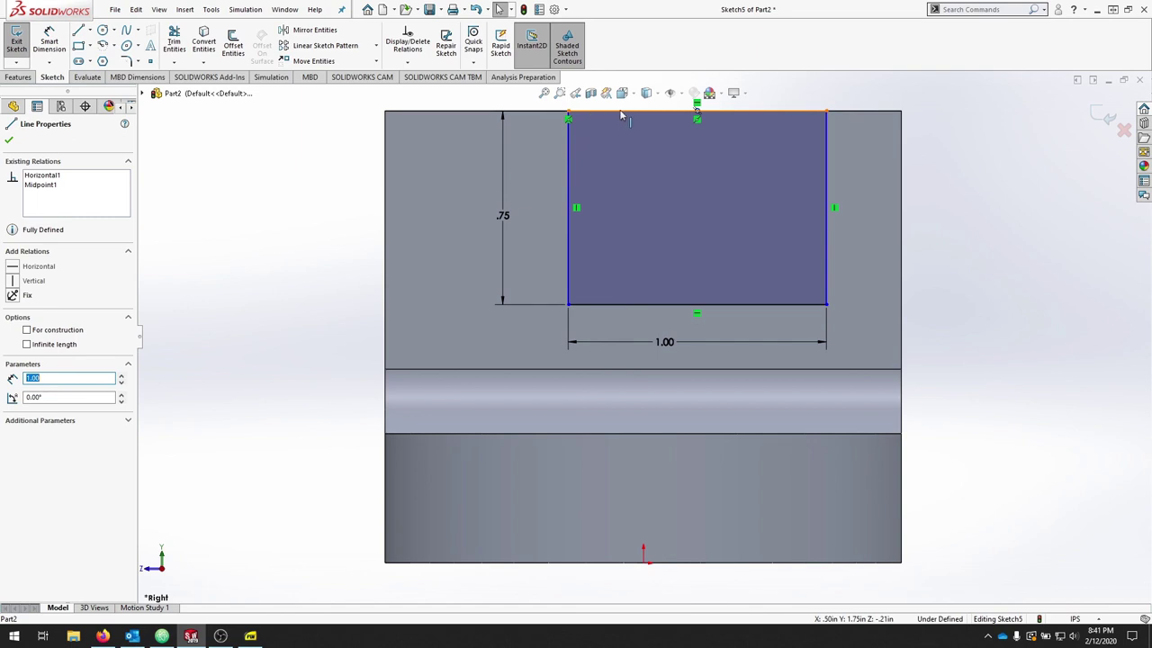
pyautogui.press('Escape')
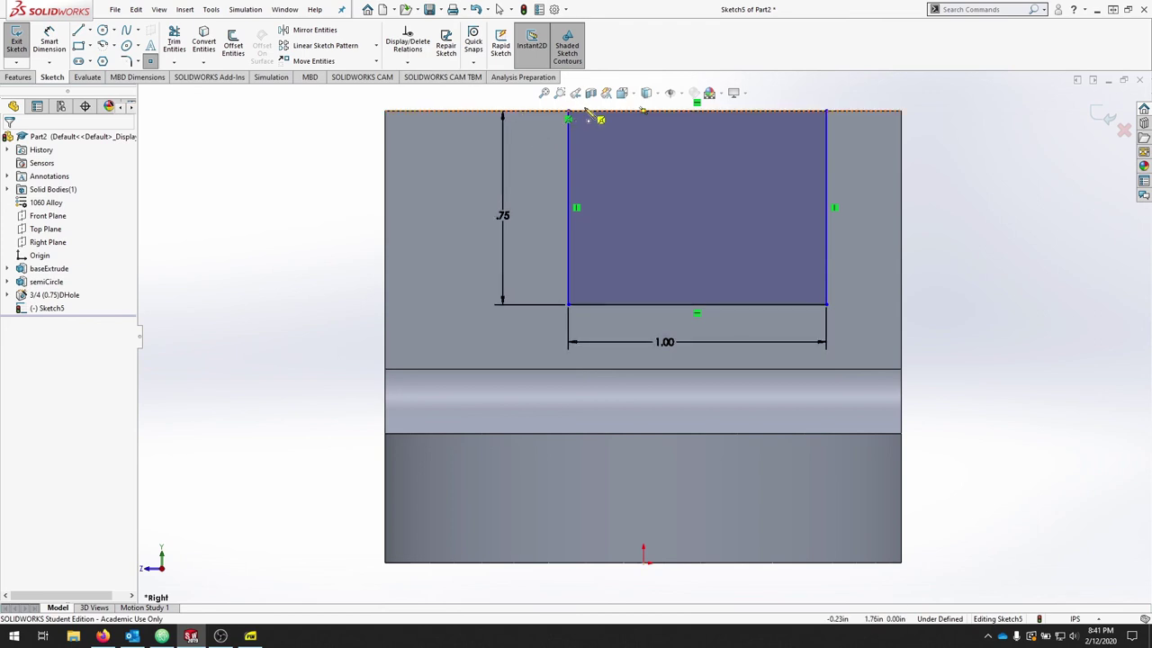
pyautogui.click(650, 111)
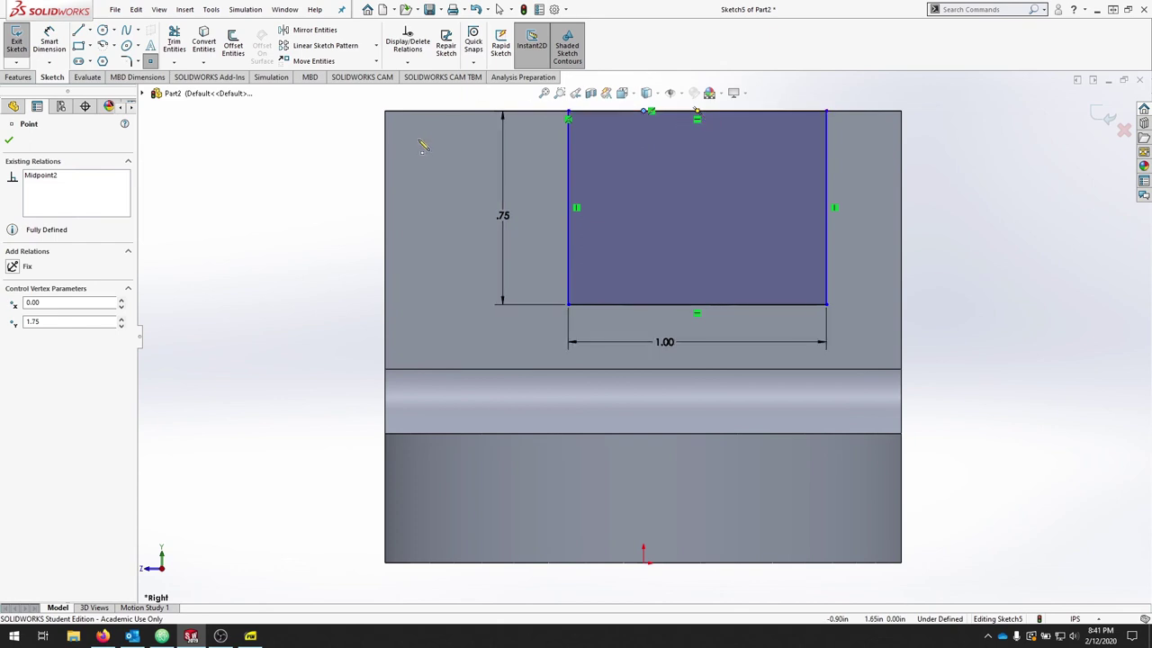
pyautogui.press('Escape')
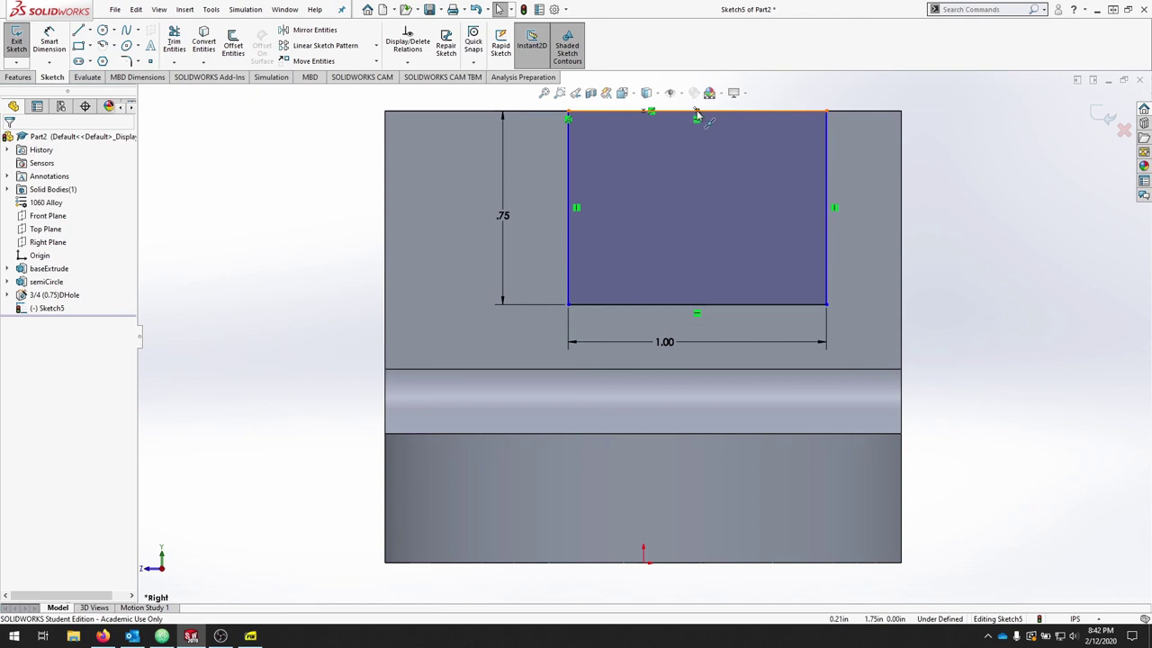
pyautogui.click(698, 113)
pyautogui.click(651, 110)
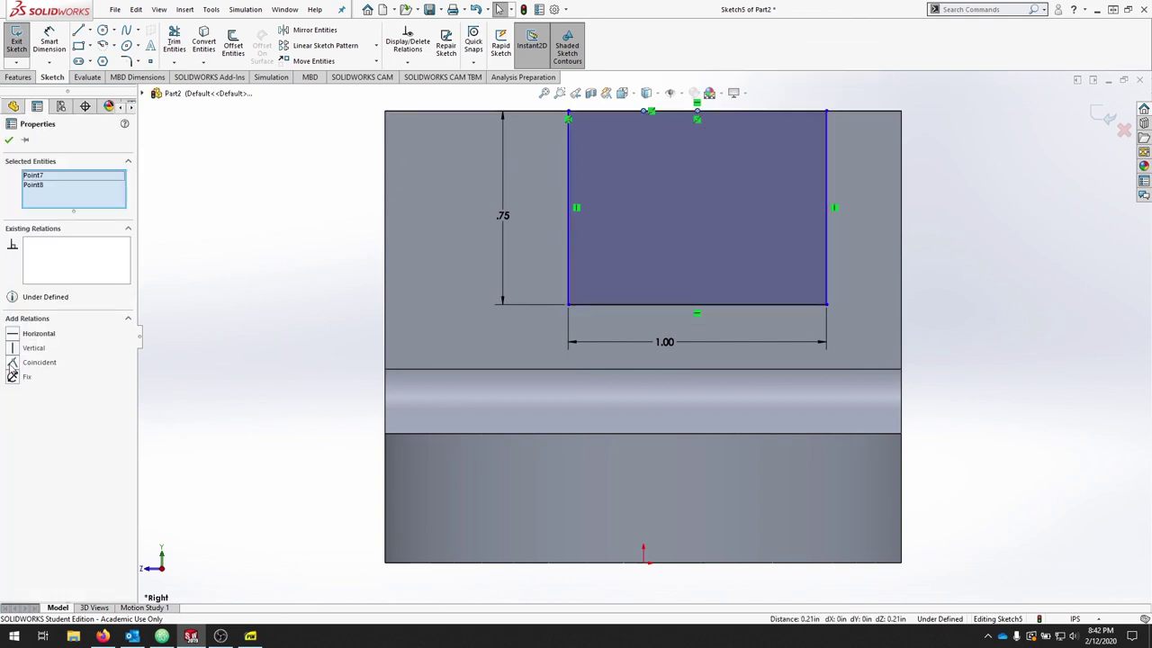
pyautogui.click(12, 362)
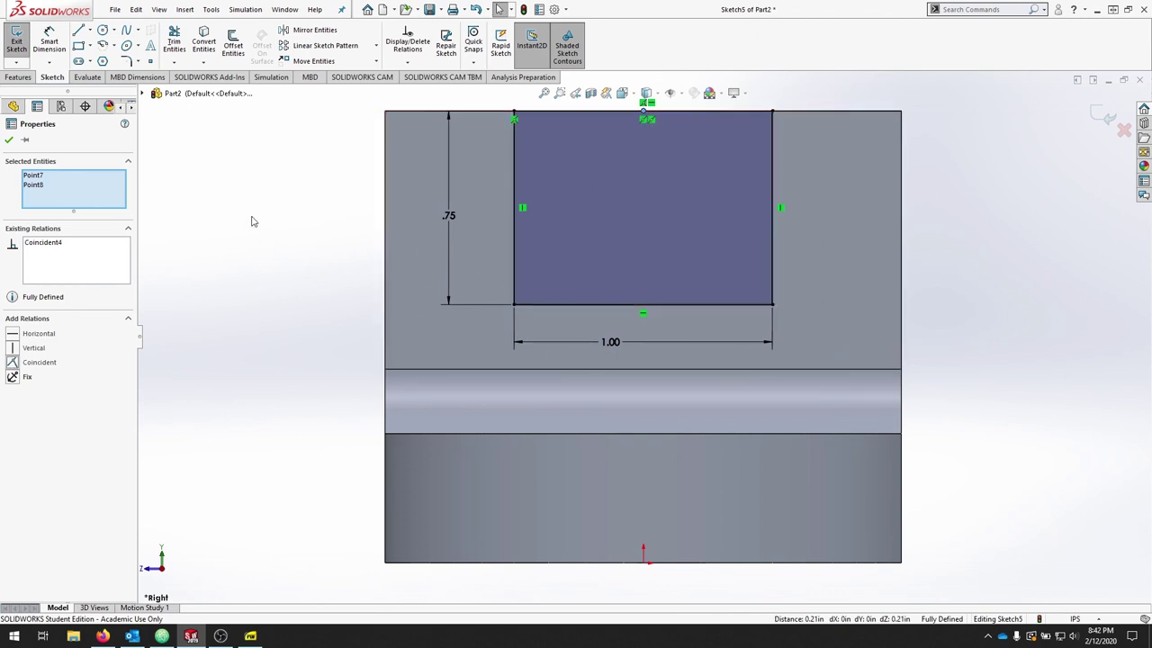
pyautogui.moveTo(254, 221); pyautogui.dragTo(357, 301, button='middle')
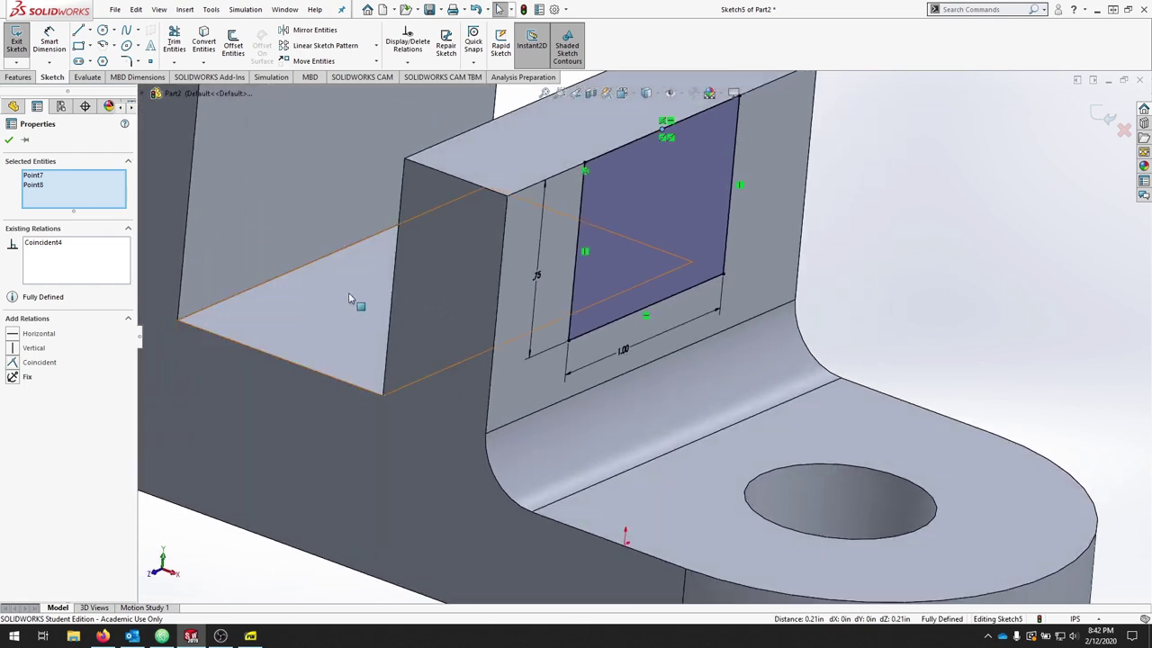
# - Extrude-cut the notch sketch with an Up To Next end condition
pyautogui.click(15, 41)
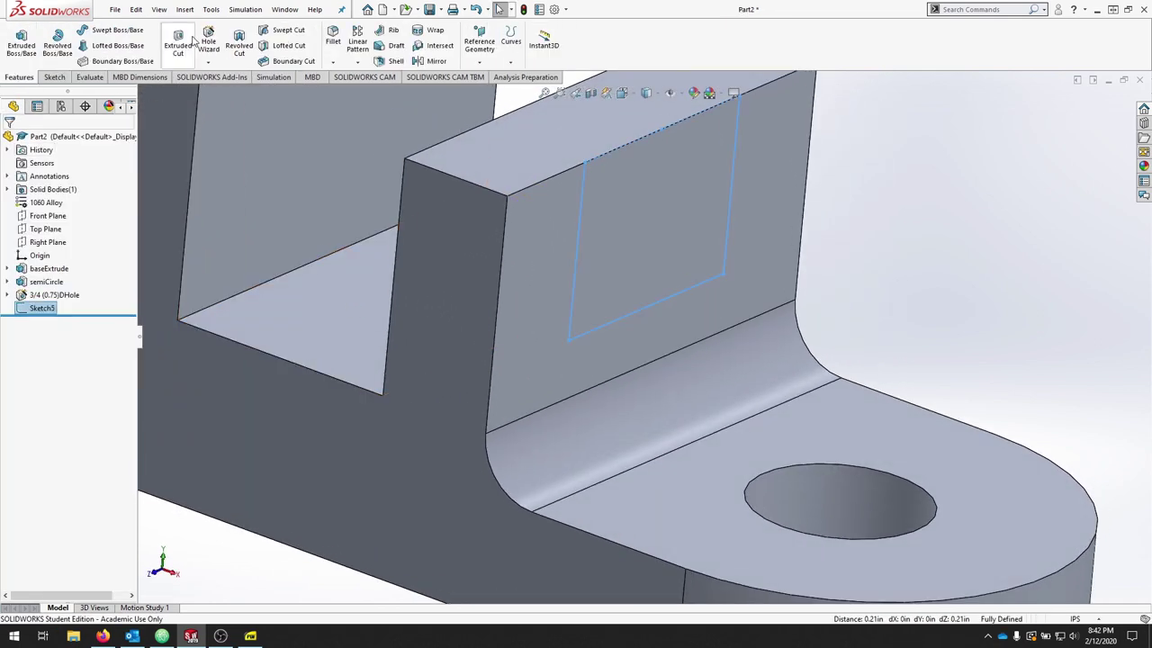
pyautogui.click(189, 42)
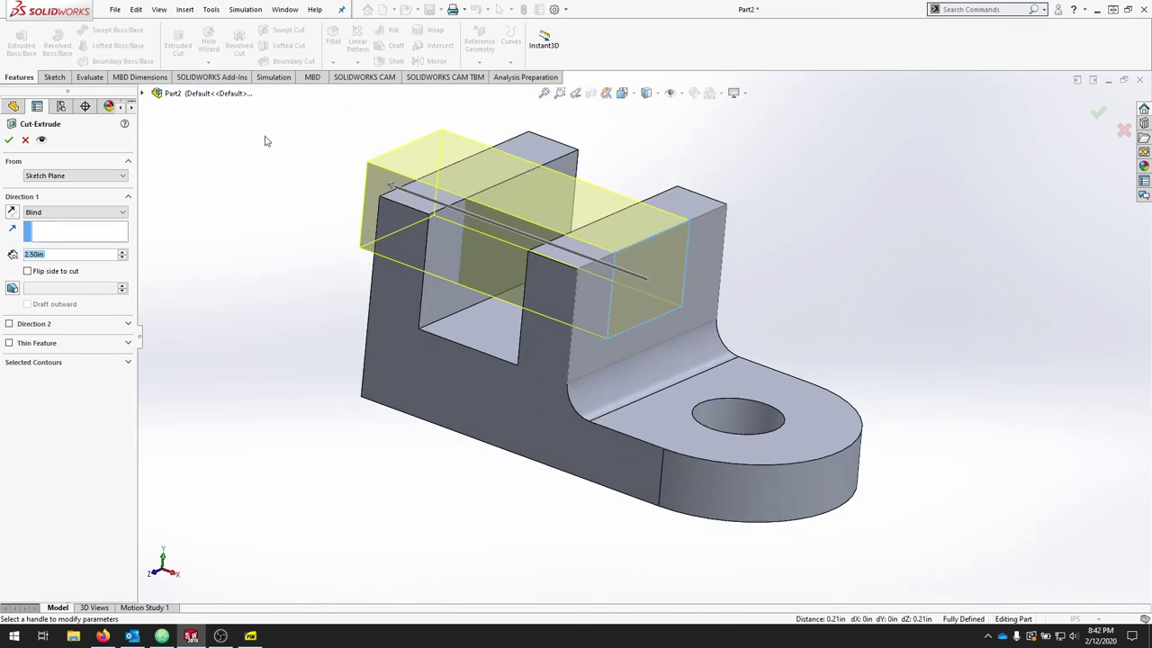
pyautogui.press('z')
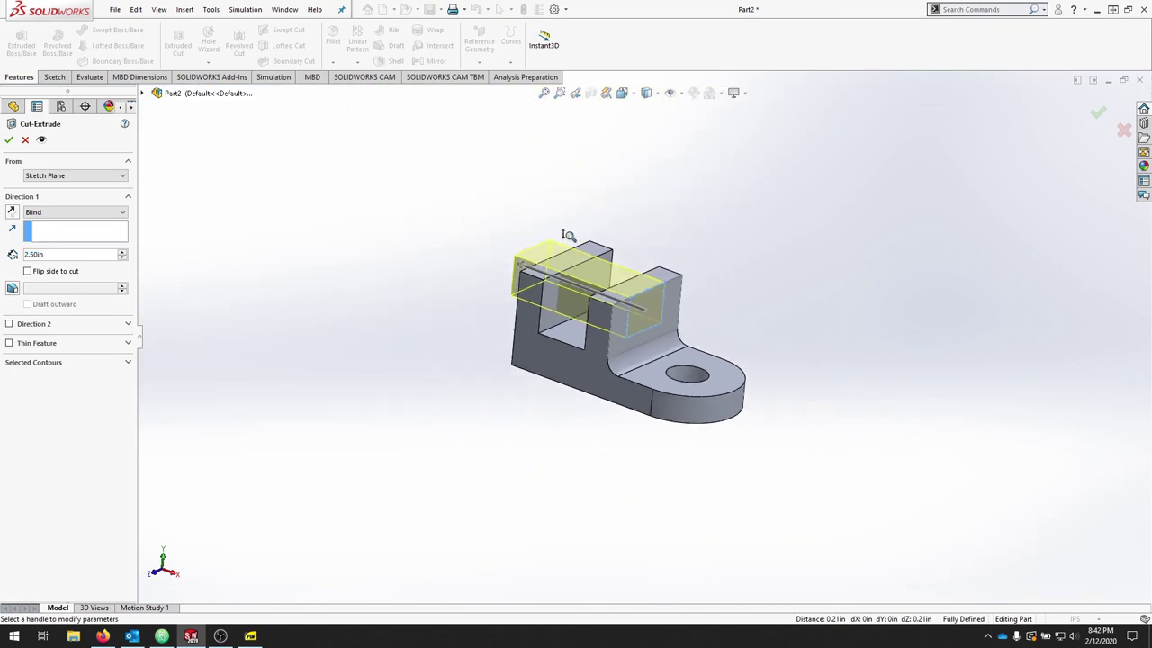
pyautogui.click(90, 213)
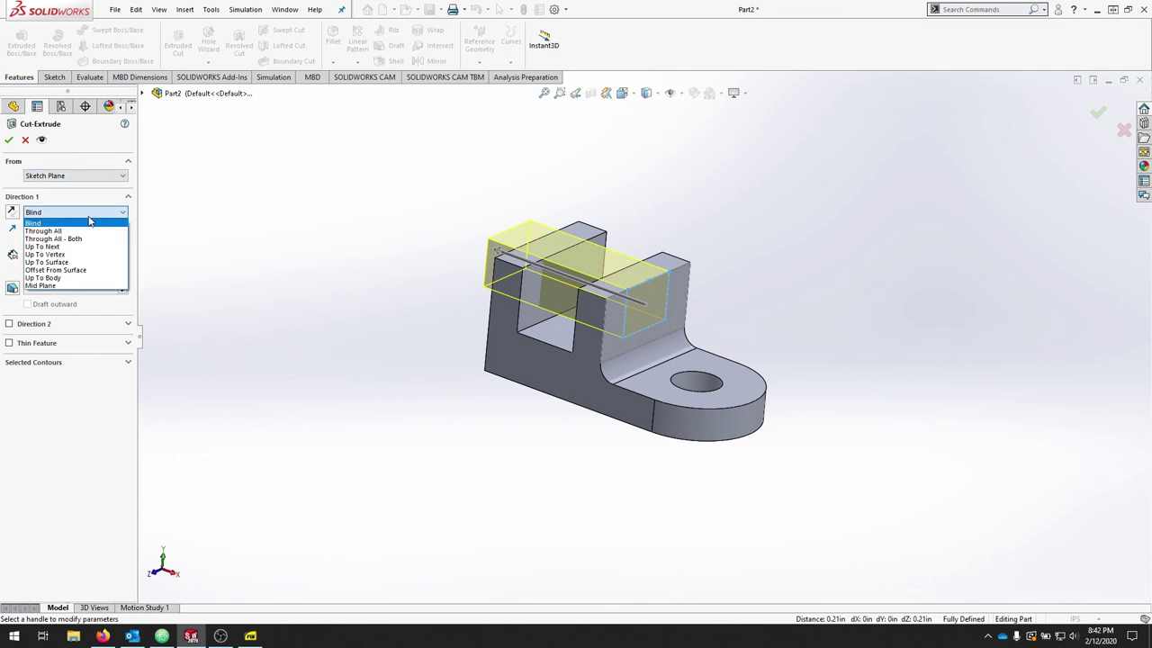
pyautogui.click(81, 249)
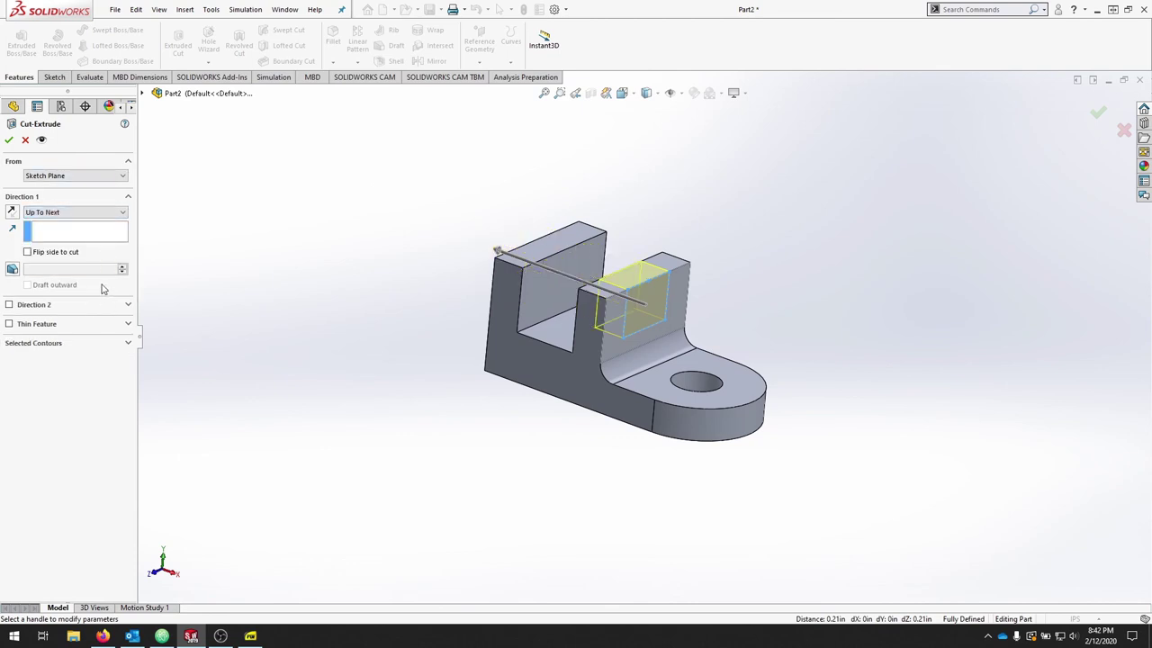
pyautogui.click(9, 139)
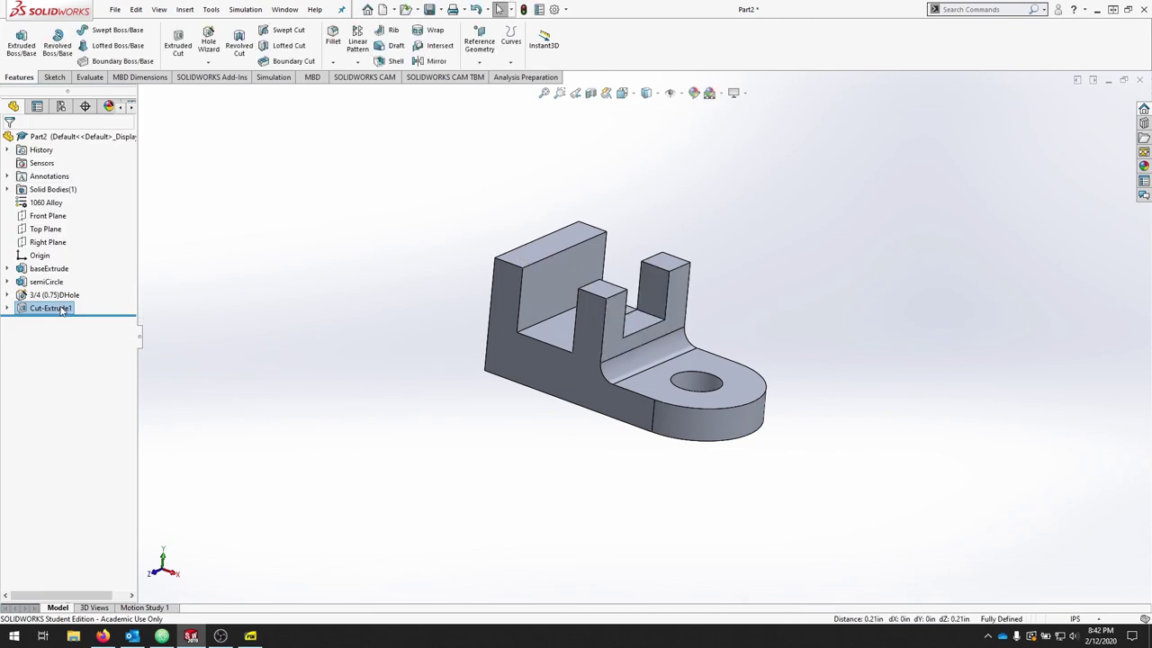
# - Edit the cut feature so its end condition becomes Through All
pyautogui.rightClick(62, 310)
pyautogui.click(72, 270)
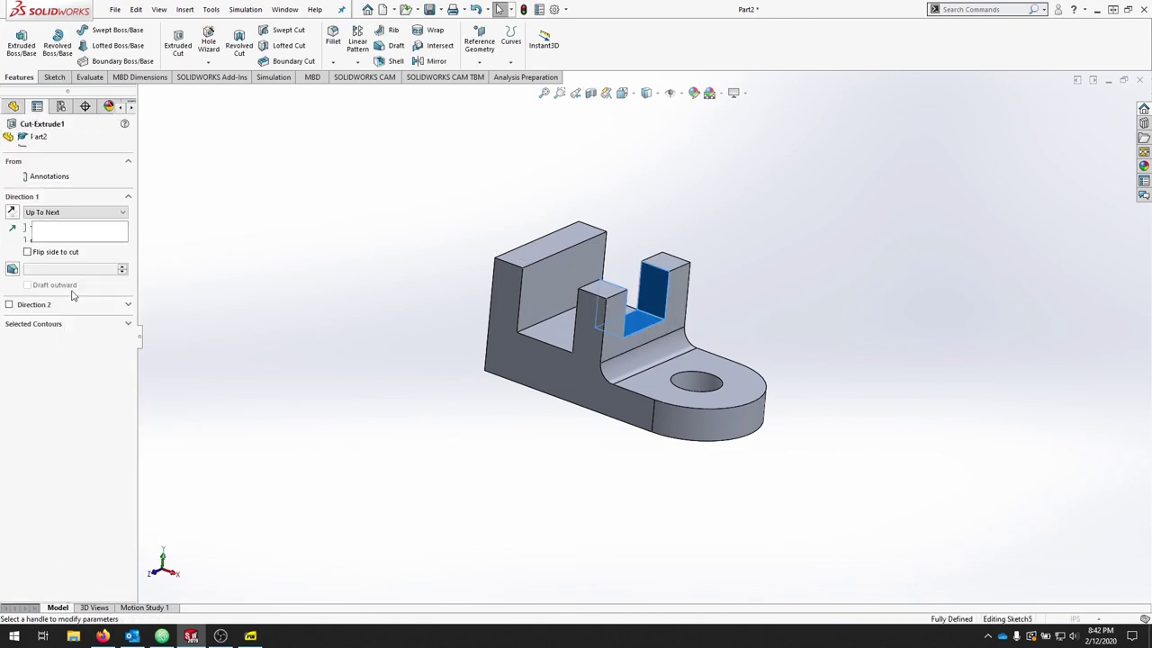
pyautogui.click(78, 214)
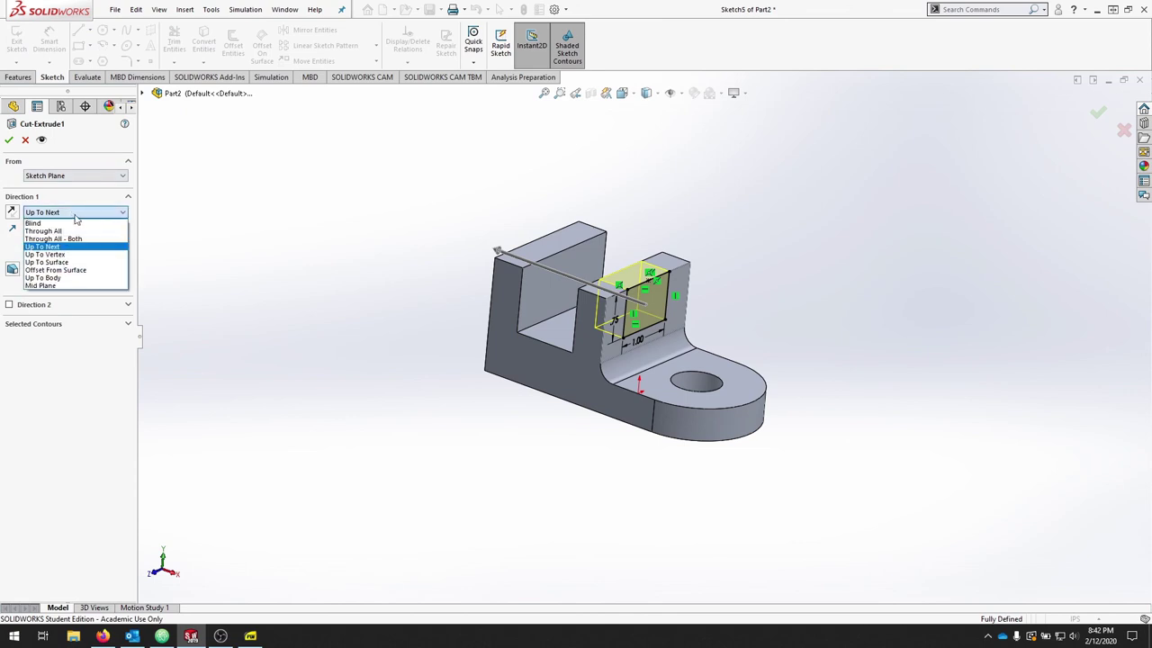
pyautogui.click(55, 230)
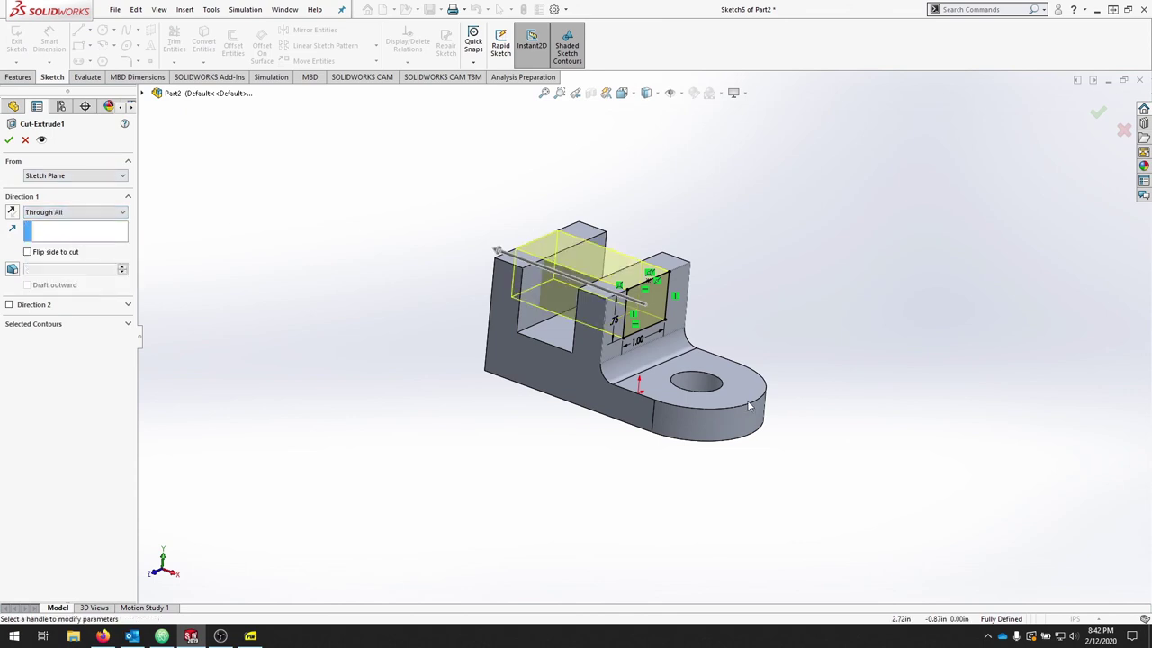
pyautogui.click(9, 140)
pyautogui.click(215, 10)
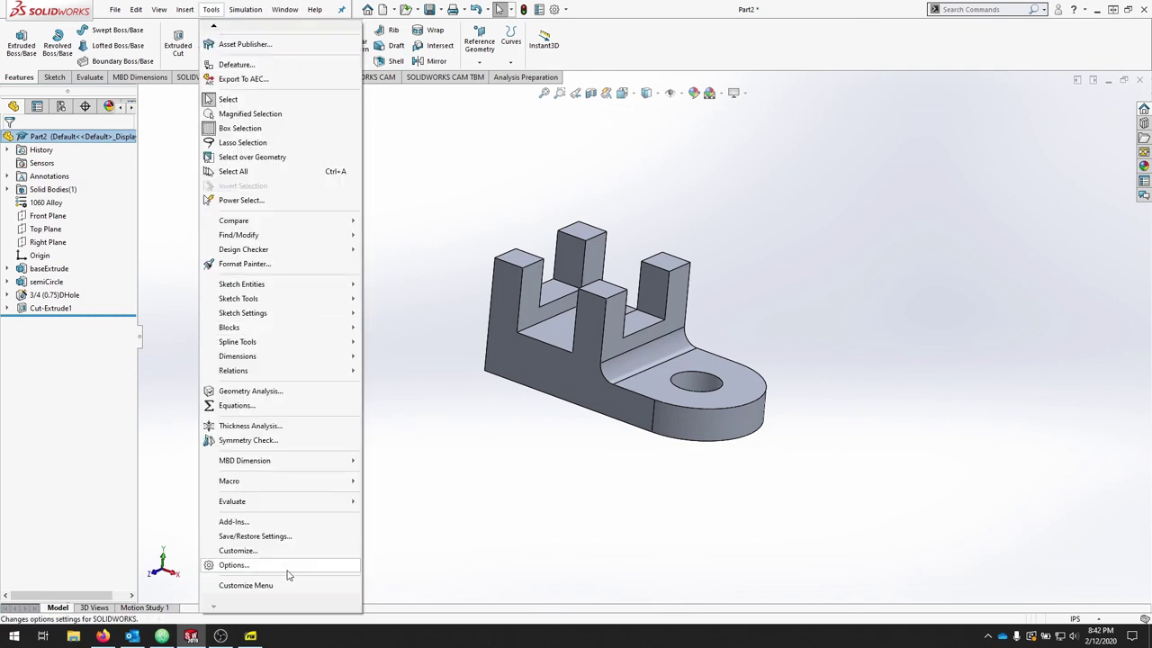
pyautogui.moveTo(322, 500)
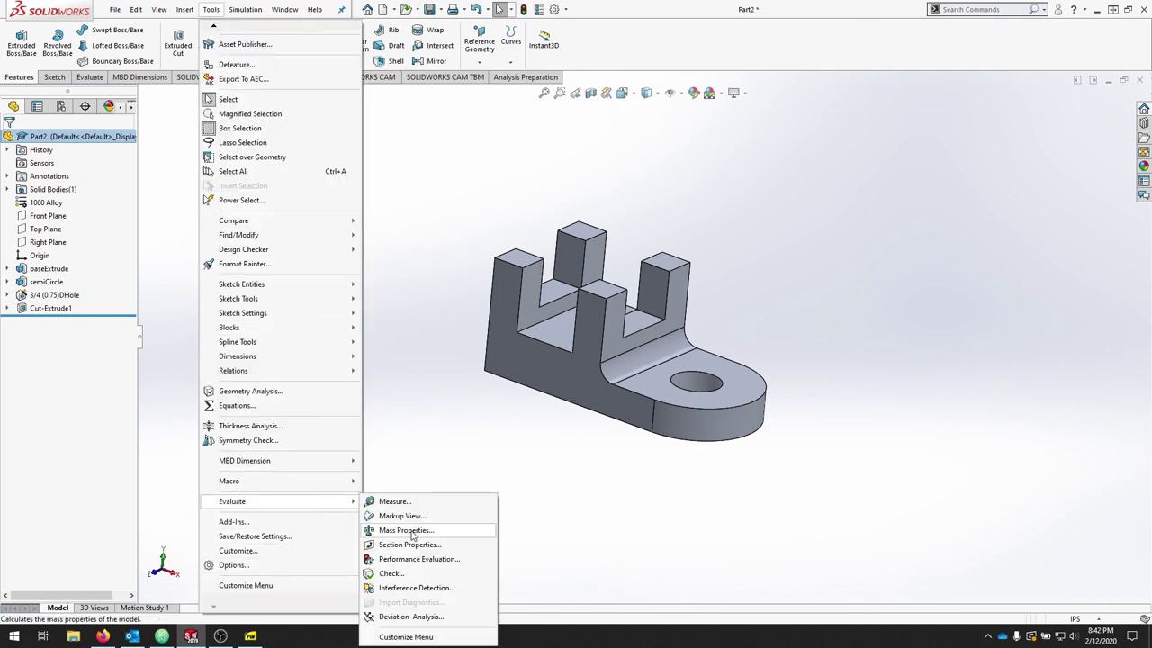
pyautogui.click(404, 530)
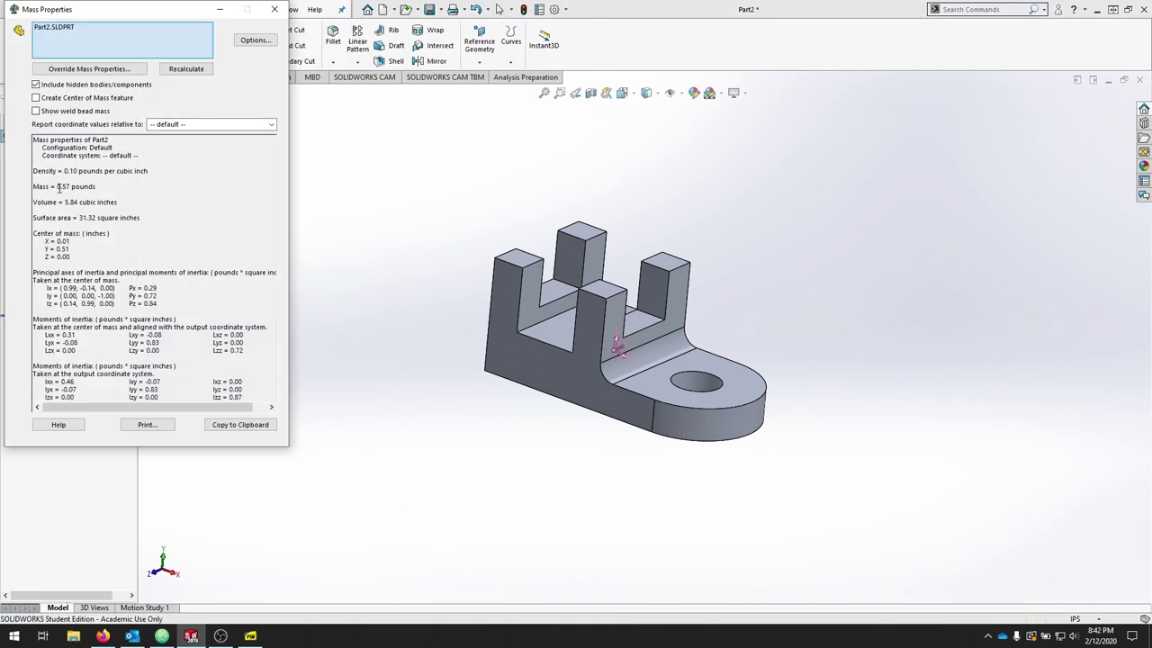
pyautogui.moveTo(57, 187); pyautogui.dragTo(106, 185)
pyautogui.click(274, 9)
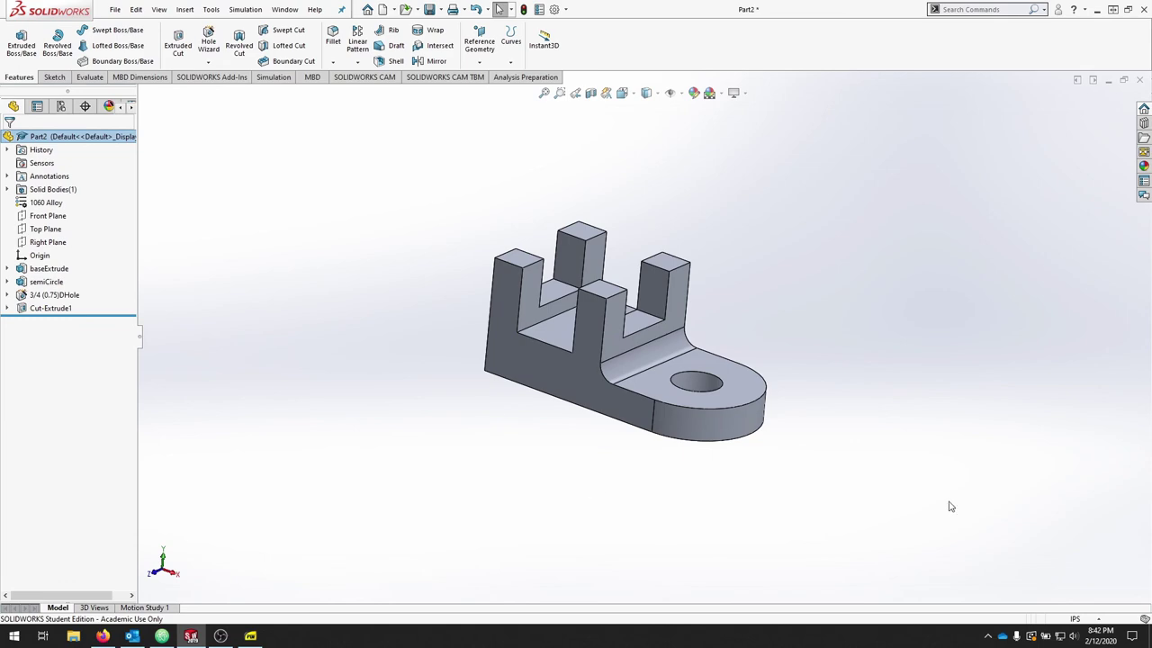